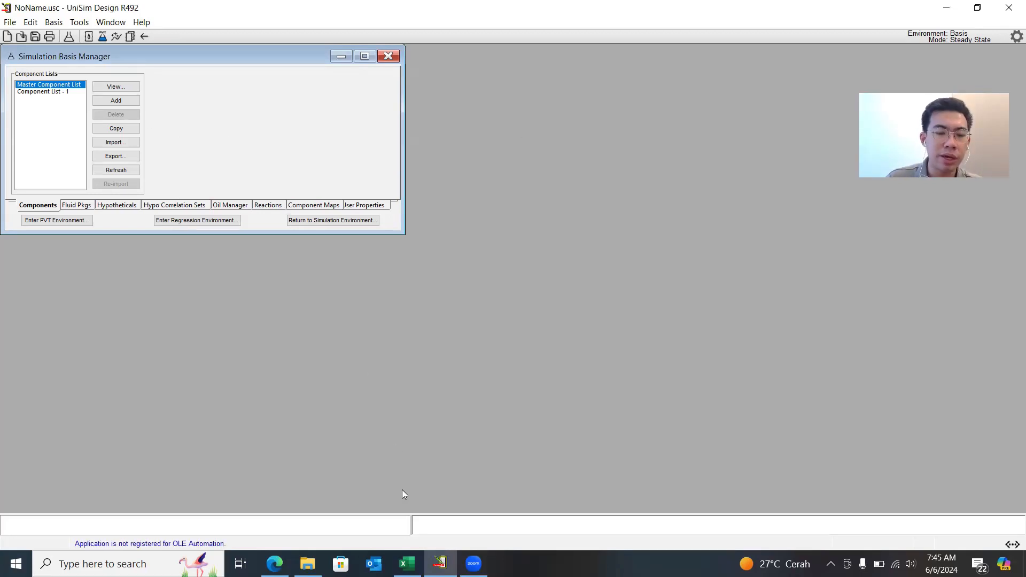
Examine the speed, flow, head and efficiency data of the Compressor Curve Sample workbook in Excel
{"action": "left_click", "coordinate": [408, 563]}
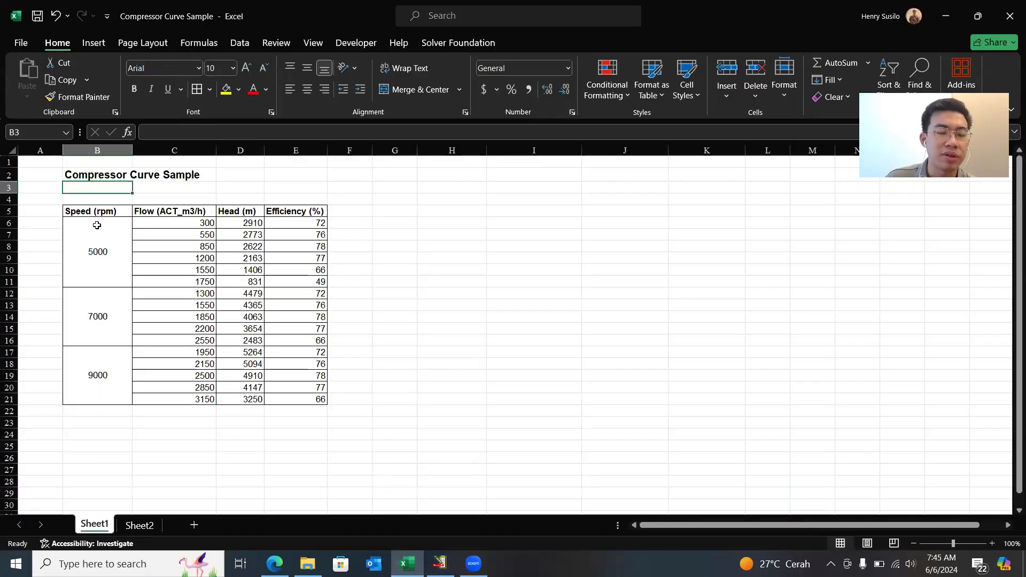
{"action": "scroll", "coordinate": [81, 267], "scroll_direction": "up", "scroll_amount": 1}
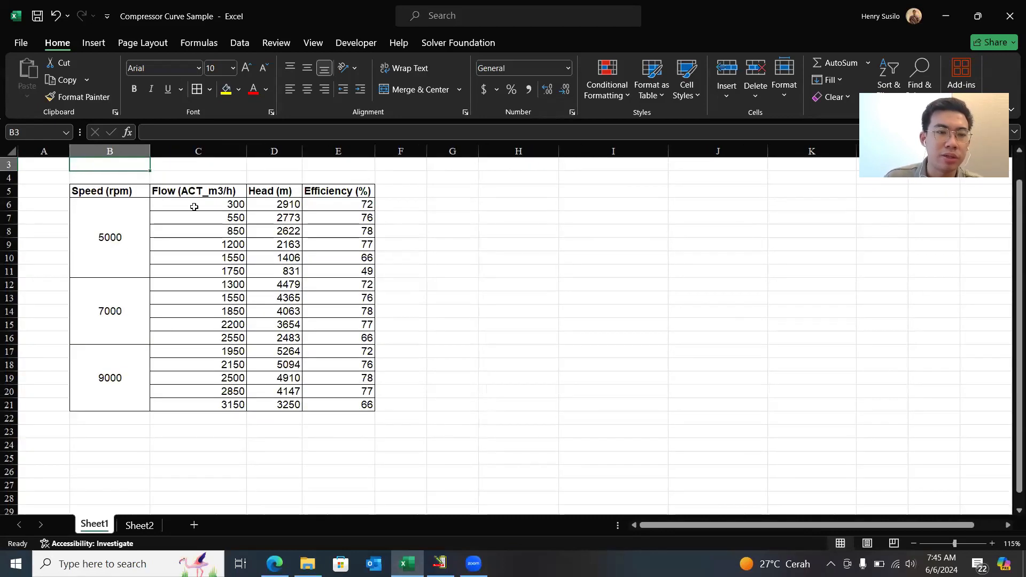
{"action": "left_click", "coordinate": [115, 191]}
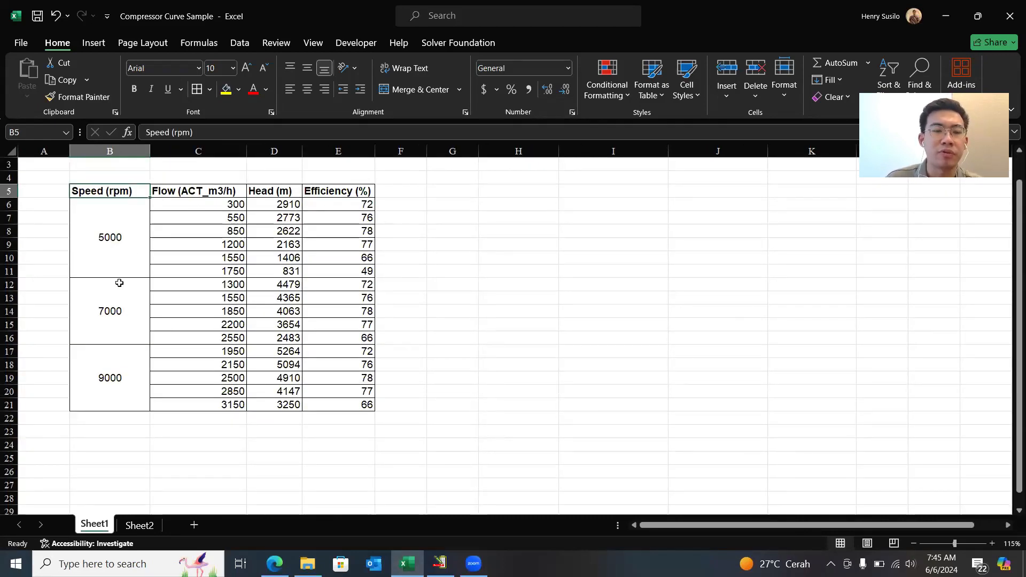
{"action": "left_click_drag", "start_coordinate": [120, 282], "coordinate": [114, 268]}
{"action": "left_click", "coordinate": [115, 262]}
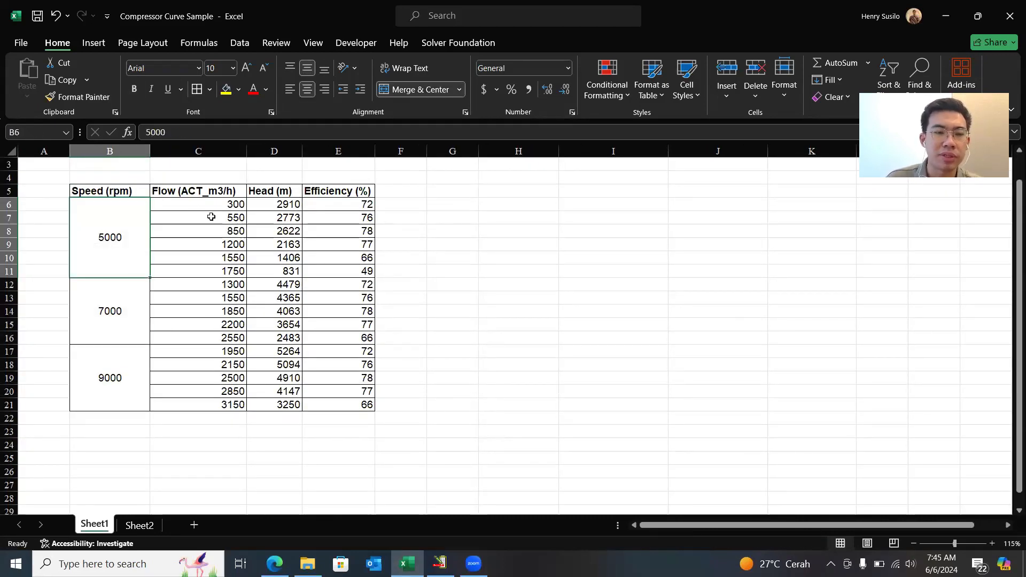
{"action": "left_click_drag", "start_coordinate": [195, 199], "coordinate": [203, 271]}
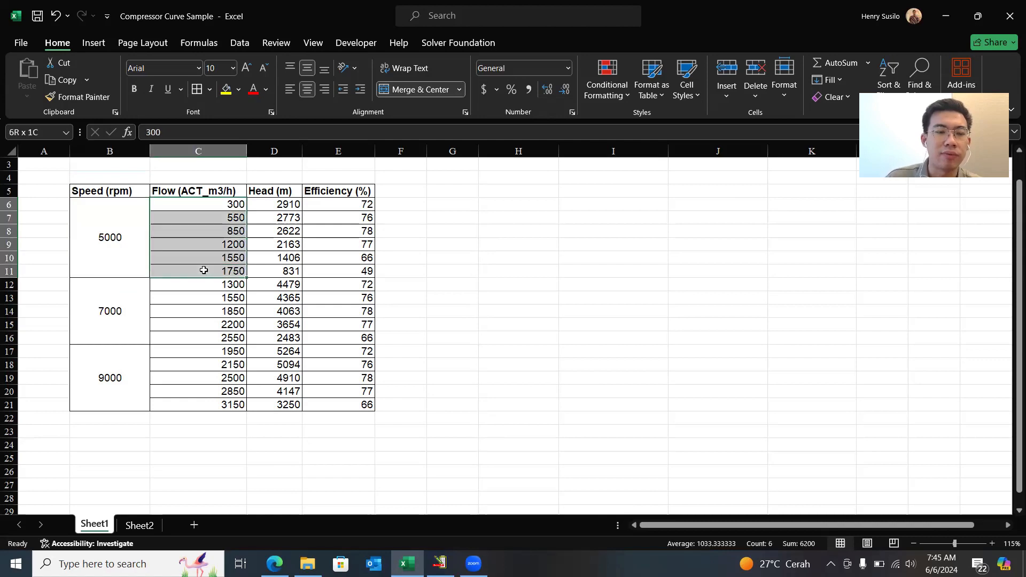
{"action": "left_click_drag", "start_coordinate": [278, 204], "coordinate": [279, 272]}
{"action": "left_click_drag", "start_coordinate": [350, 203], "coordinate": [351, 264]}
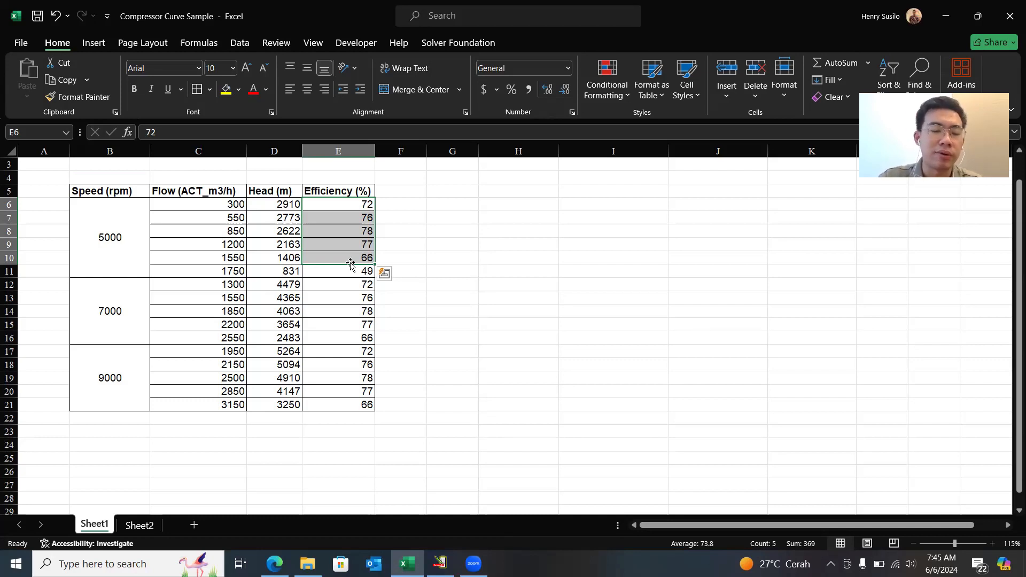
{"action": "scroll", "coordinate": [350, 261], "scroll_direction": "up", "scroll_amount": 1}
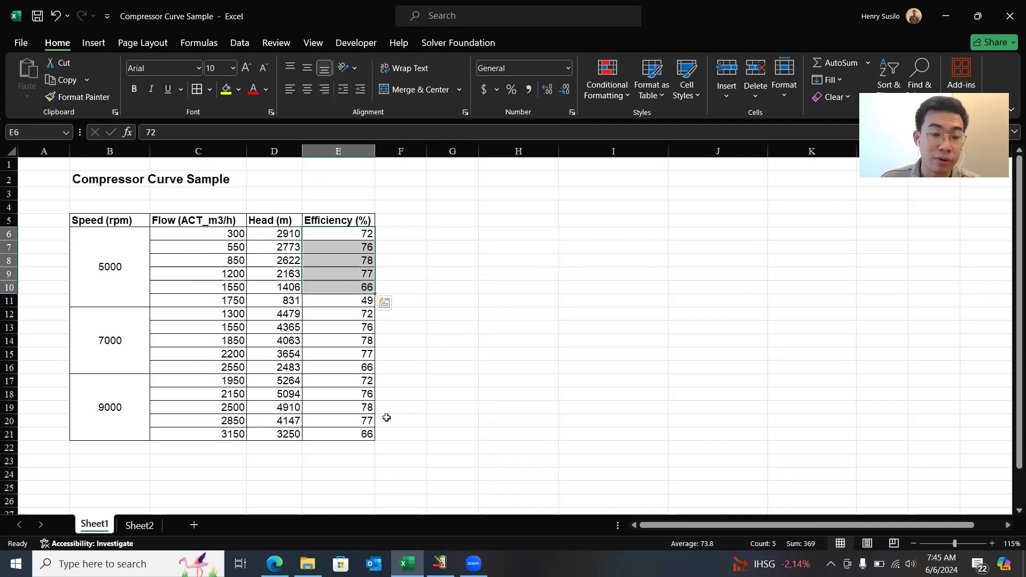
Switch to UniSim Design, review Component List - 1 and the fluid package, and return to the simulation environment
{"action": "left_click", "coordinate": [439, 564]}
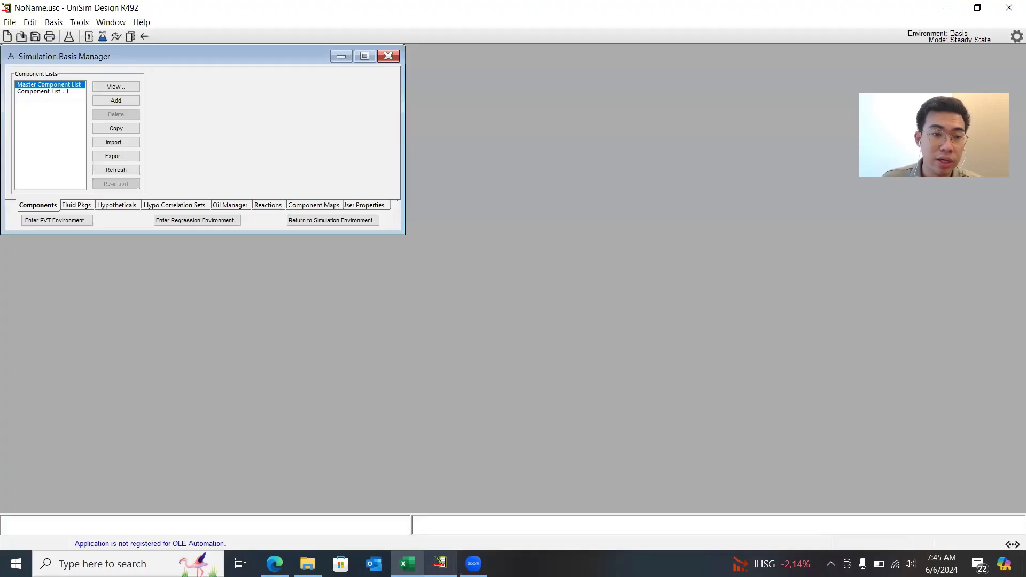
{"action": "double_click", "coordinate": [61, 93]}
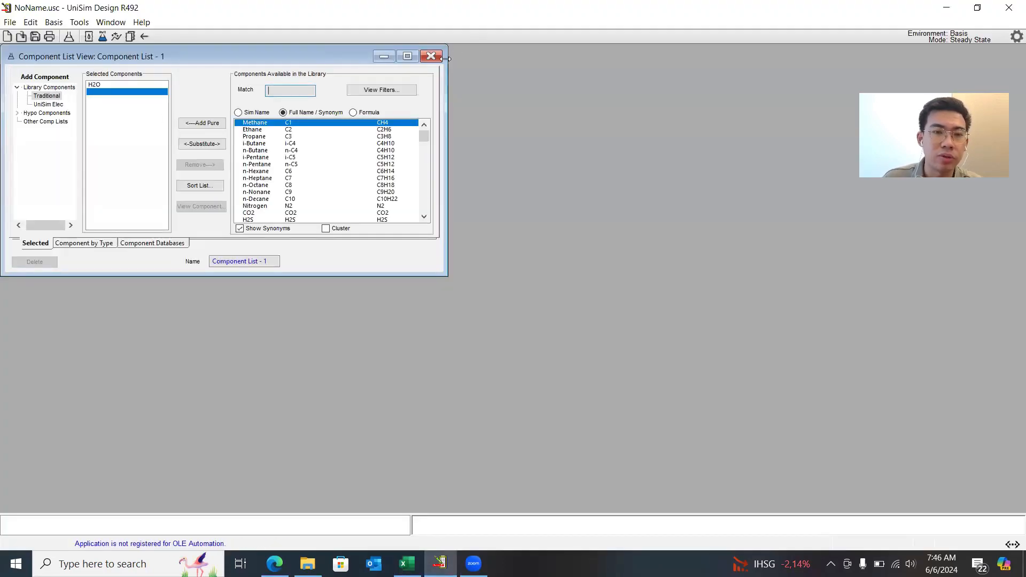
{"action": "left_click", "coordinate": [430, 56]}
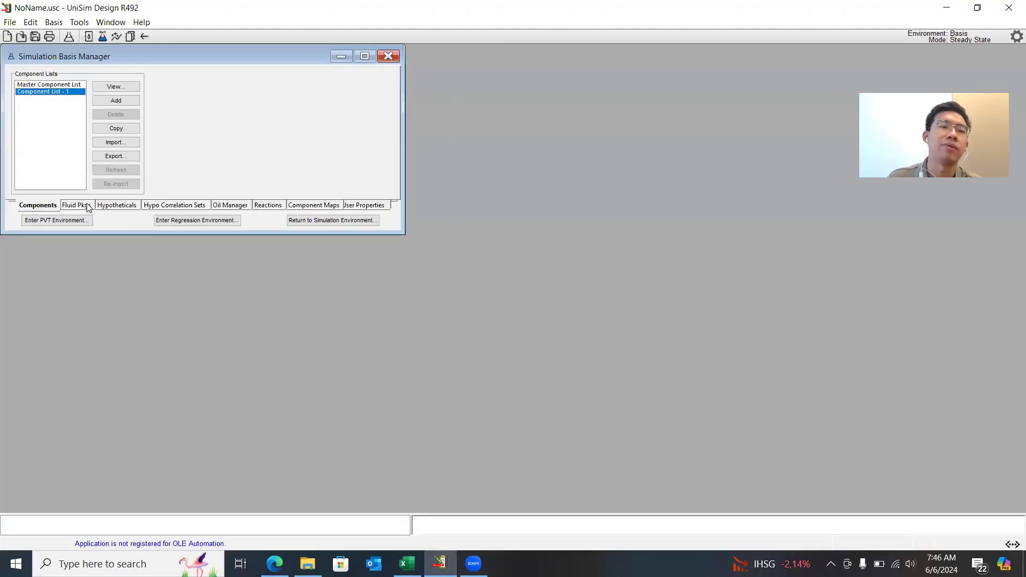
{"action": "left_click", "coordinate": [76, 205]}
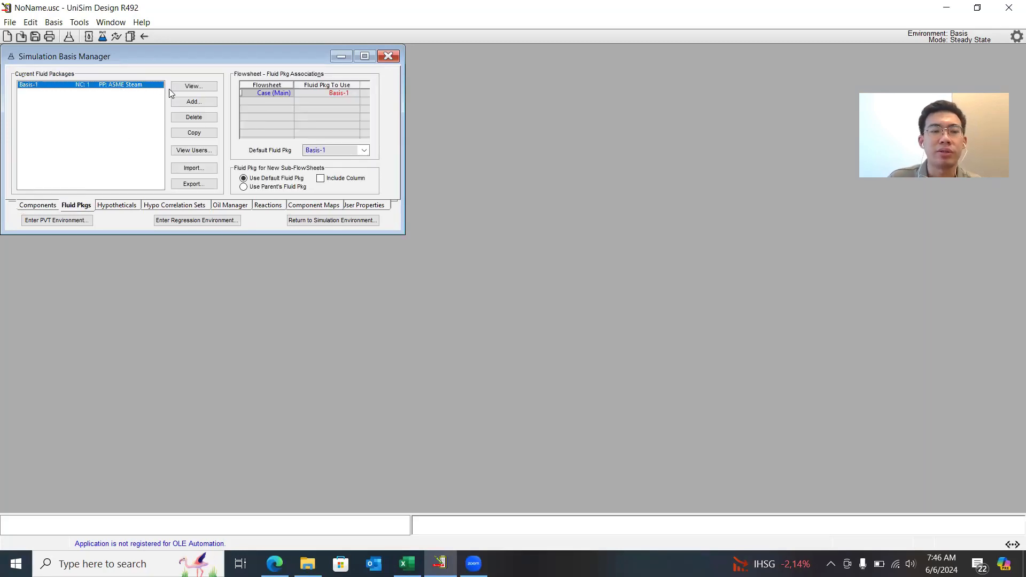
{"action": "left_click", "coordinate": [369, 220]}
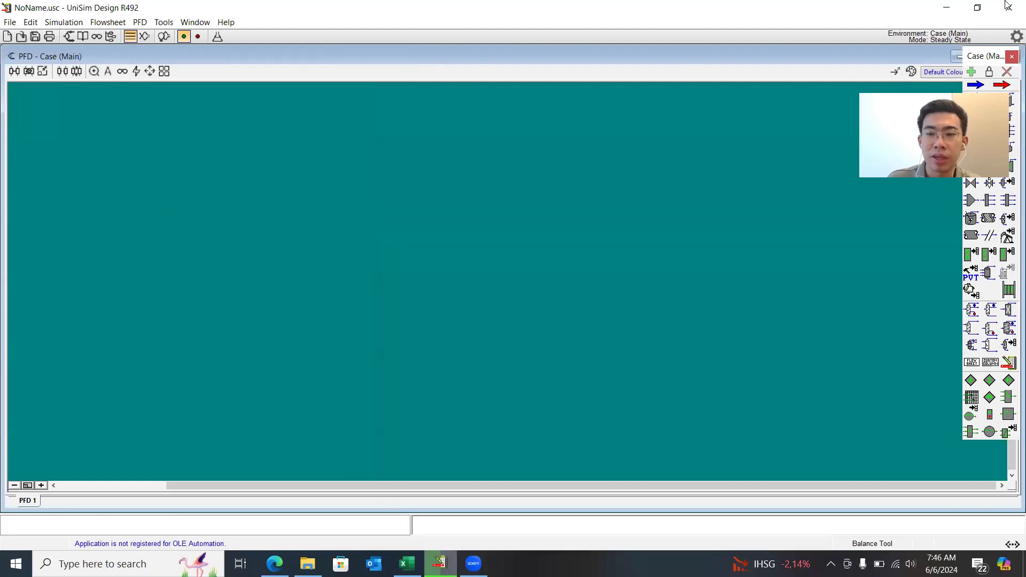
Add a material stream to the flowsheet and name it Steam In
{"action": "left_click_drag", "start_coordinate": [967, 51], "coordinate": [731, 23]}
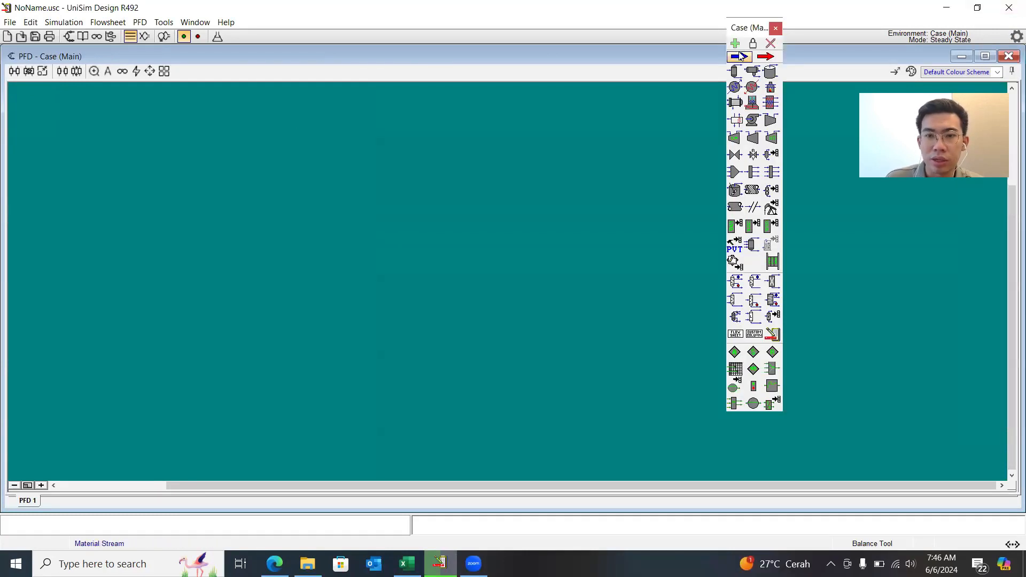
{"action": "left_click", "coordinate": [739, 56]}
{"action": "left_click", "coordinate": [187, 225]}
{"action": "double_click", "coordinate": [188, 224]}
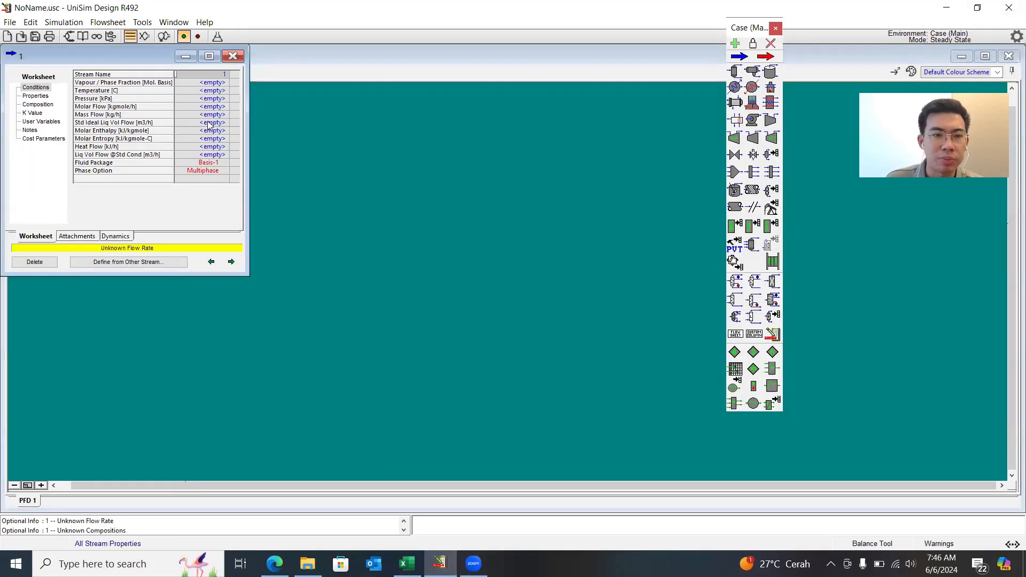
{"action": "left_click", "coordinate": [217, 74]}
{"action": "type", "text": "Steam"}
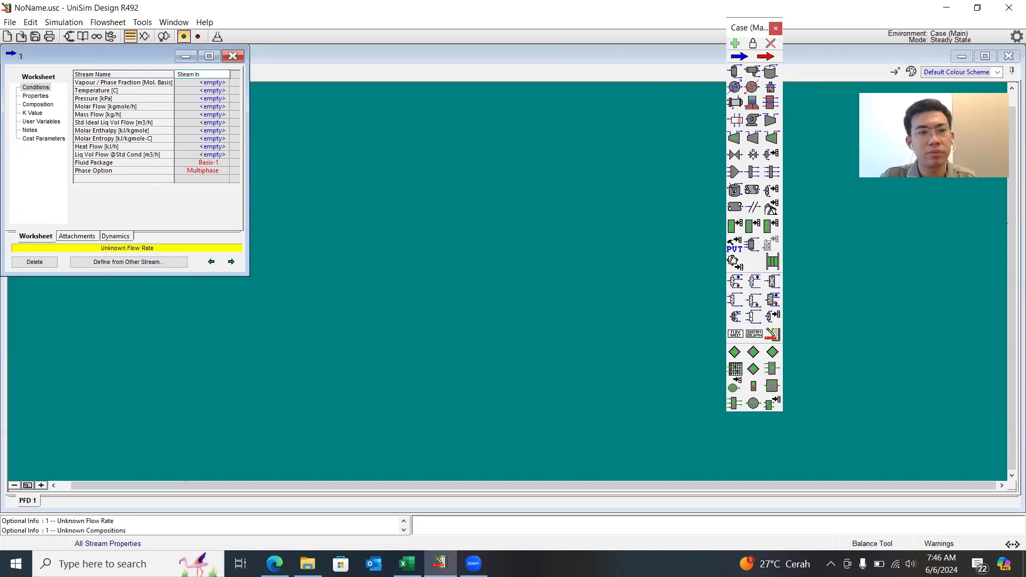
{"action": "type", "text": " In"}
{"action": "key", "text": "Return"}
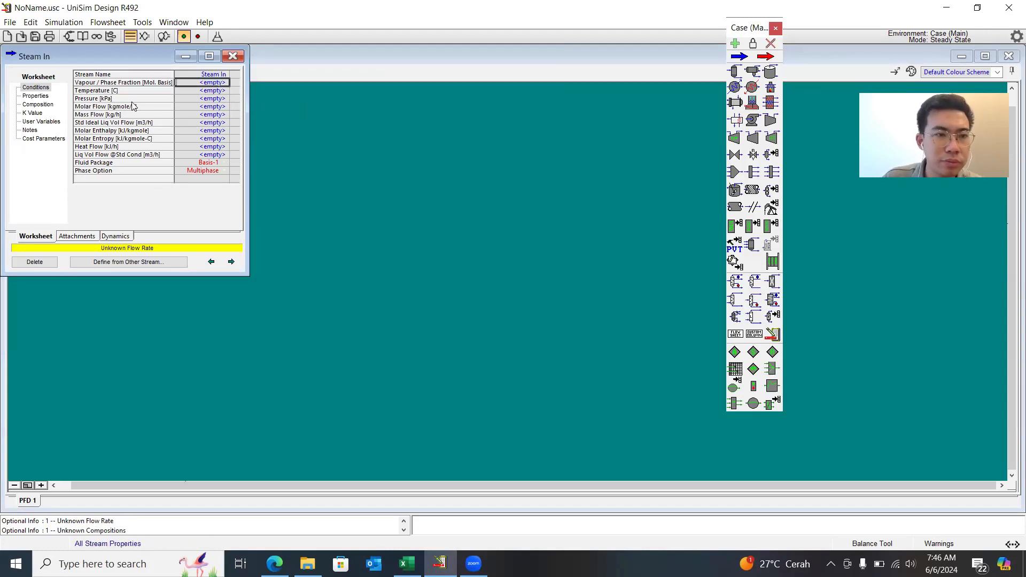
Set the Steam In stream's vapour fraction to 1 and its pressure to 500 kPa
{"action": "type", "text": "1"}
{"action": "key", "text": "Return"}
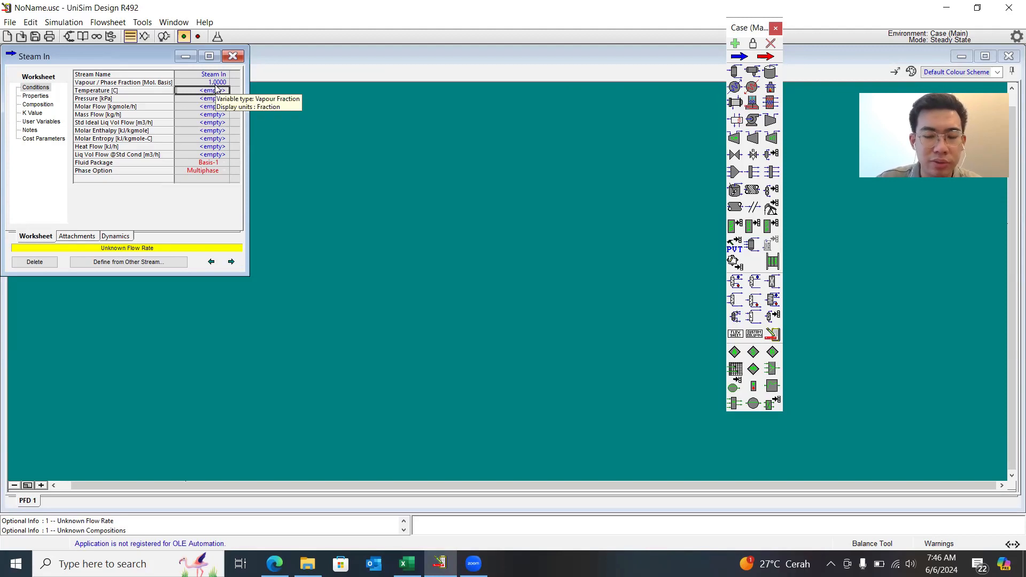
{"action": "key", "text": "Down"}
{"action": "type", "text": "500"}
{"action": "key", "text": "Return"}
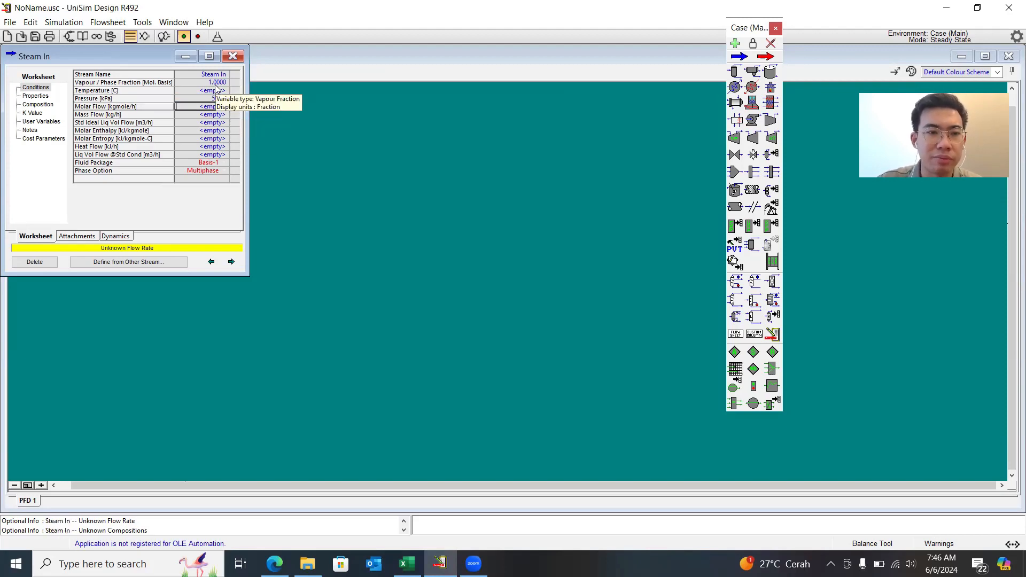
Set the H2O mole fraction of the Steam In stream to 1
{"action": "left_click", "coordinate": [38, 105]}
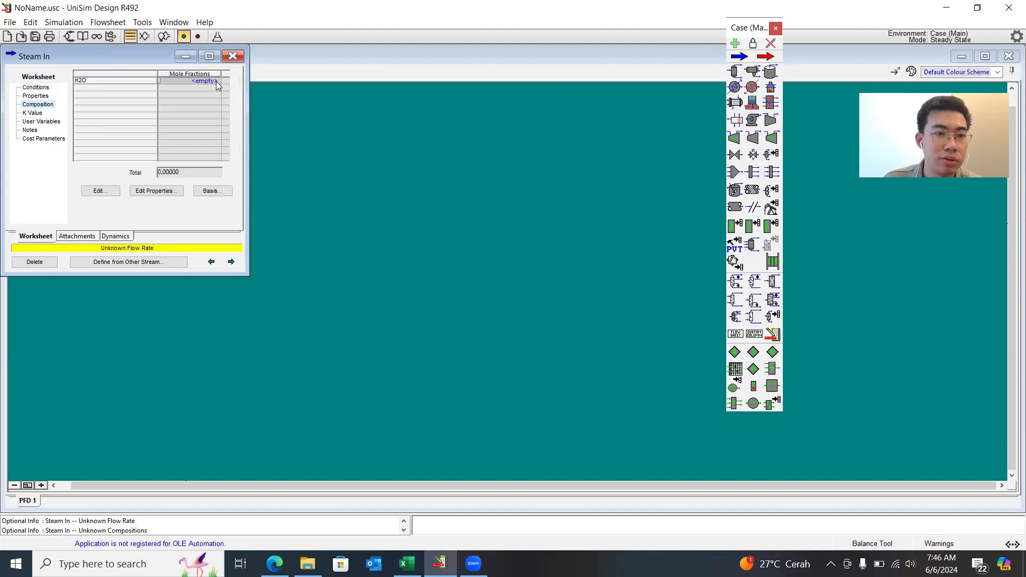
{"action": "left_click", "coordinate": [218, 81]}
{"action": "type", "text": "1"}
{"action": "key", "text": "Return"}
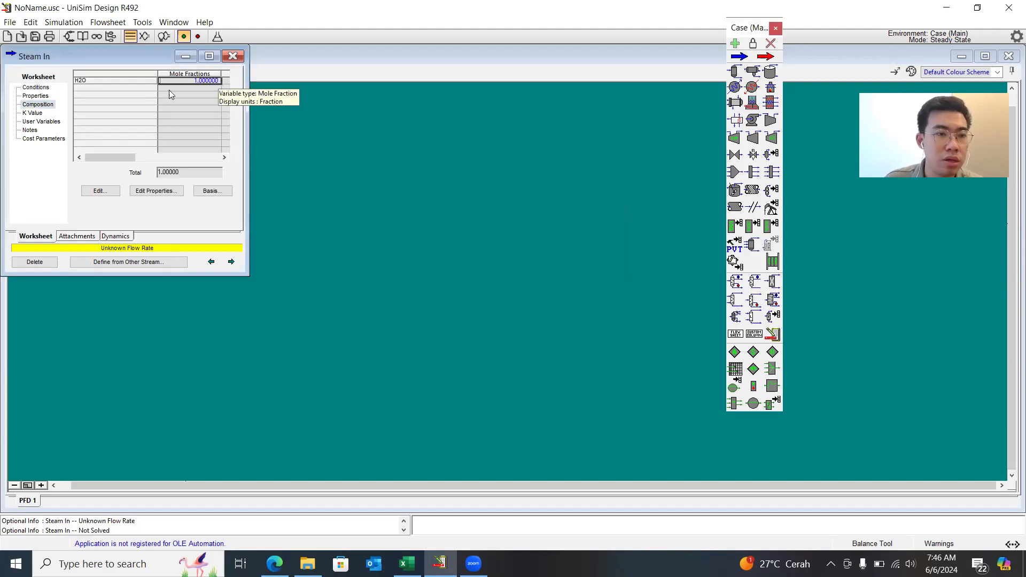
Set the Steam In mass flow to 3000 kg/h and close the stream's property view
{"action": "left_click", "coordinate": [48, 88]}
{"action": "left_click", "coordinate": [213, 116]}
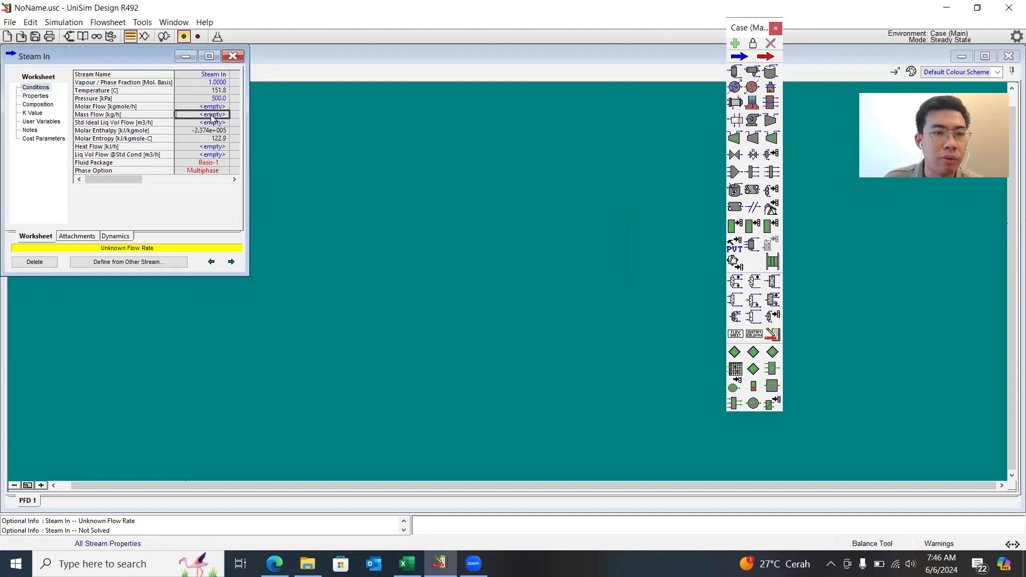
{"action": "type", "text": "3000"}
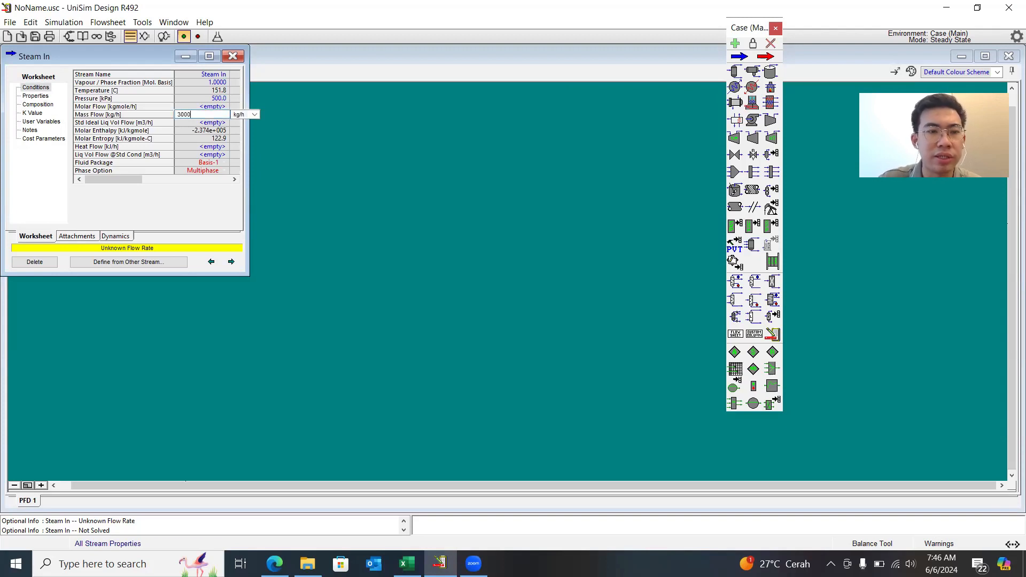
{"action": "key", "text": "Return"}
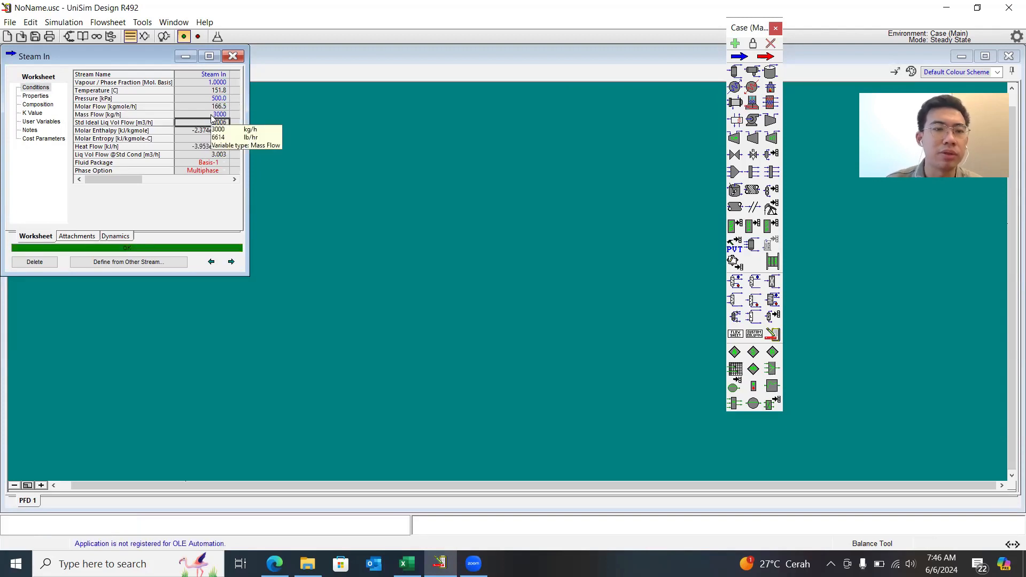
{"action": "left_click", "coordinate": [239, 55]}
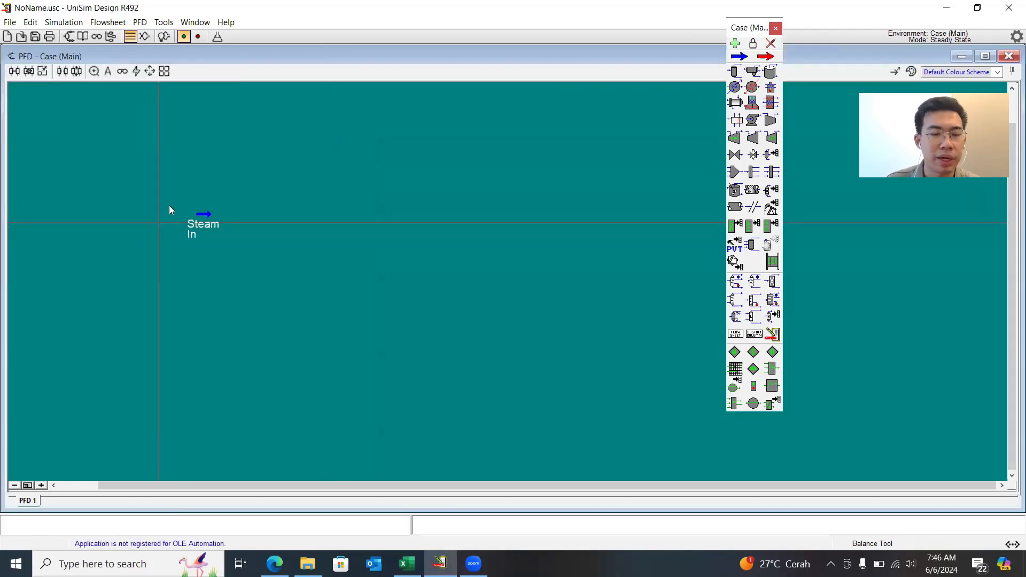
Place a compressor below and to the right of the Steam In stream and connect that stream as its feed
{"action": "left_click_drag", "start_coordinate": [753, 28], "coordinate": [811, 30]}
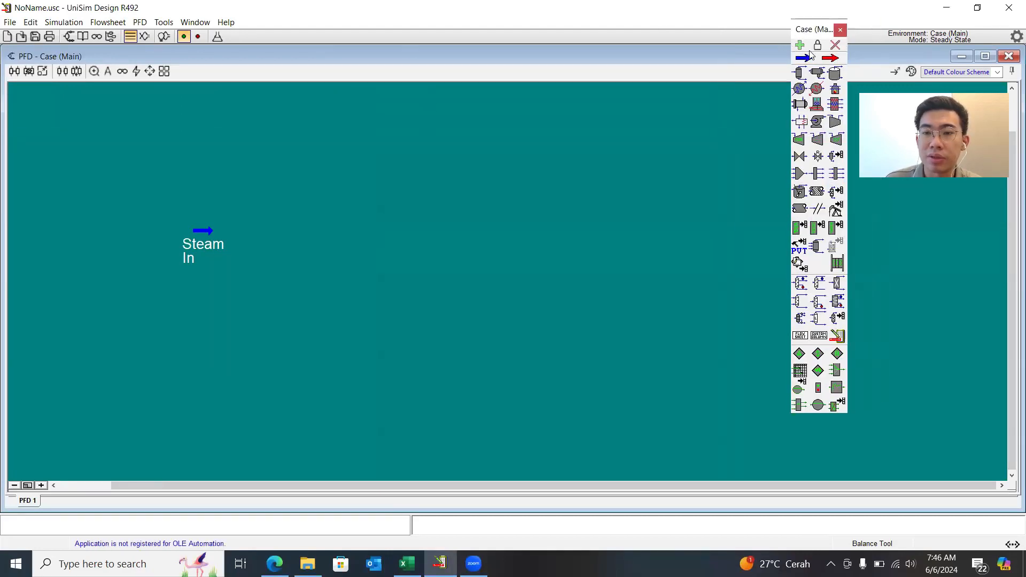
{"action": "left_click", "coordinate": [836, 124]}
{"action": "left_click", "coordinate": [280, 296]}
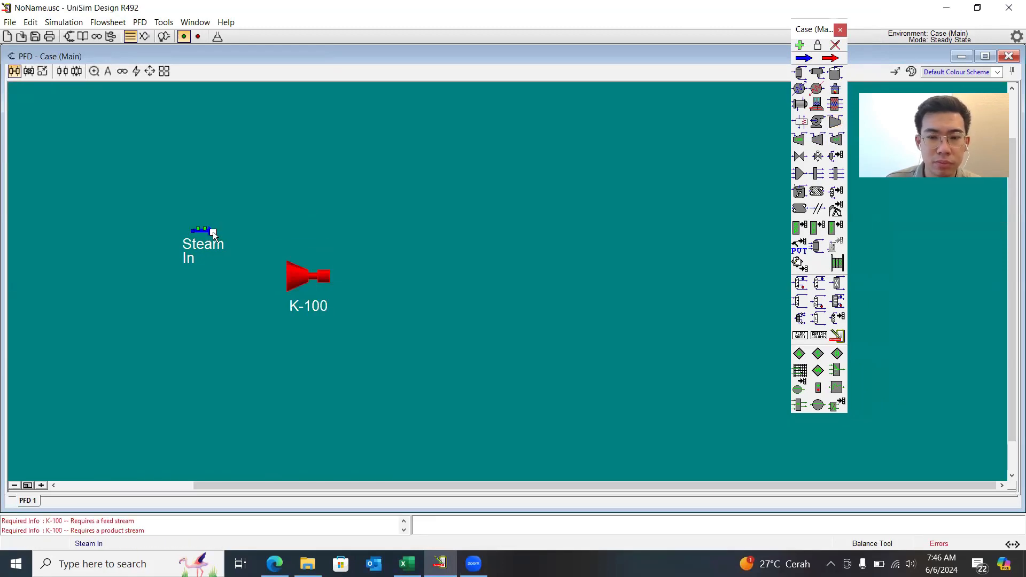
{"action": "mouse_move", "coordinate": [212, 232]}
{"action": "left_mouse_down"}
{"action": "mouse_move", "coordinate": [329, 251]}
{"action": "mouse_move", "coordinate": [310, 264]}
{"action": "left_mouse_up"}
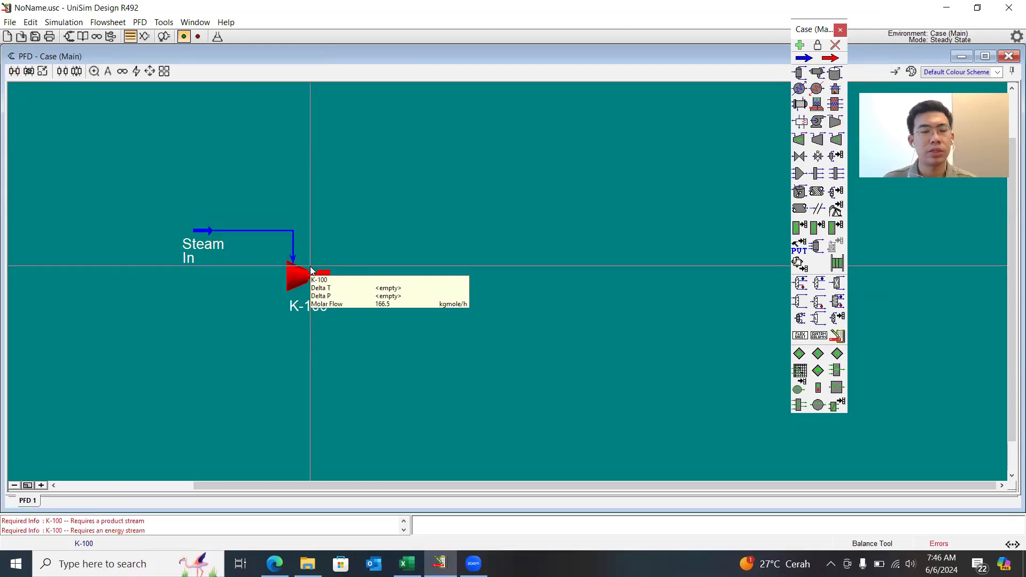
Give the compressor an outlet stream Steam Out and an energy stream W-Comp, and move Steam Out farther from the compressor
{"action": "double_click", "coordinate": [308, 275]}
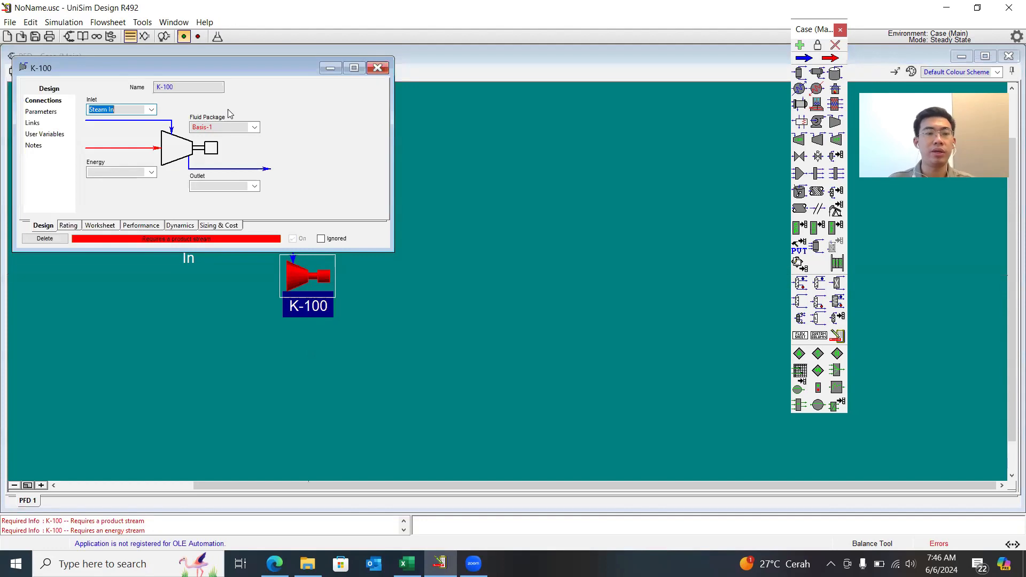
{"action": "left_click", "coordinate": [214, 186]}
{"action": "type", "text": "Steam Out"}
{"action": "key", "text": "Return"}
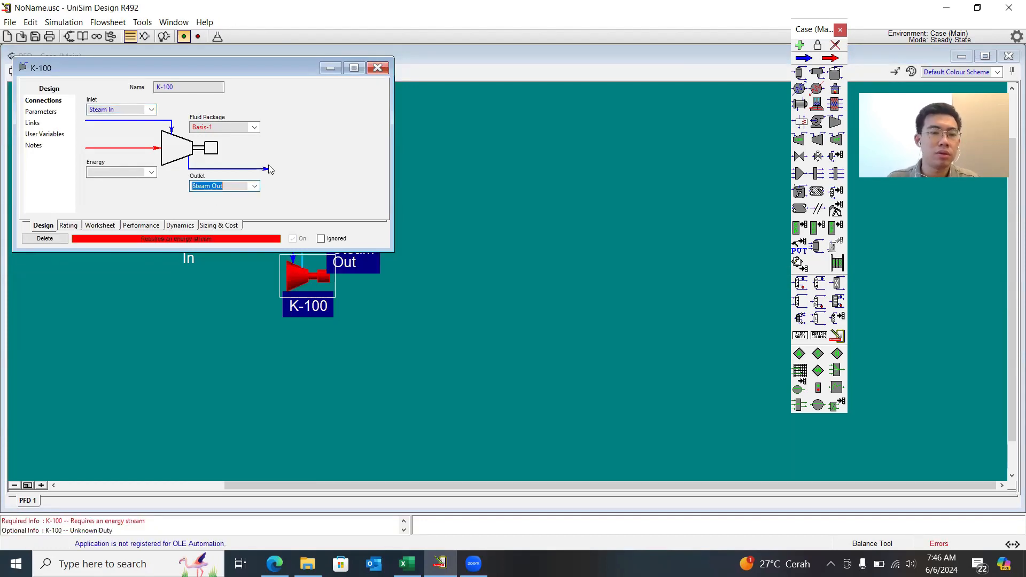
{"action": "left_click", "coordinate": [136, 176]}
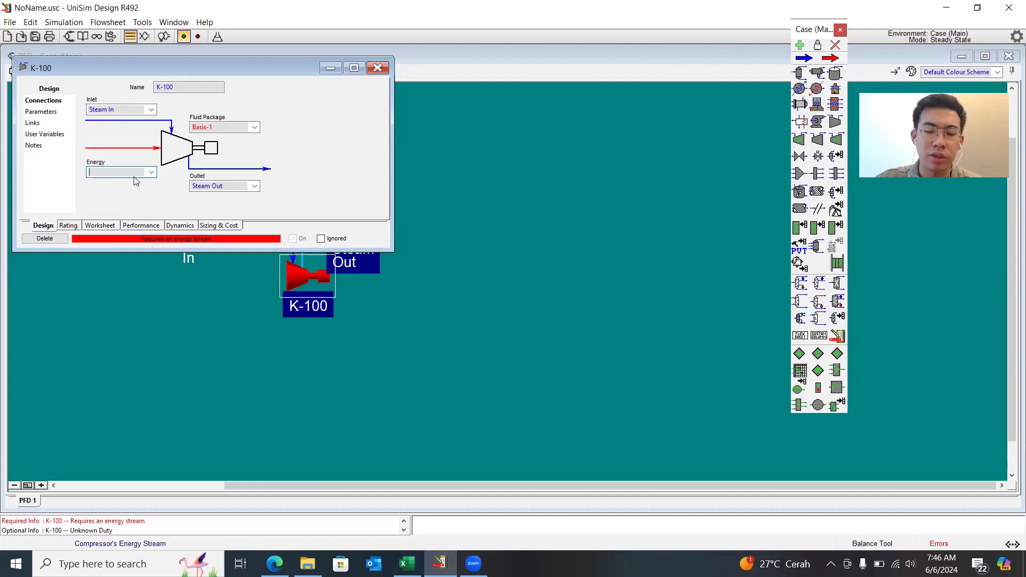
{"action": "type", "text": "W-Comp"}
{"action": "key", "text": "Return"}
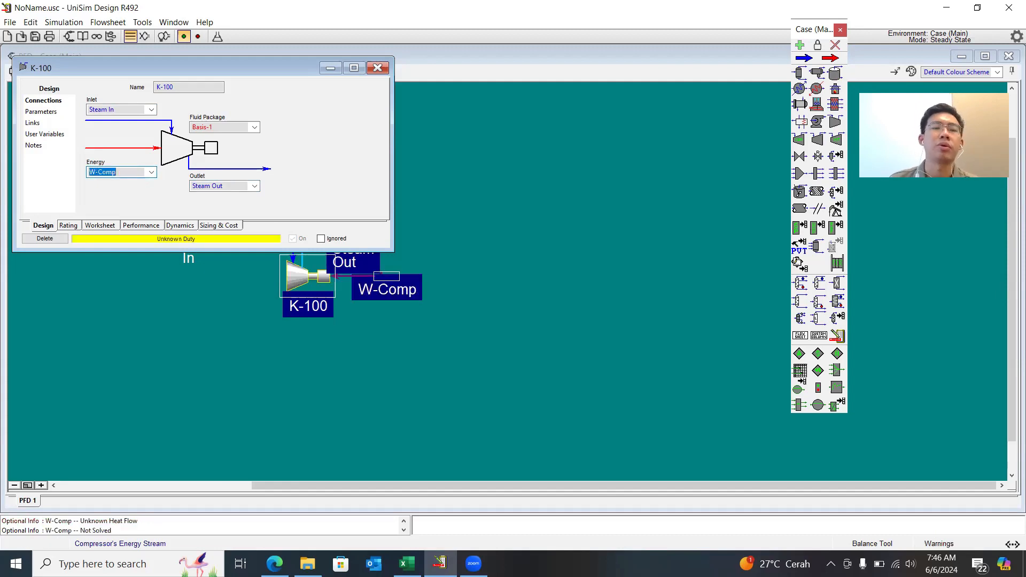
{"action": "left_click", "coordinate": [377, 68]}
{"action": "mouse_move", "coordinate": [357, 239]}
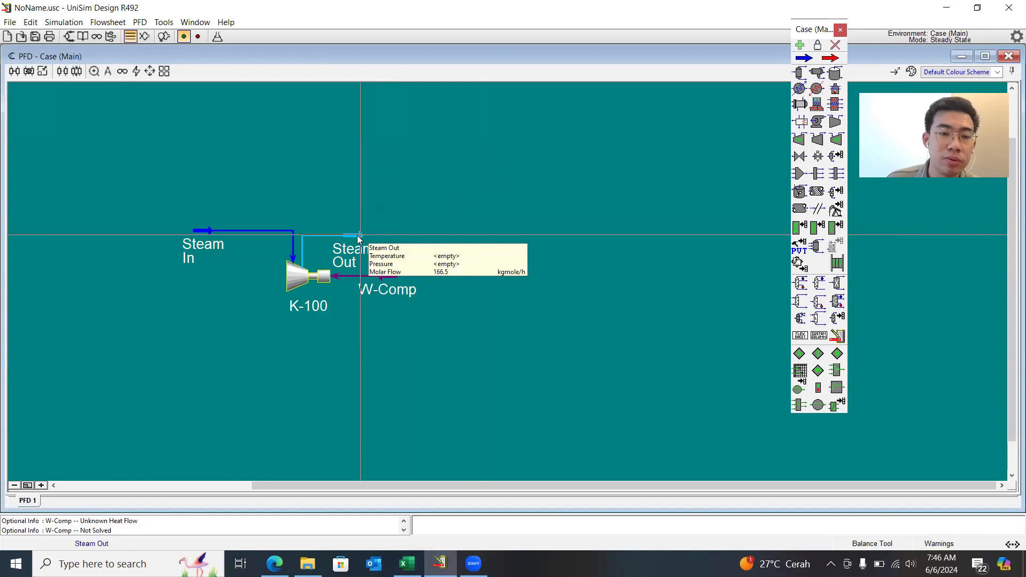
{"action": "left_click_drag", "start_coordinate": [357, 238], "coordinate": [435, 236]}
Open the compressor's design parameters and examine its efficiency and pressure specifications
{"action": "double_click", "coordinate": [299, 275]}
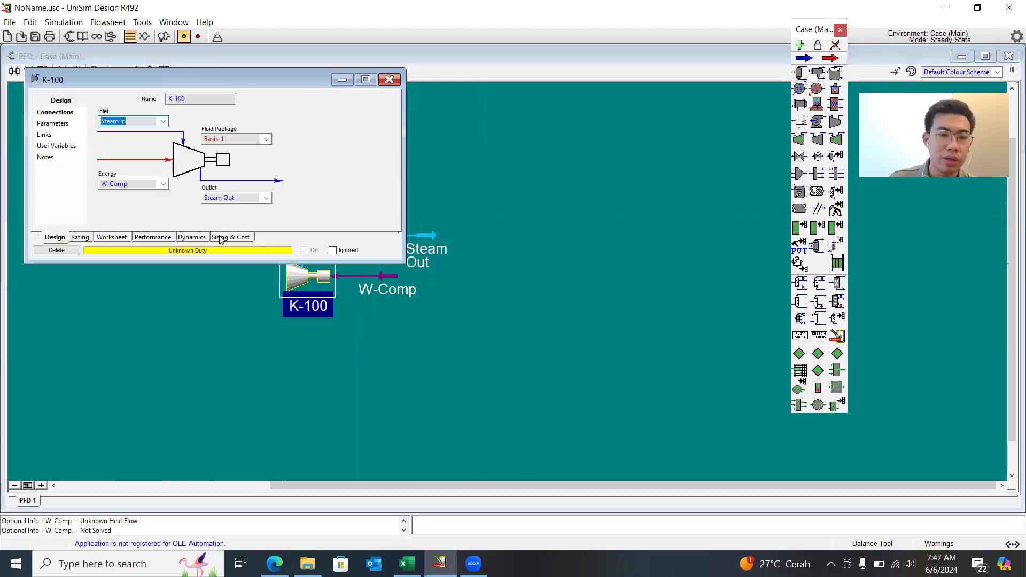
{"action": "left_click", "coordinate": [54, 124]}
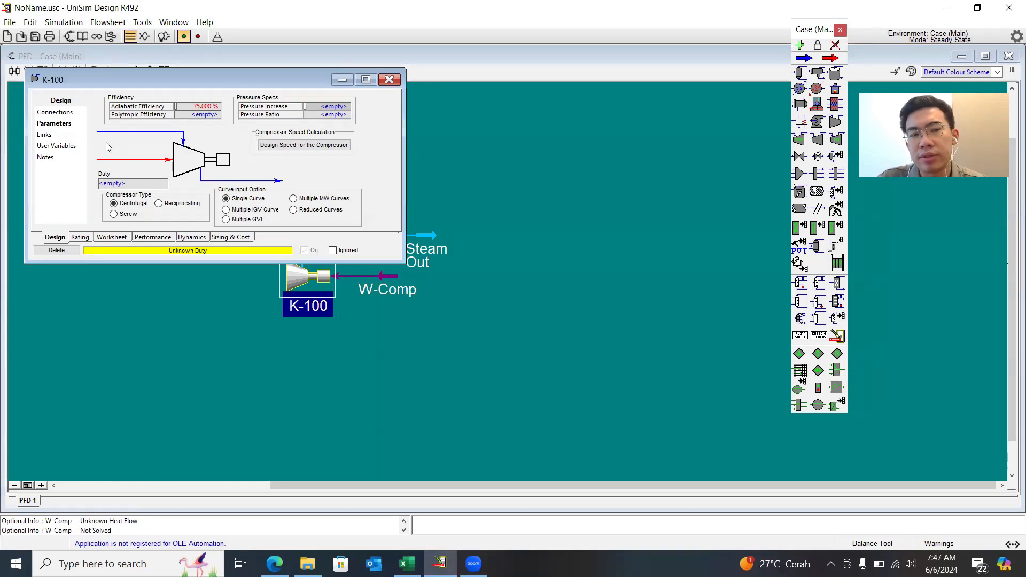
{"action": "left_click", "coordinate": [202, 114]}
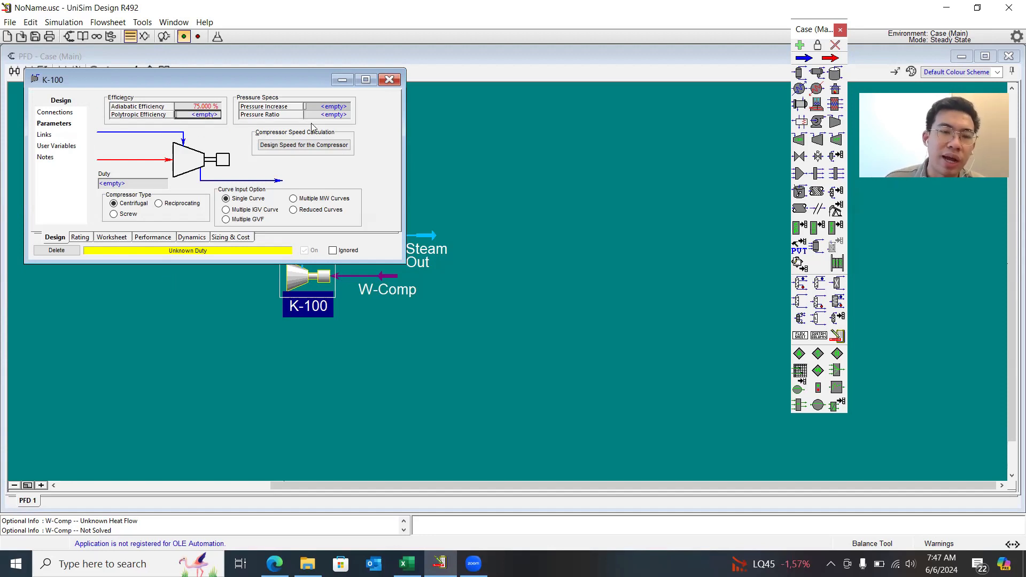
Set the Steam Out pressure to 1000 kPa in the compressor's worksheet and move the property view clear of the flowsheet
{"action": "left_click", "coordinate": [126, 238]}
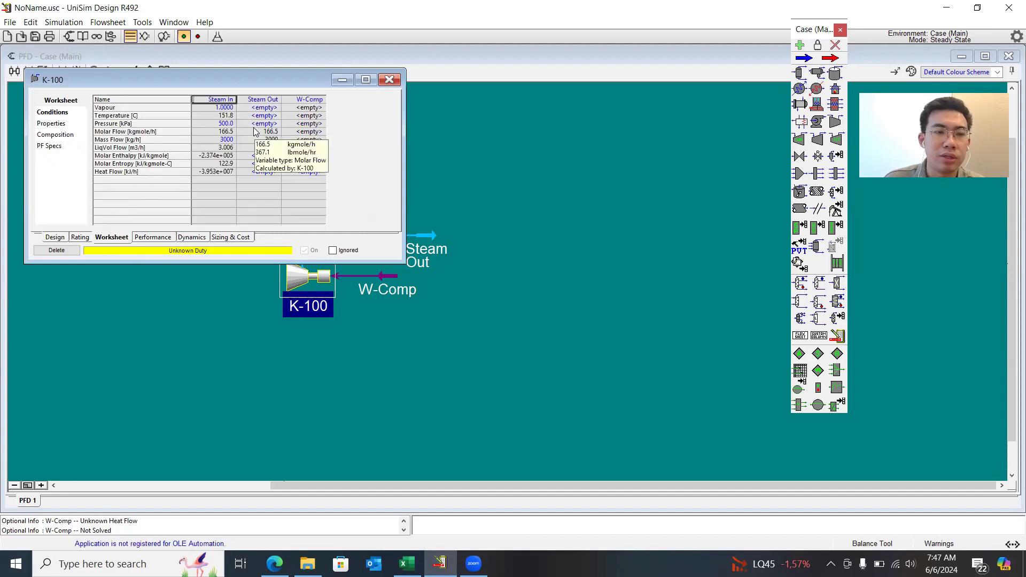
{"action": "left_click", "coordinate": [262, 124]}
{"action": "type", "text": "1000"}
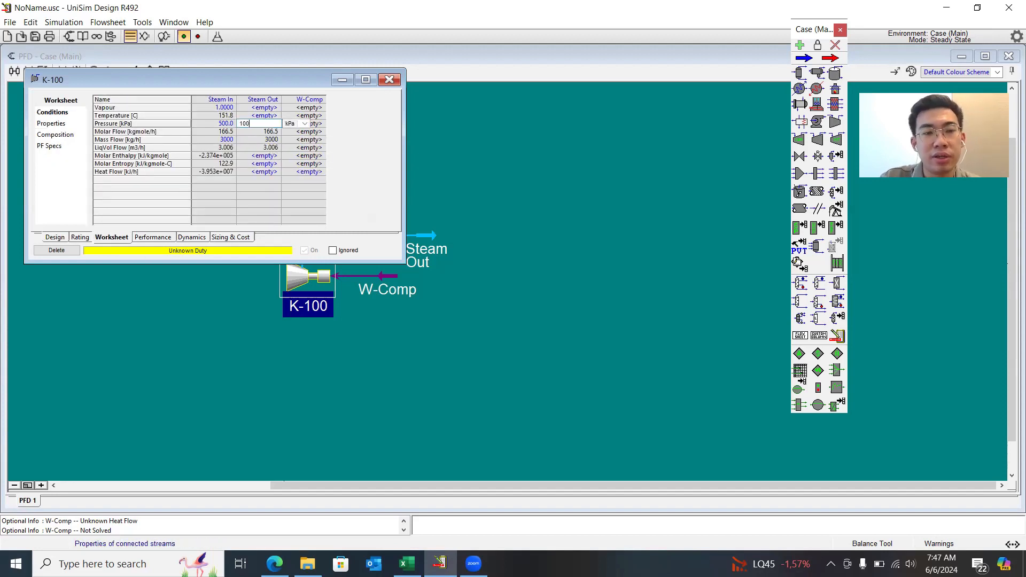
{"action": "key", "text": "Return"}
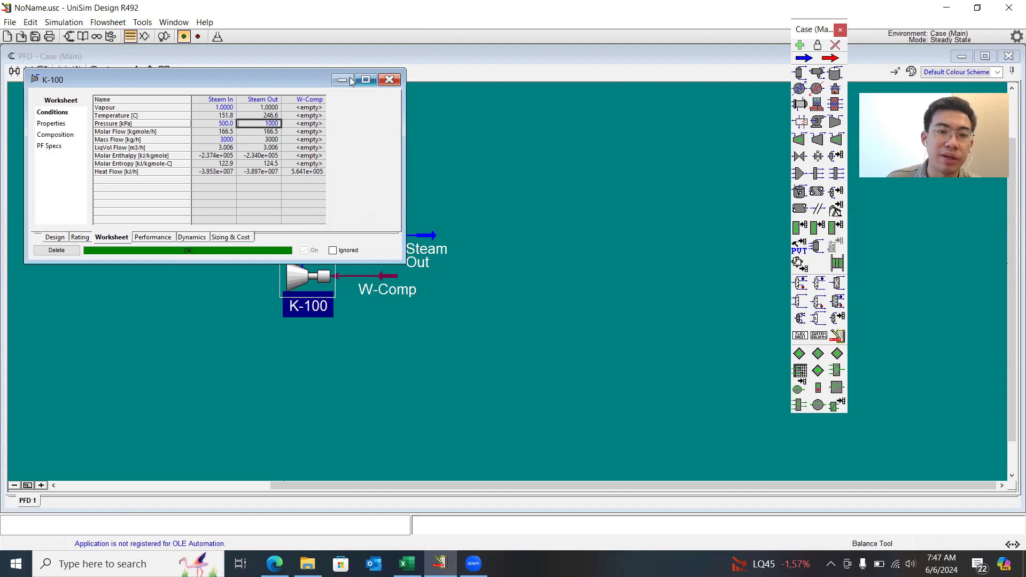
{"action": "left_click_drag", "start_coordinate": [314, 80], "coordinate": [430, 43]}
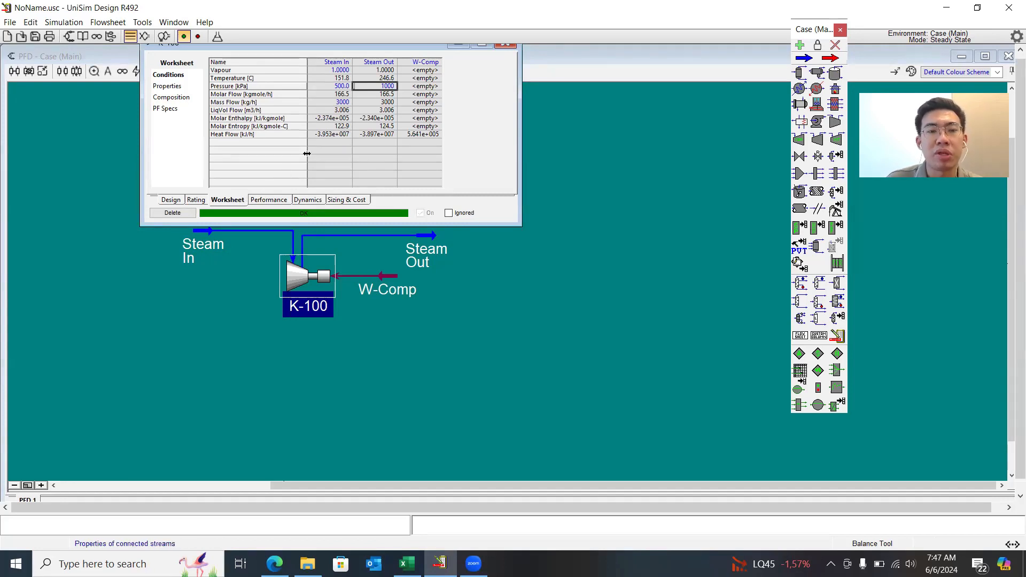
Test Steam In mass flows of 5000, 2000, 5000 and 4000 kg/h in the worksheet, and restore the flow to 3000 kg/h
{"action": "left_click", "coordinate": [329, 109]}
{"action": "left_click", "coordinate": [329, 104]}
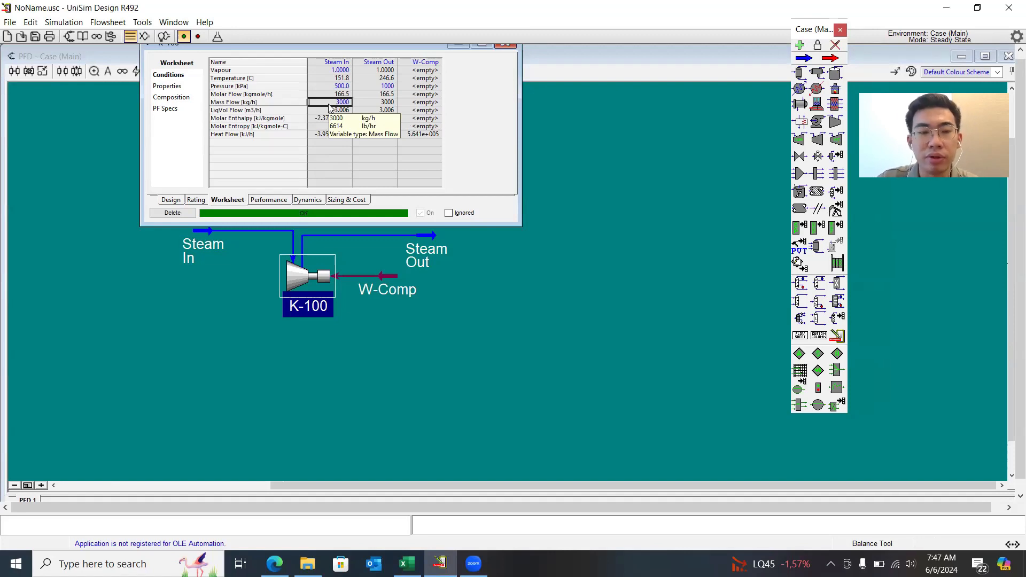
{"action": "type", "text": "5000"}
{"action": "key", "text": "Return"}
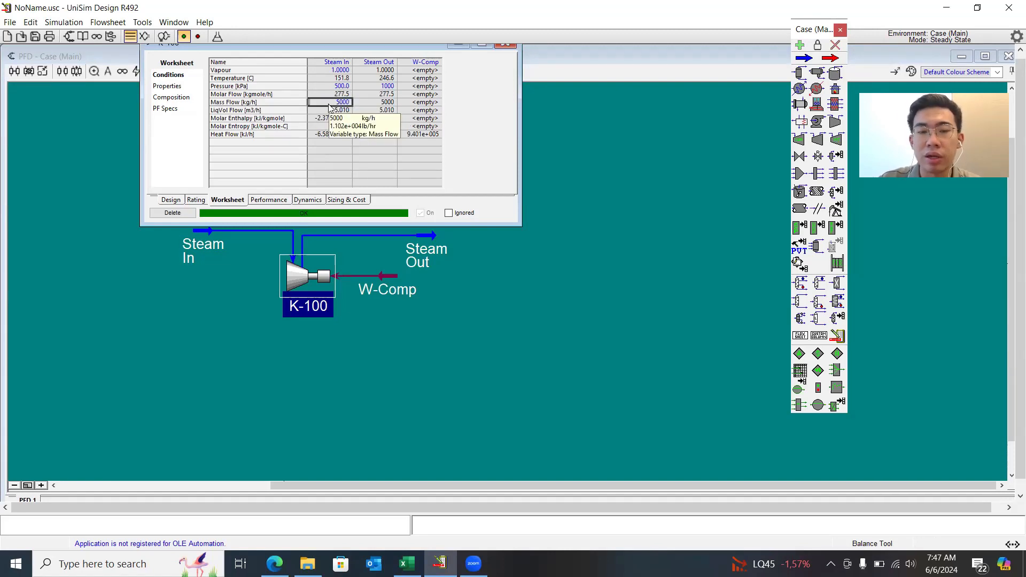
{"action": "type", "text": "2000"}
{"action": "key", "text": "Return"}
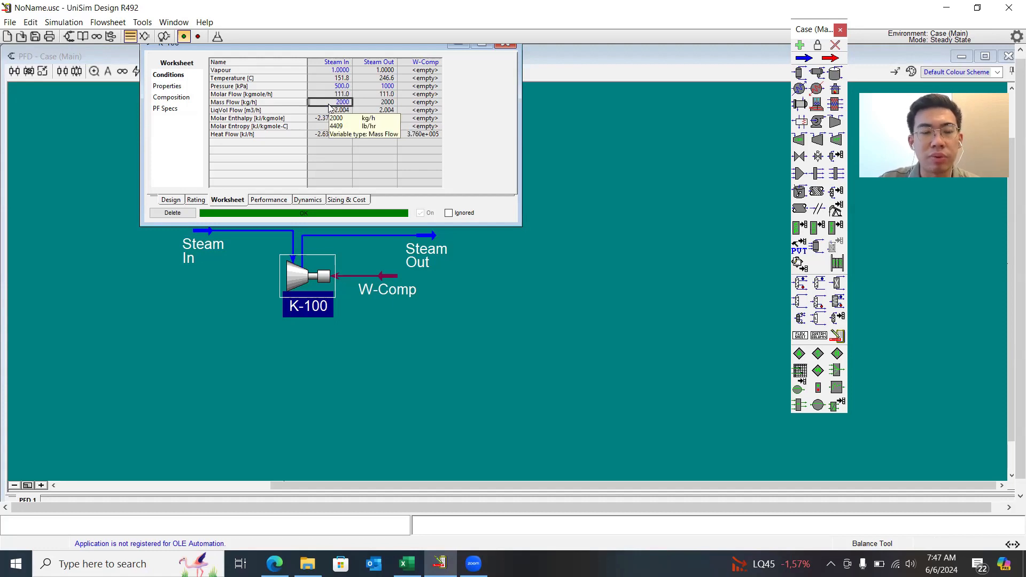
{"action": "type", "text": "5000"}
{"action": "key", "text": "Return"}
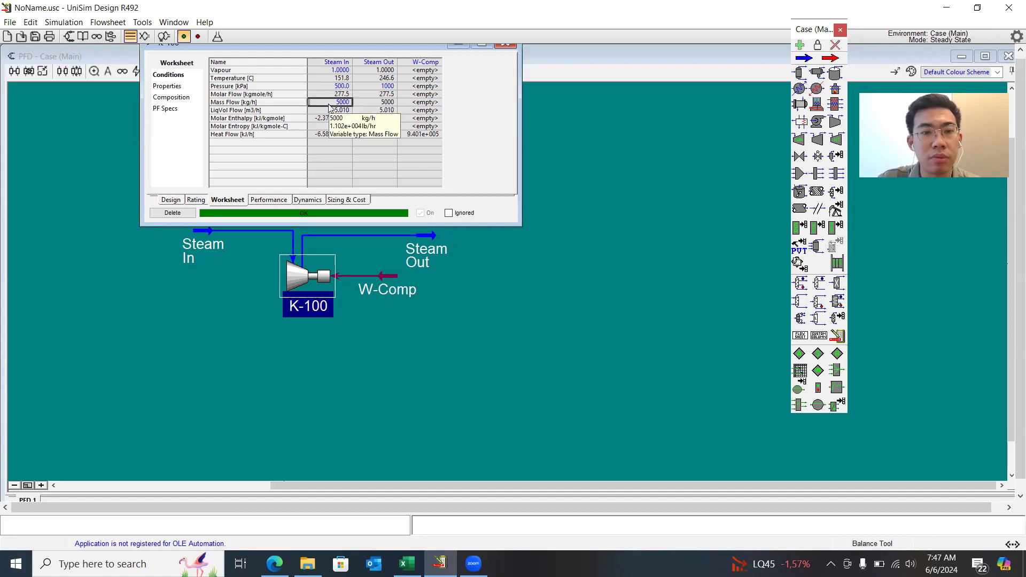
{"action": "type", "text": "4"}
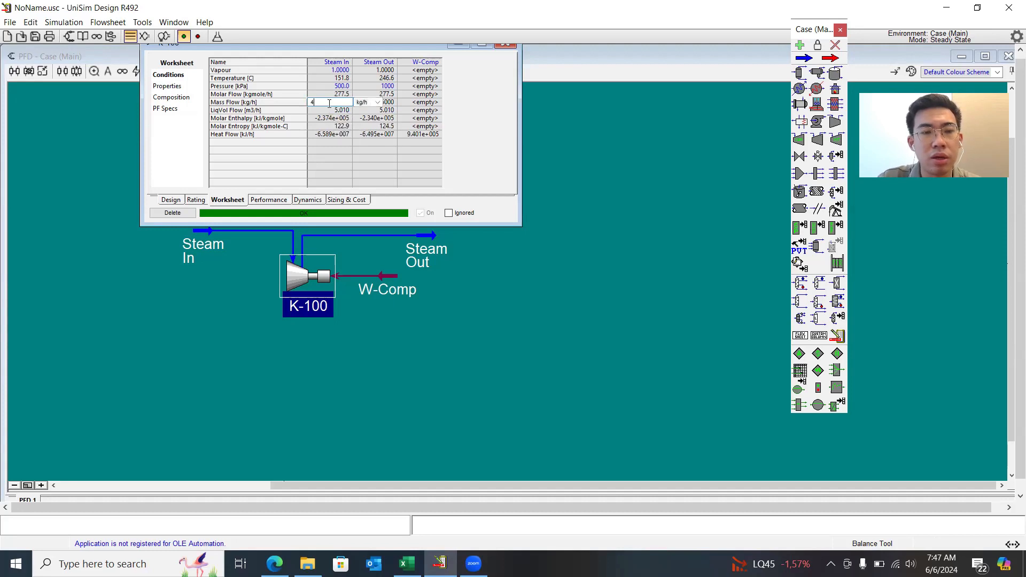
{"action": "type", "text": "000"}
{"action": "key", "text": "Return"}
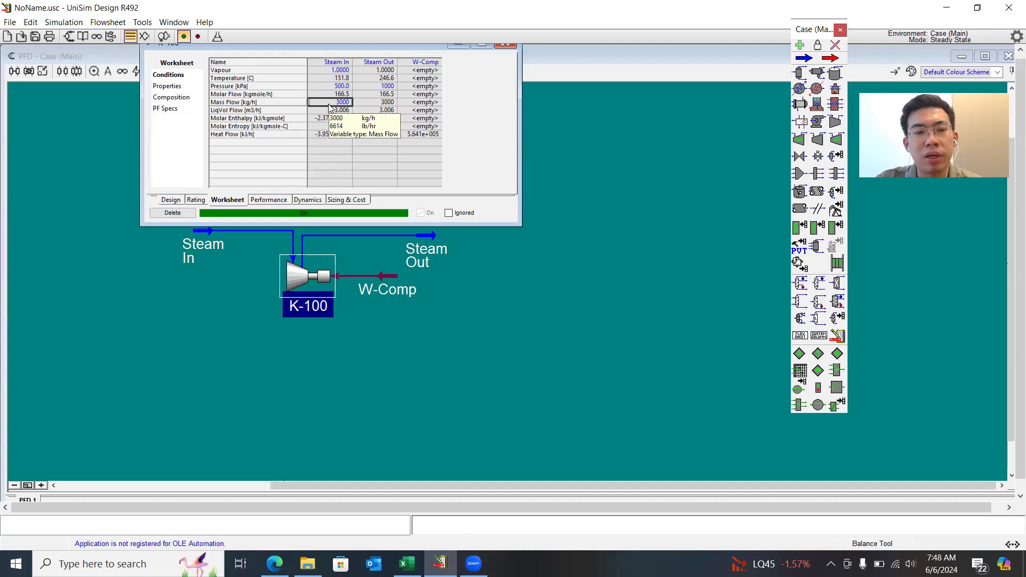
Clear the specified Steam Out pressure in the compressor's worksheet
{"action": "key", "text": "Right"}
{"action": "key", "text": "Up"}
{"action": "key", "text": "Up"}
{"action": "key", "text": "Up"}
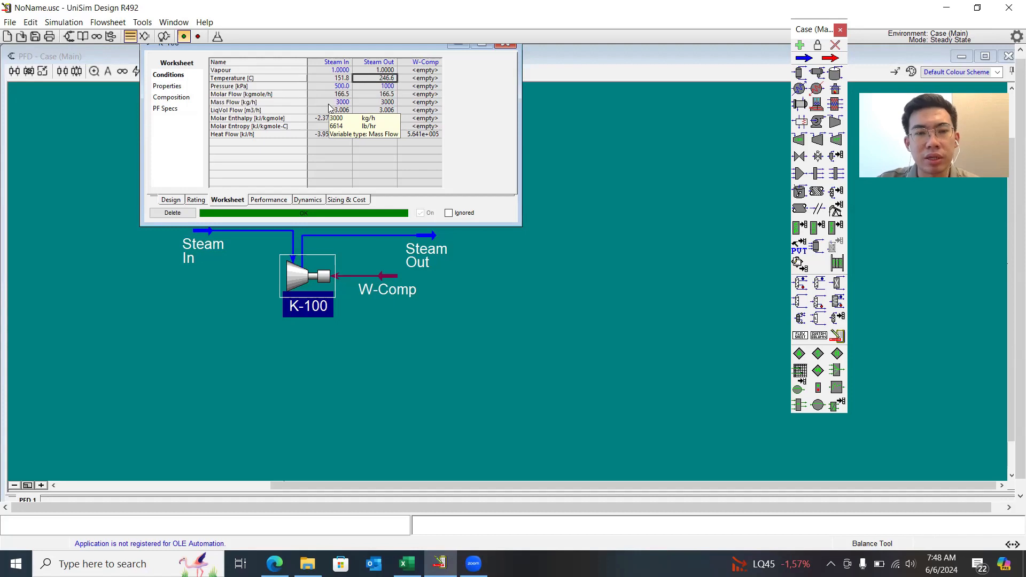
{"action": "key", "text": "Down"}
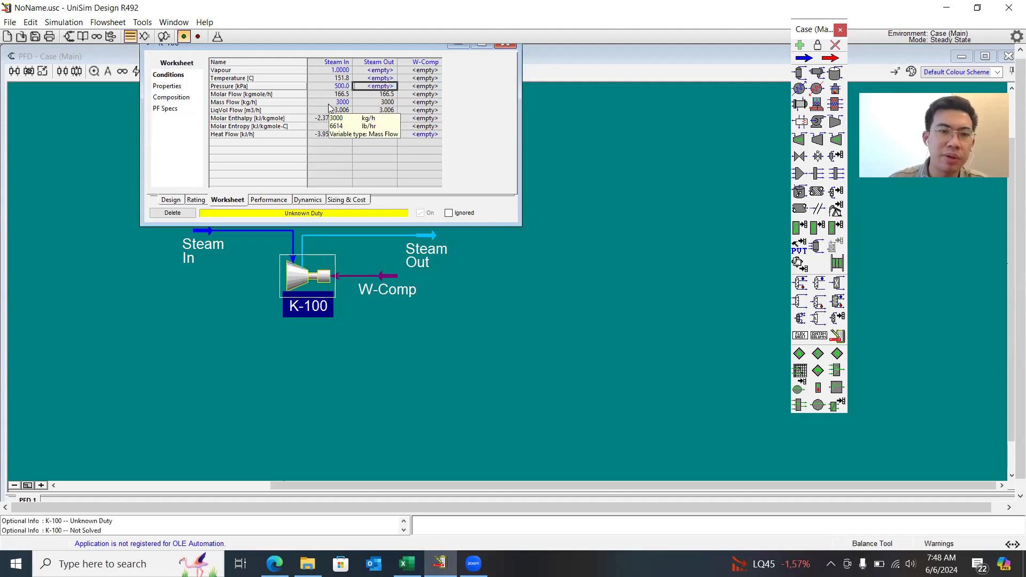
Set the compressor's pressure ratio to 1.3 in its design parameters
{"action": "left_click", "coordinate": [174, 200]}
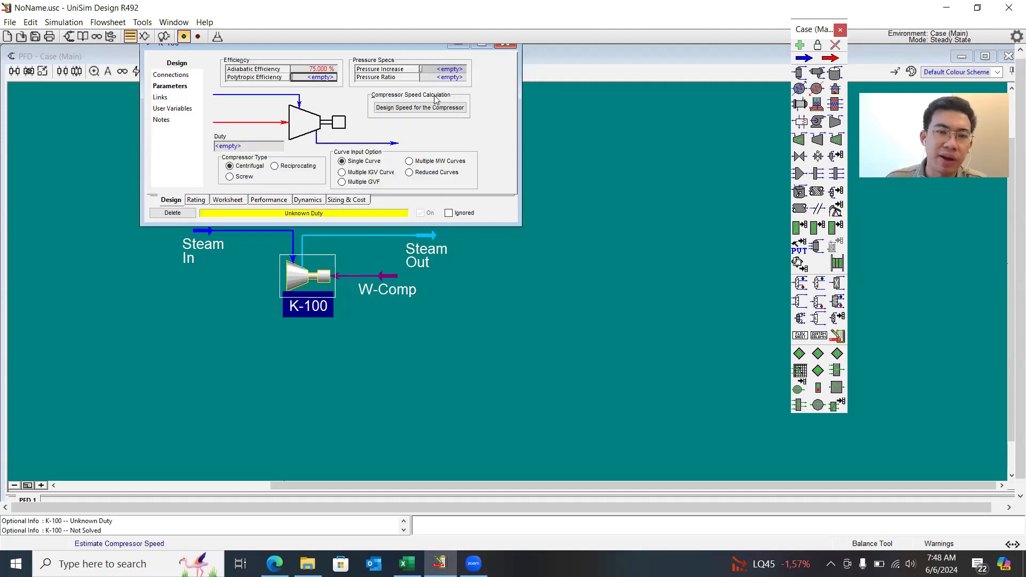
{"action": "left_click", "coordinate": [442, 77]}
{"action": "type", "text": "1.3"}
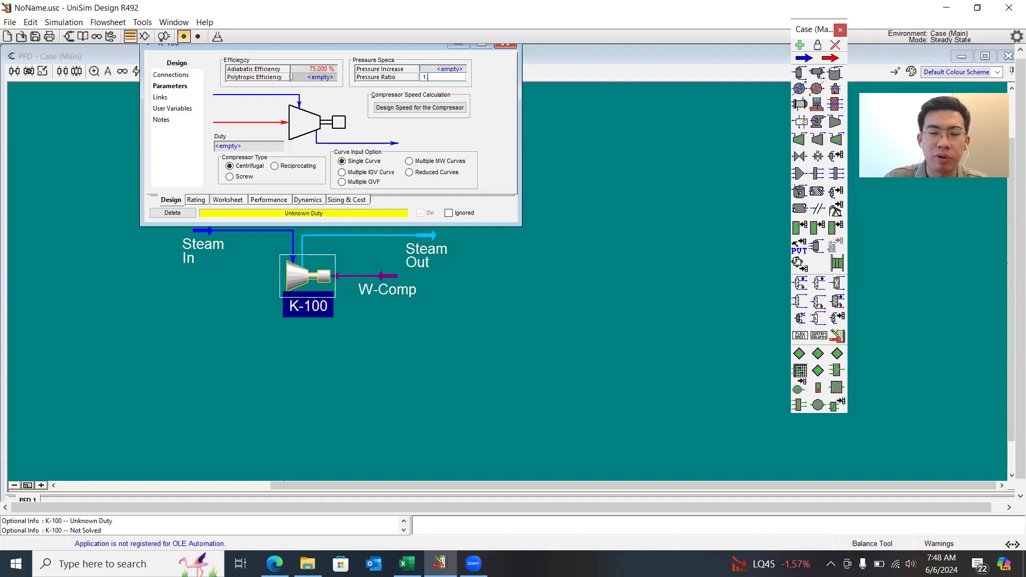
{"action": "key", "text": "Return"}
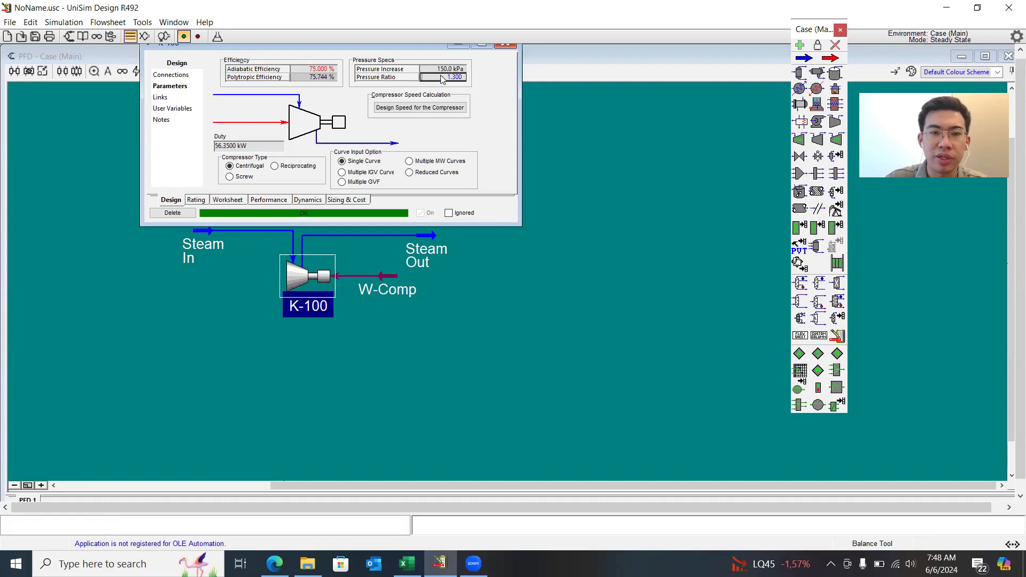
Test Steam In mass flows of 4000 and 2000 kg/h in the worksheet, and return the flow to 3000 kg/h
{"action": "left_click", "coordinate": [241, 201]}
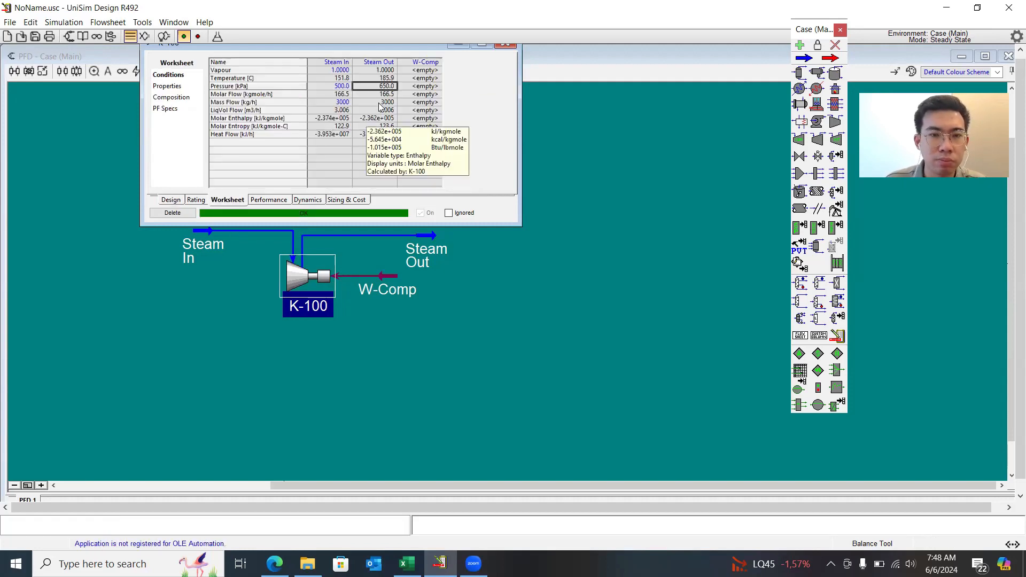
{"action": "left_click", "coordinate": [335, 103]}
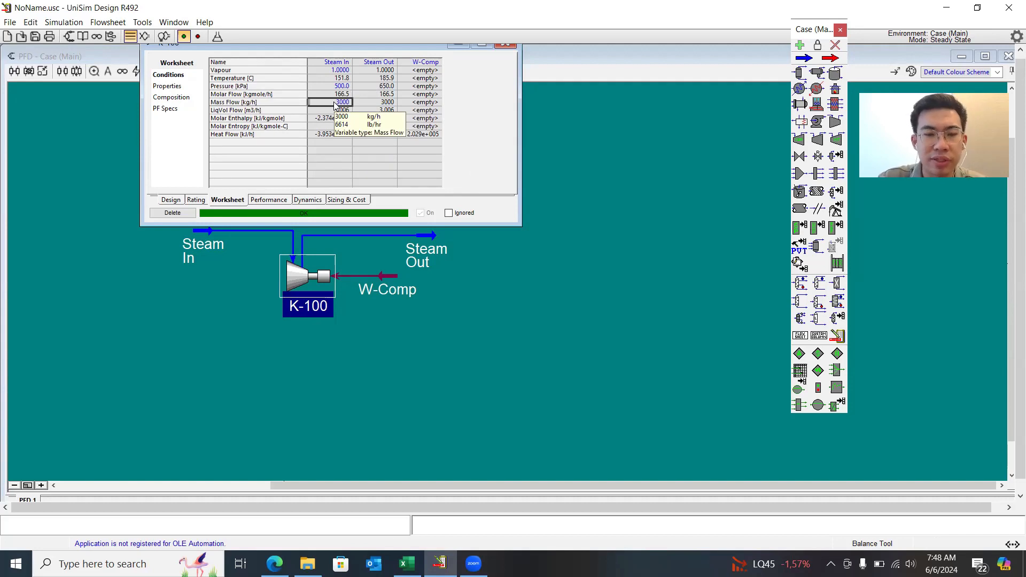
{"action": "type", "text": "4000"}
{"action": "key", "text": "Return"}
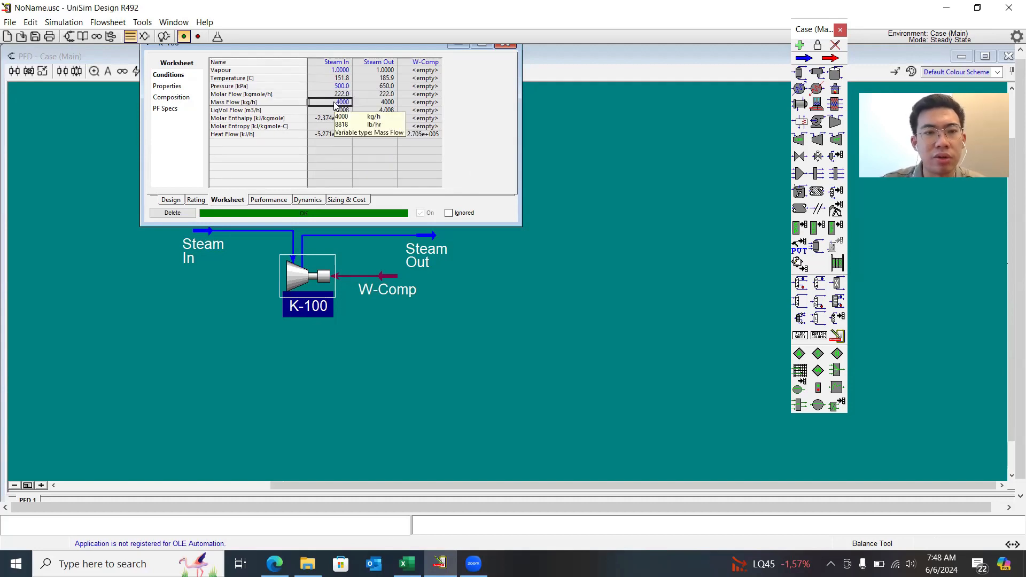
{"action": "type", "text": "200"}
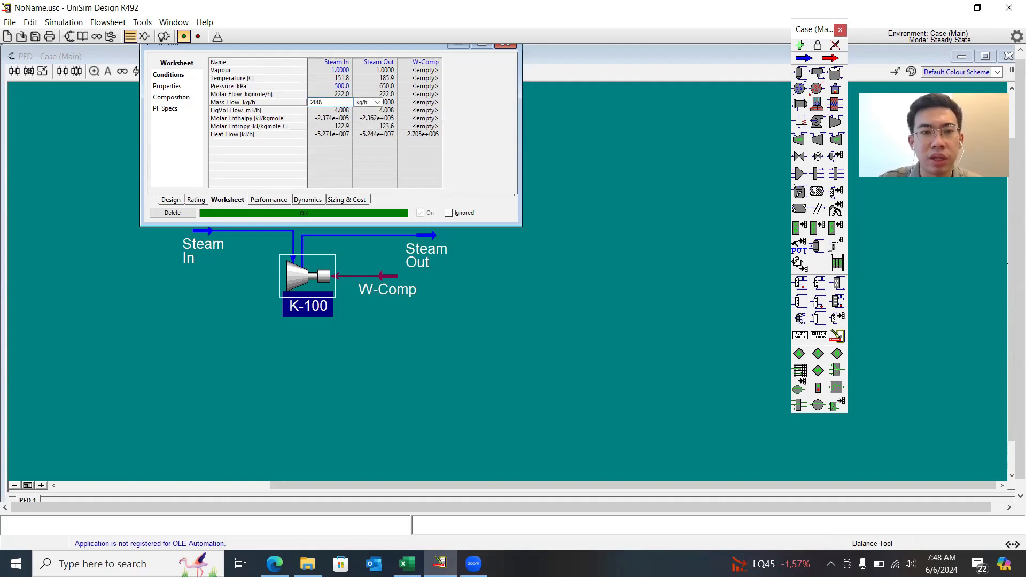
{"action": "type", "text": "0"}
{"action": "key", "text": "Return"}
{"action": "type", "text": "3"}
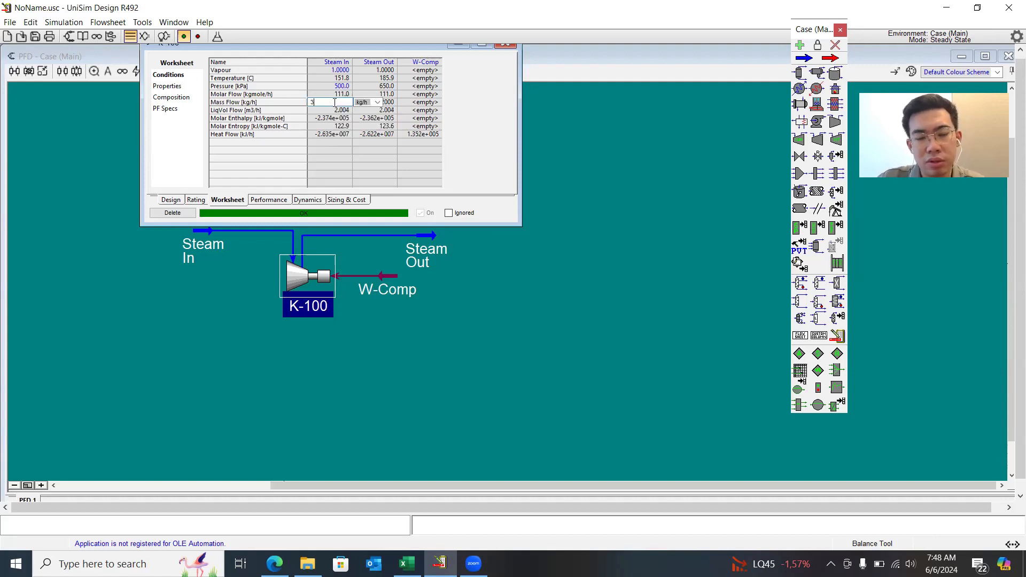
{"action": "type", "text": "000"}
{"action": "key", "text": "Return"}
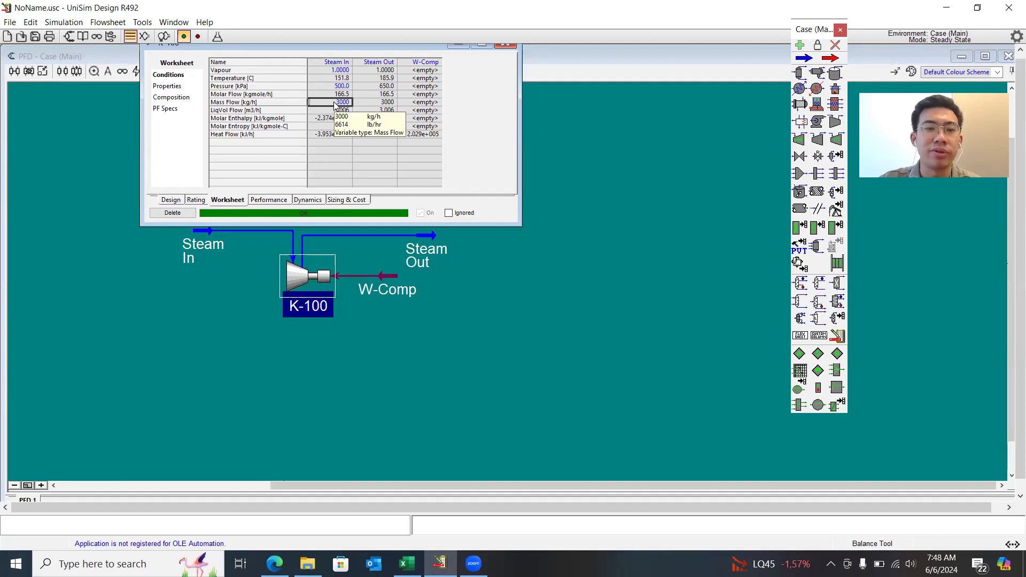
Clear the pressure ratio and adiabatic efficiency specifications in the compressor's design parameters
{"action": "left_click", "coordinate": [170, 200]}
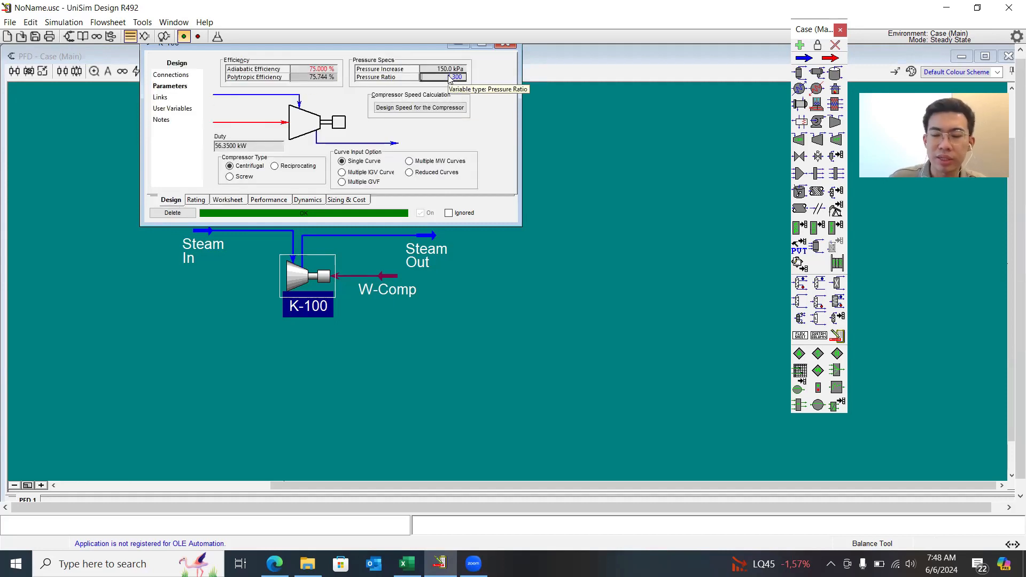
{"action": "key", "text": "Delete"}
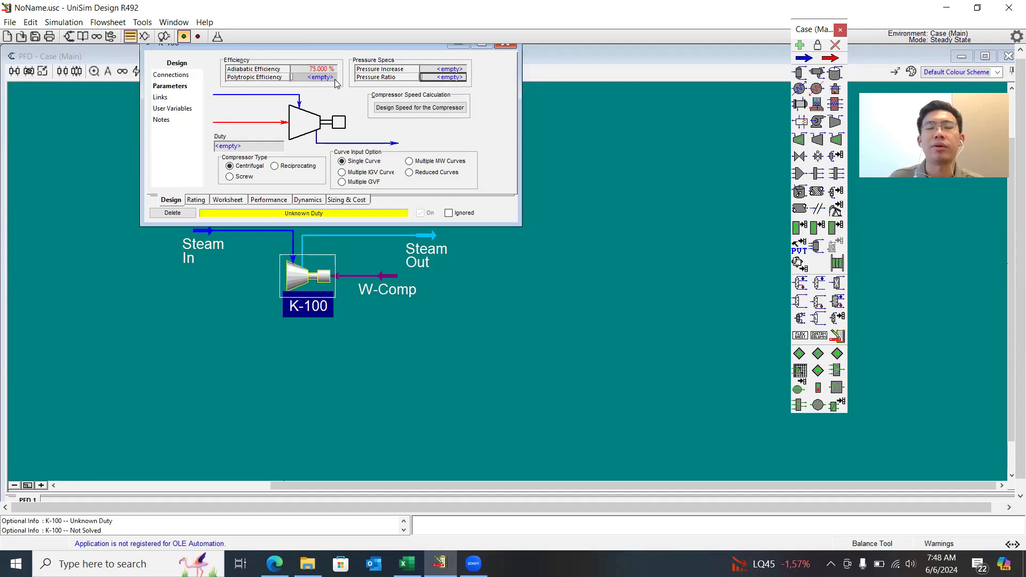
{"action": "left_click", "coordinate": [311, 70]}
{"action": "key", "text": "Delete"}
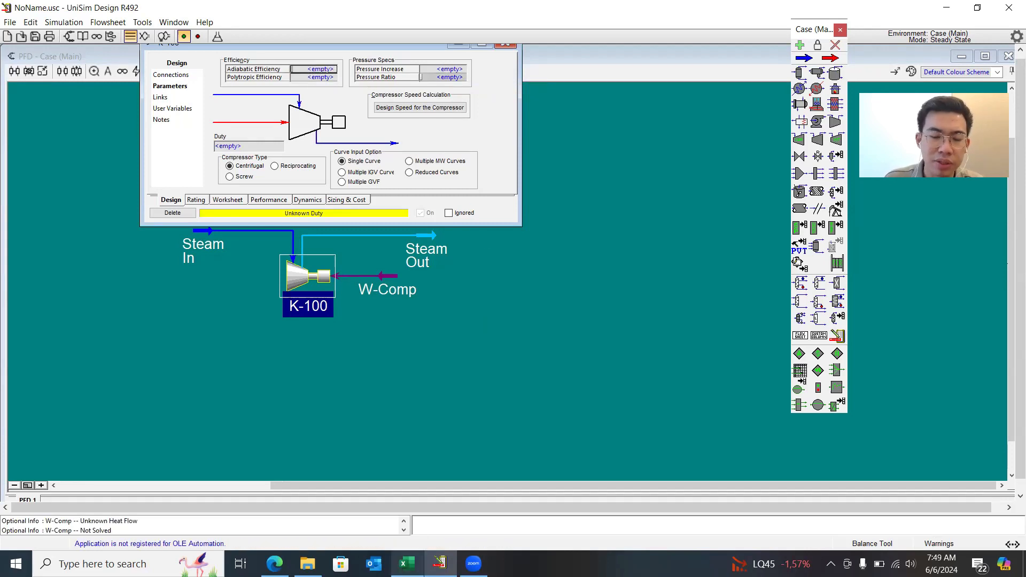
Switch to the Compressor Curve Sample workbook in Excel, examine the flow, head and efficiency data for 5000 rpm, and return to UniSim Design
{"action": "left_click", "coordinate": [408, 563]}
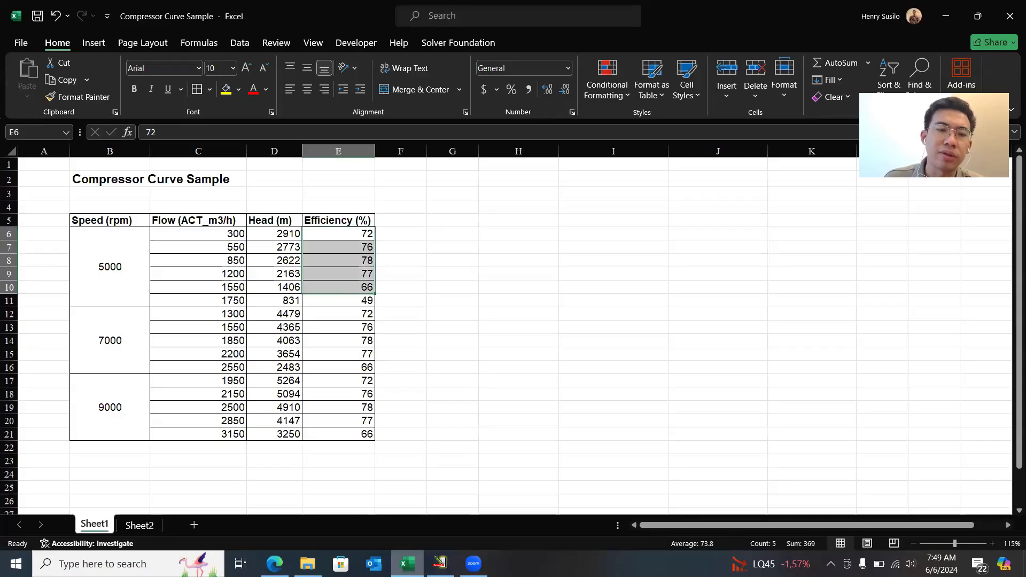
{"action": "left_click_drag", "start_coordinate": [287, 219], "coordinate": [367, 284]}
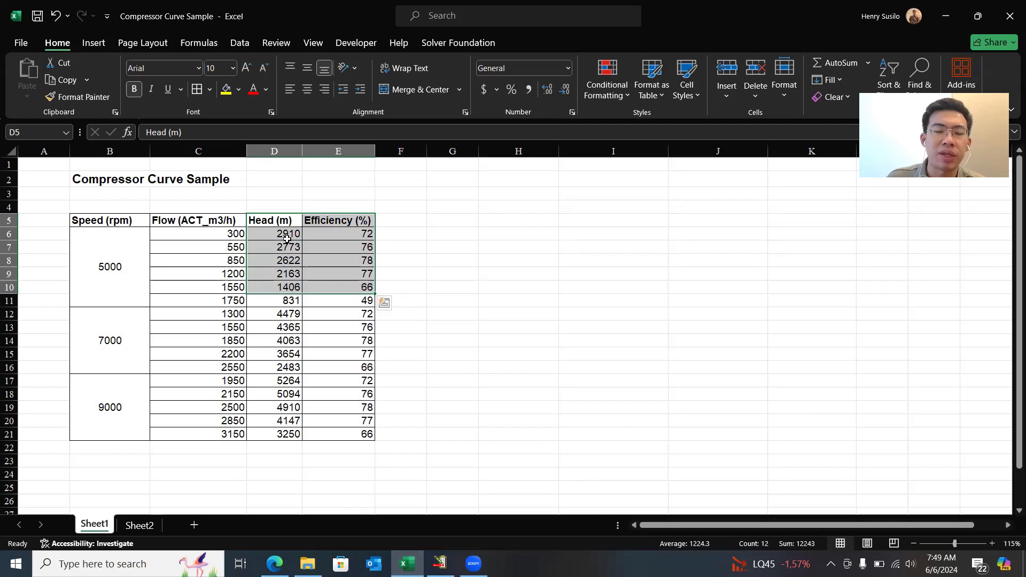
{"action": "left_click", "coordinate": [238, 237]}
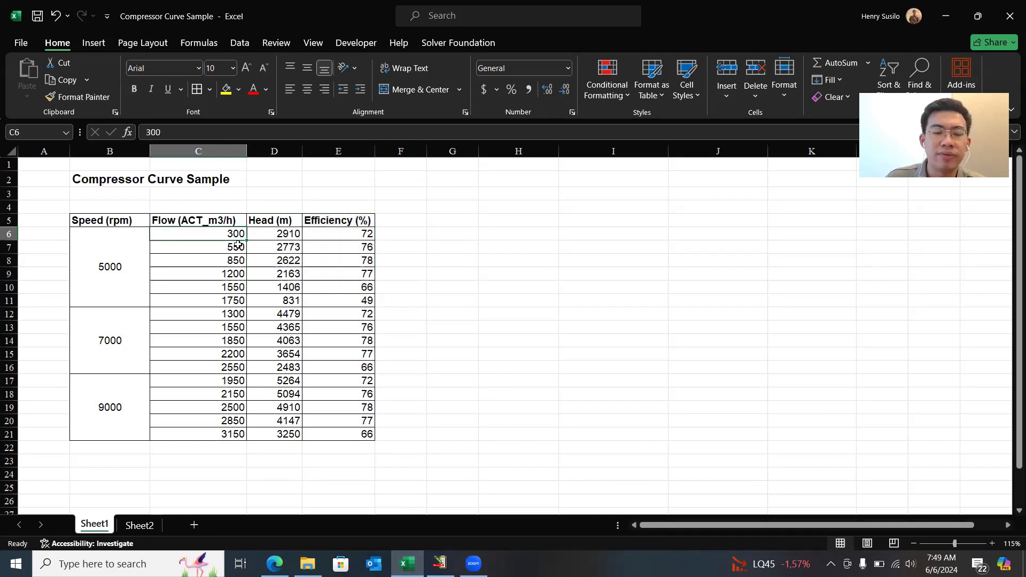
{"action": "left_click_drag", "start_coordinate": [267, 224], "coordinate": [357, 297]}
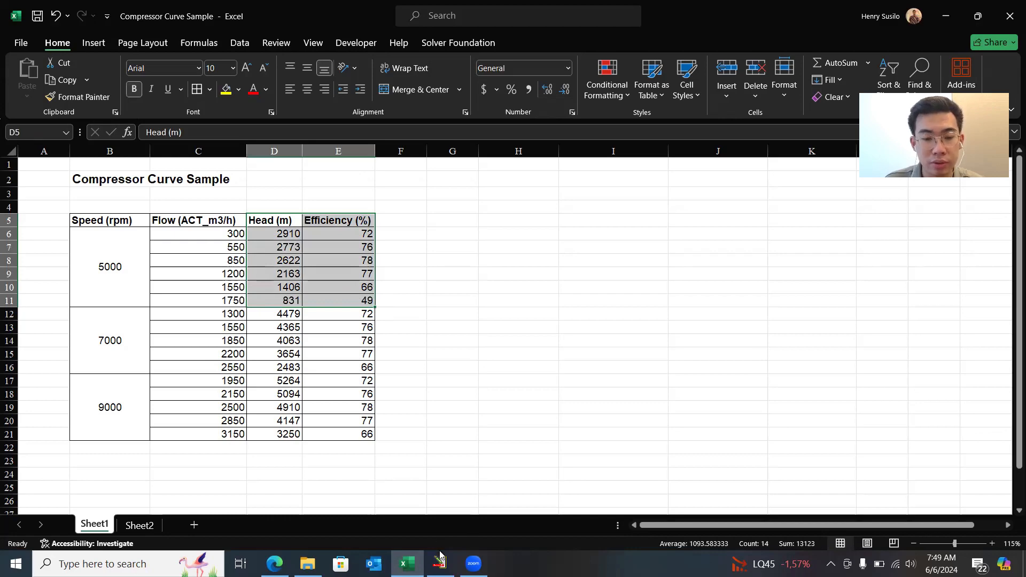
{"action": "mouse_move", "coordinate": [440, 562]}
{"action": "left_click", "coordinate": [439, 514]}
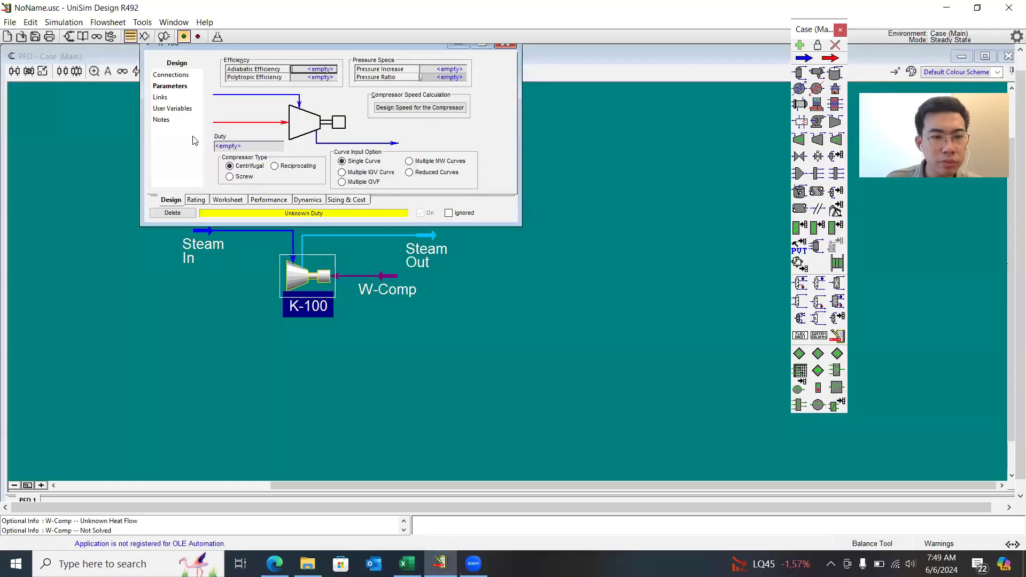
Add a new compressor curve to K-100's rating data and name it 5000 RPM Curve
{"action": "left_click", "coordinate": [201, 199]}
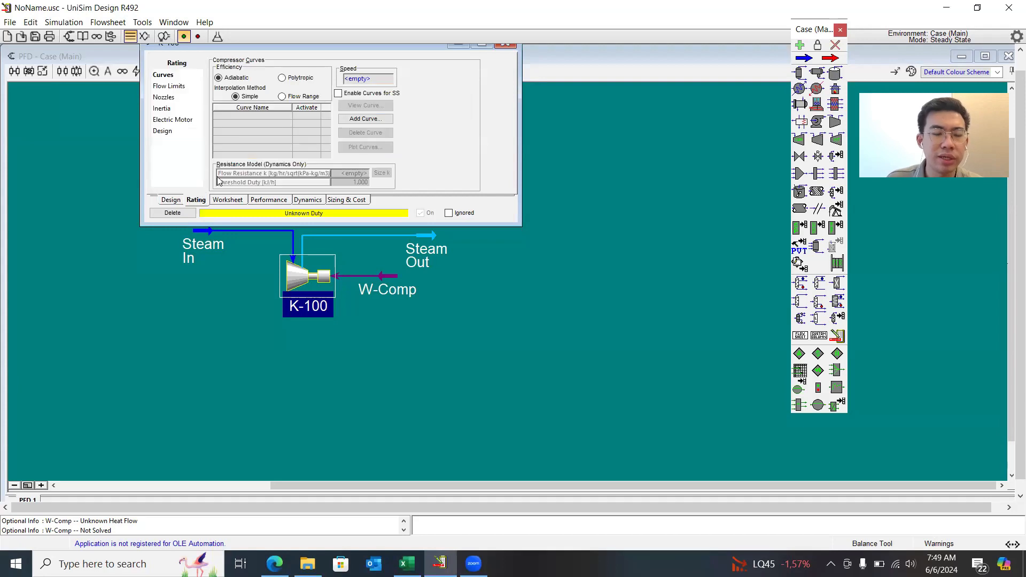
{"action": "left_click", "coordinate": [361, 121]}
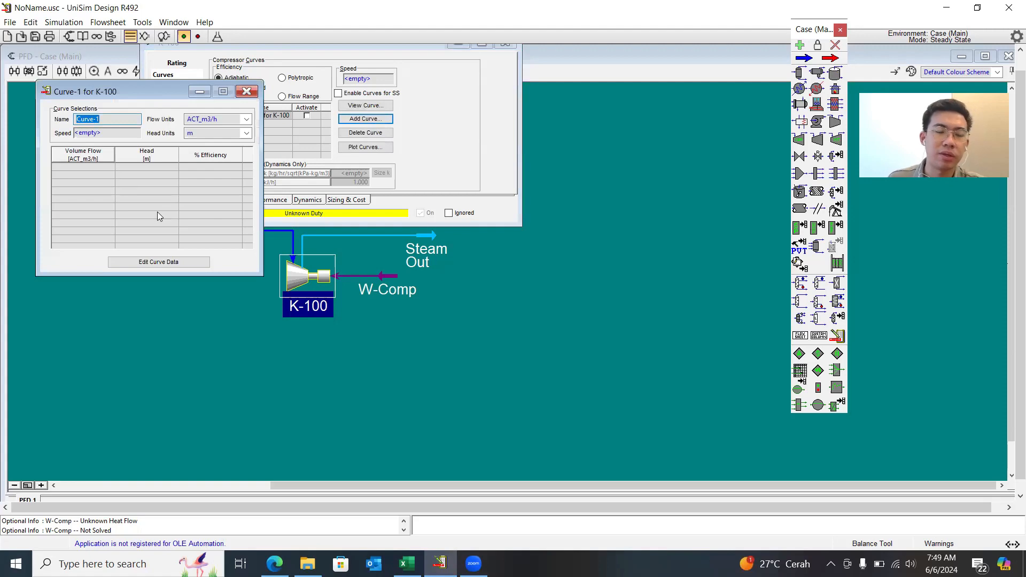
{"action": "left_click", "coordinate": [416, 561]}
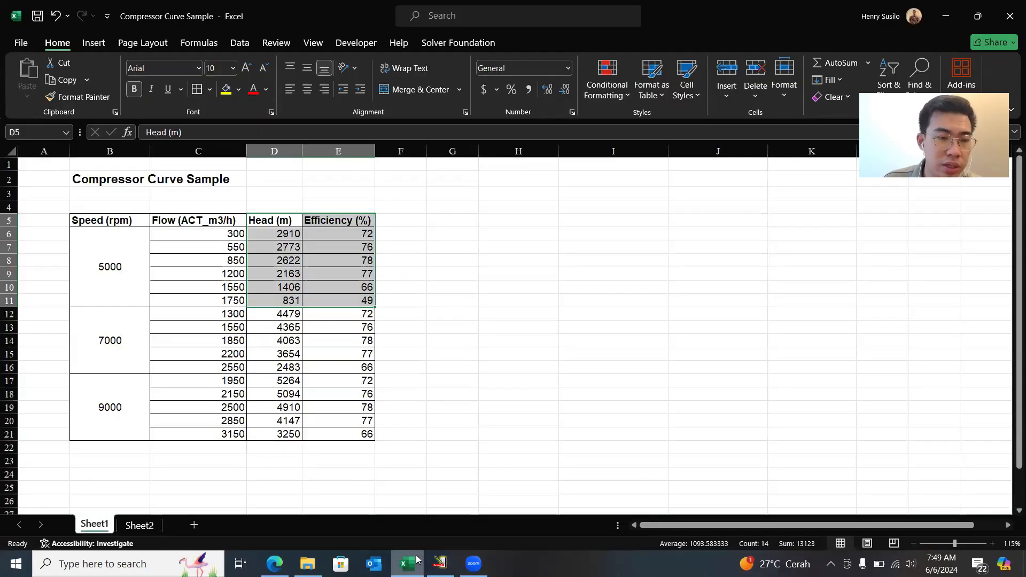
{"action": "left_click", "coordinate": [439, 562]}
{"action": "type", "text": "5000"}
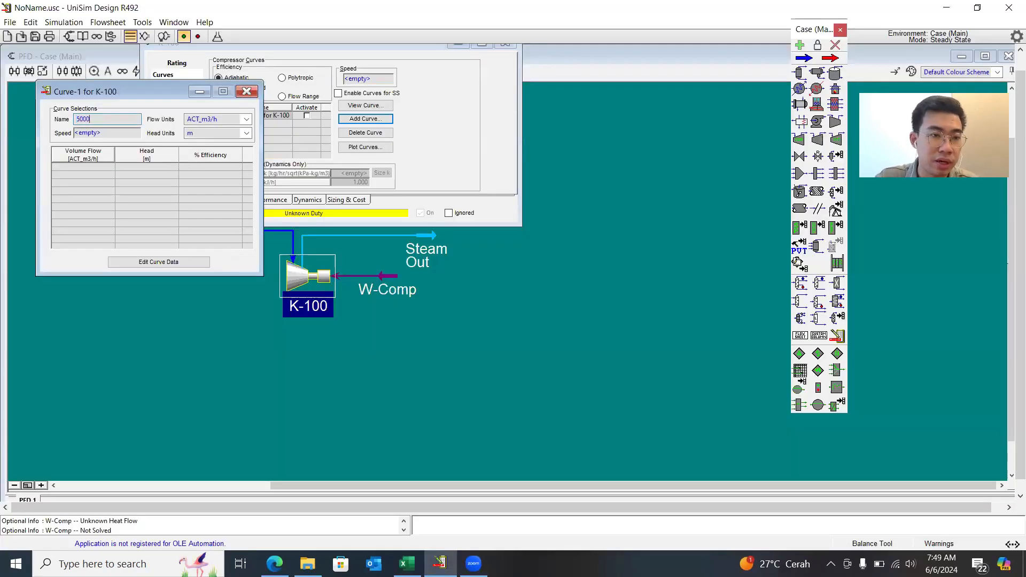
{"action": "type", "text": " RPM Curve"}
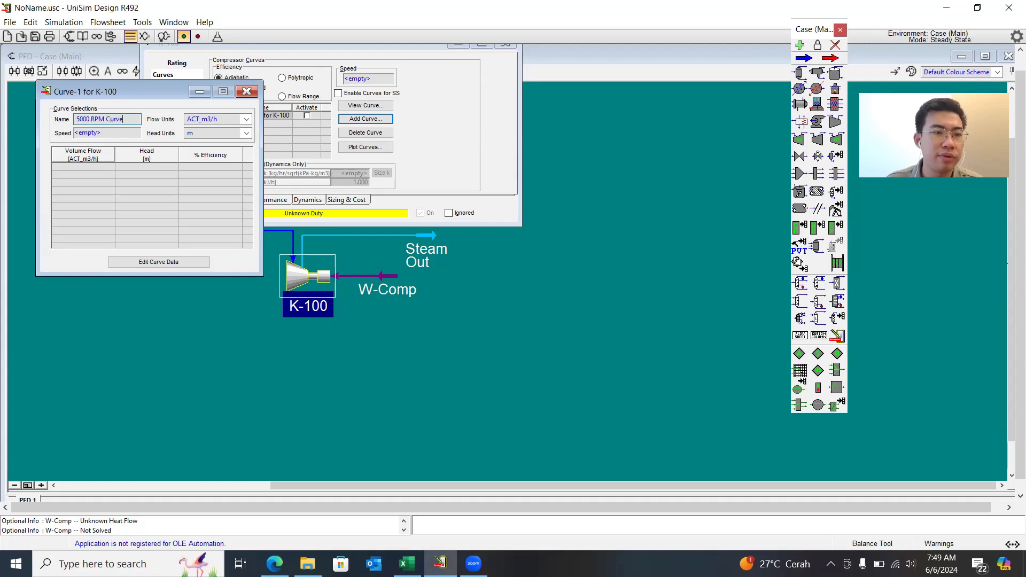
{"action": "left_click", "coordinate": [96, 133]}
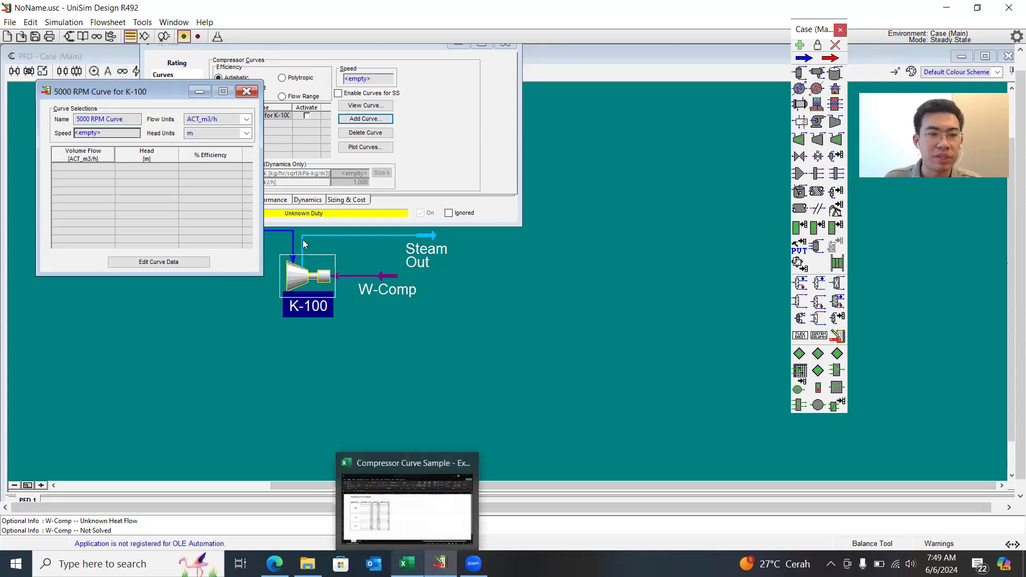
Set the speed of the 5000 RPM Curve to 5000 rpm
{"action": "type", "text": "5000"}
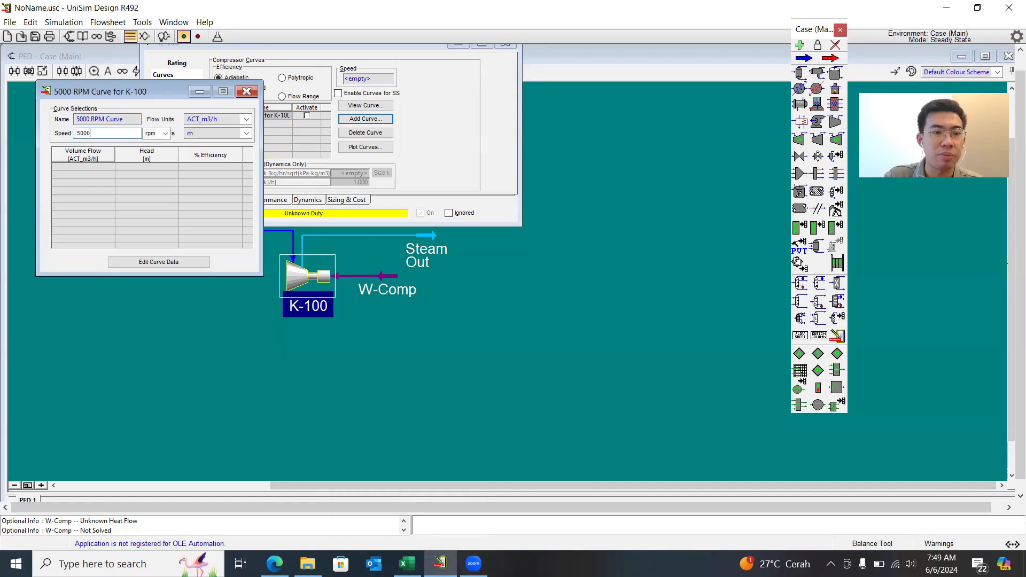
{"action": "key", "text": "Return"}
{"action": "left_click", "coordinate": [407, 563]}
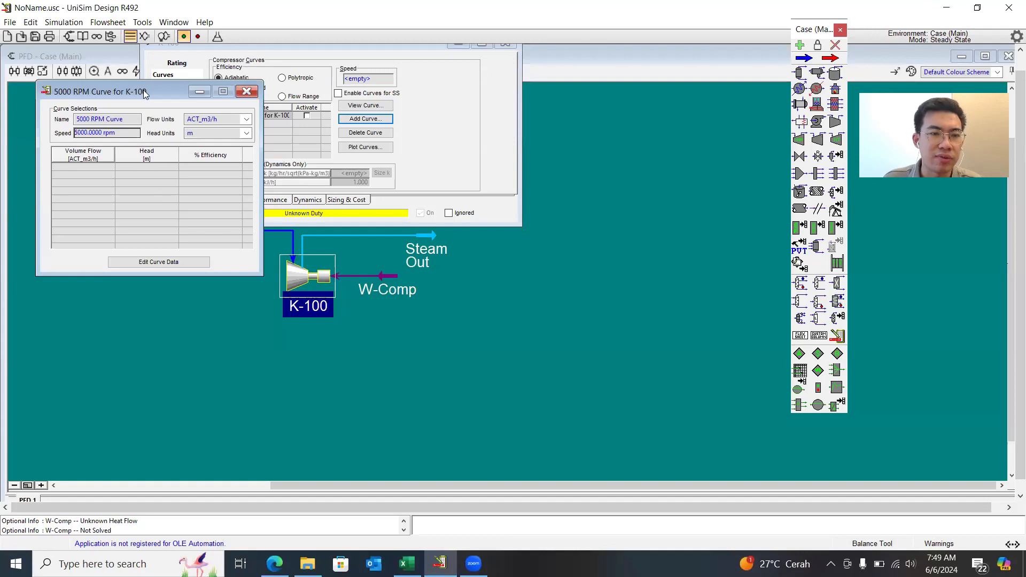
{"action": "left_click_drag", "start_coordinate": [143, 89], "coordinate": [240, 72]}
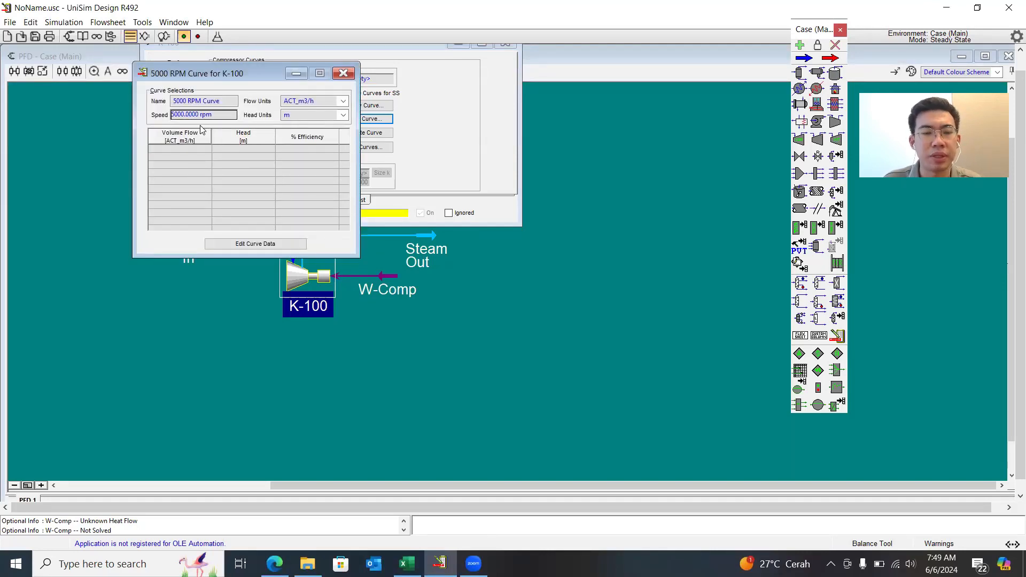
Open the 5000 RPM Curve's data for editing and copy the 5000 rpm flow, head and efficiency values (C6:E11) from the Excel workbook
{"action": "left_click", "coordinate": [250, 244]}
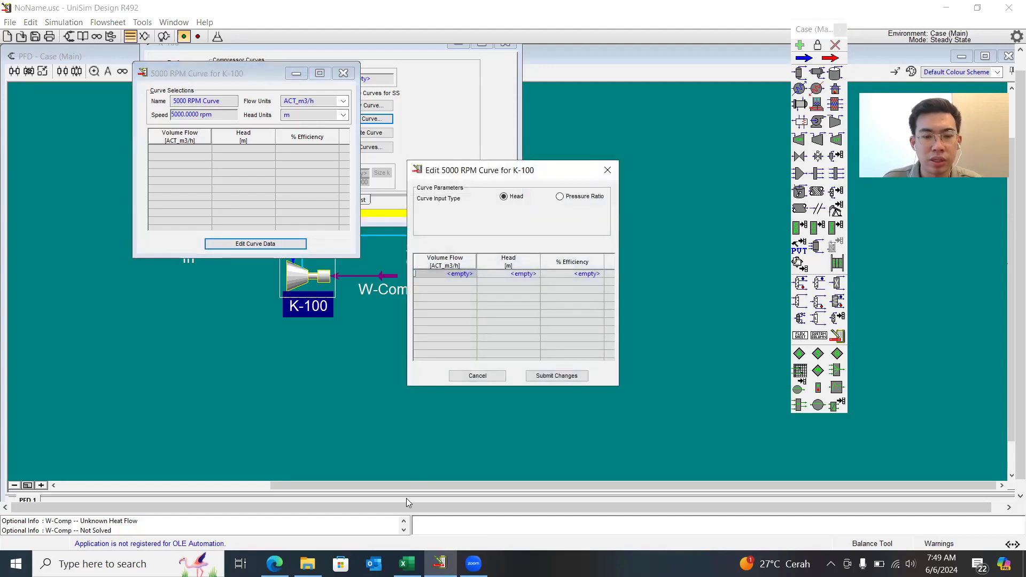
{"action": "left_click", "coordinate": [409, 561]}
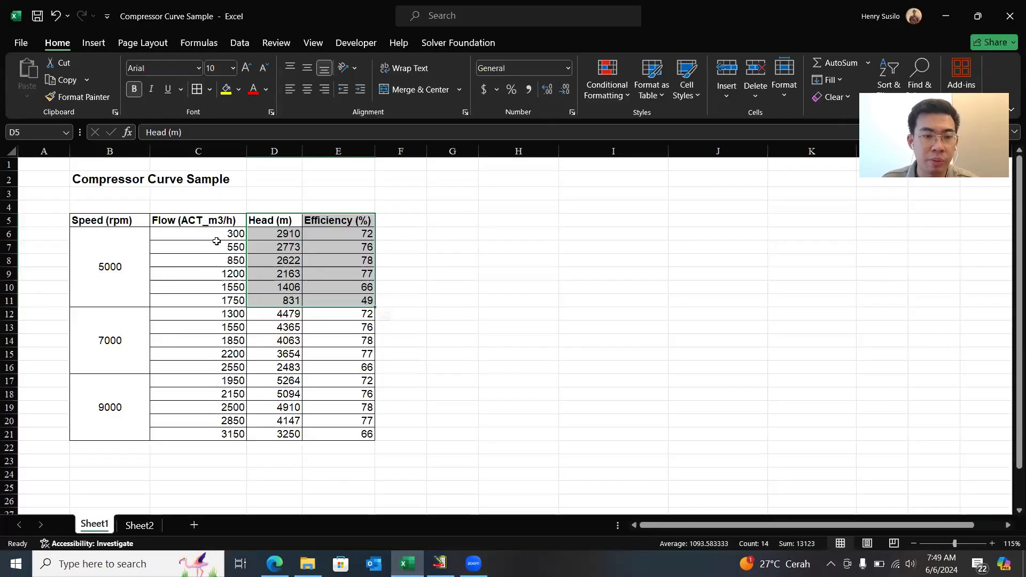
{"action": "left_click_drag", "start_coordinate": [219, 238], "coordinate": [365, 296]}
{"action": "key", "text": "ctrl+c"}
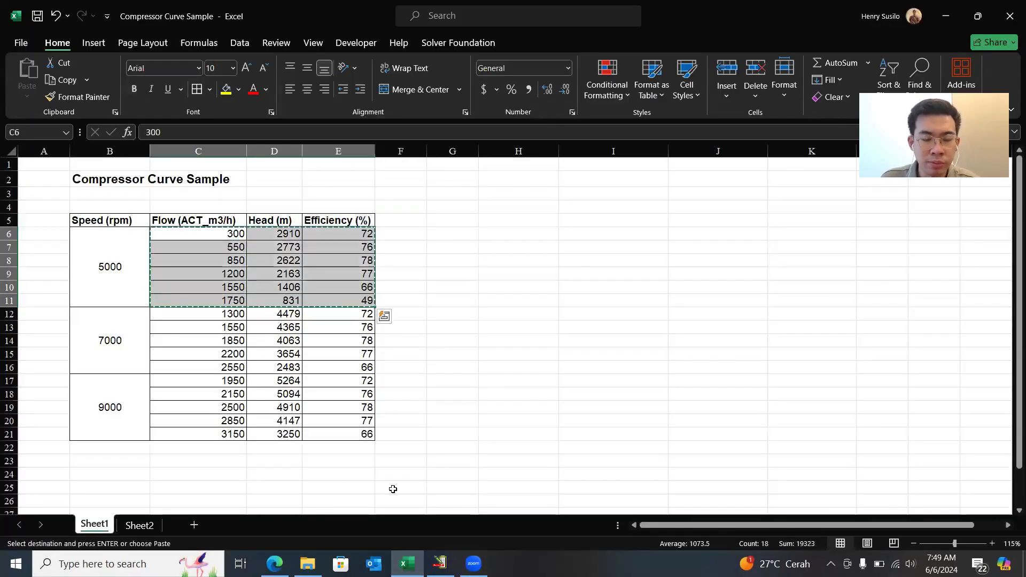
Return to UniSim Design, paste the copied values into the 5000 RPM curve data, submit them and close the curve window
{"action": "left_click", "coordinate": [408, 562]}
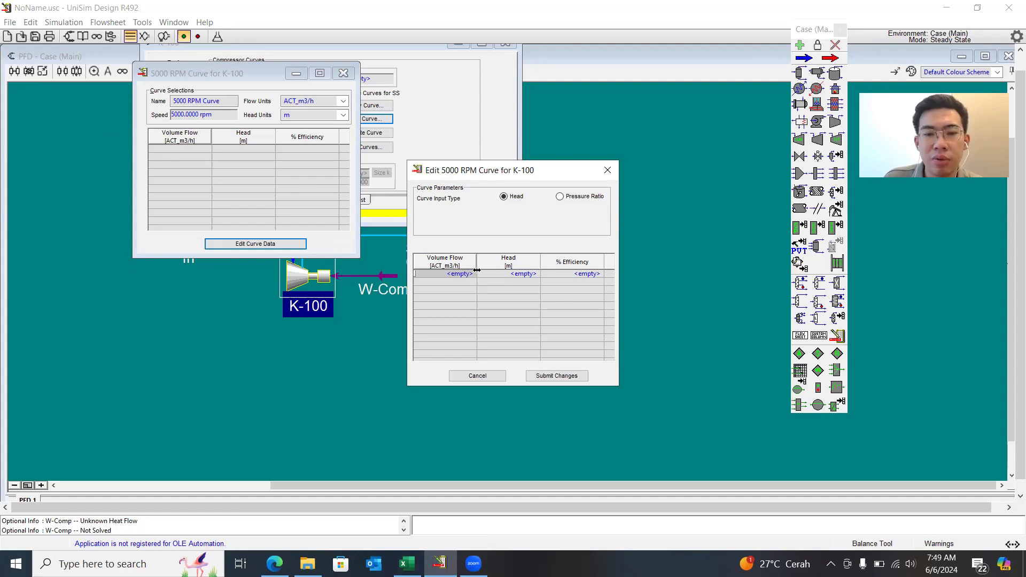
{"action": "left_click", "coordinate": [459, 275]}
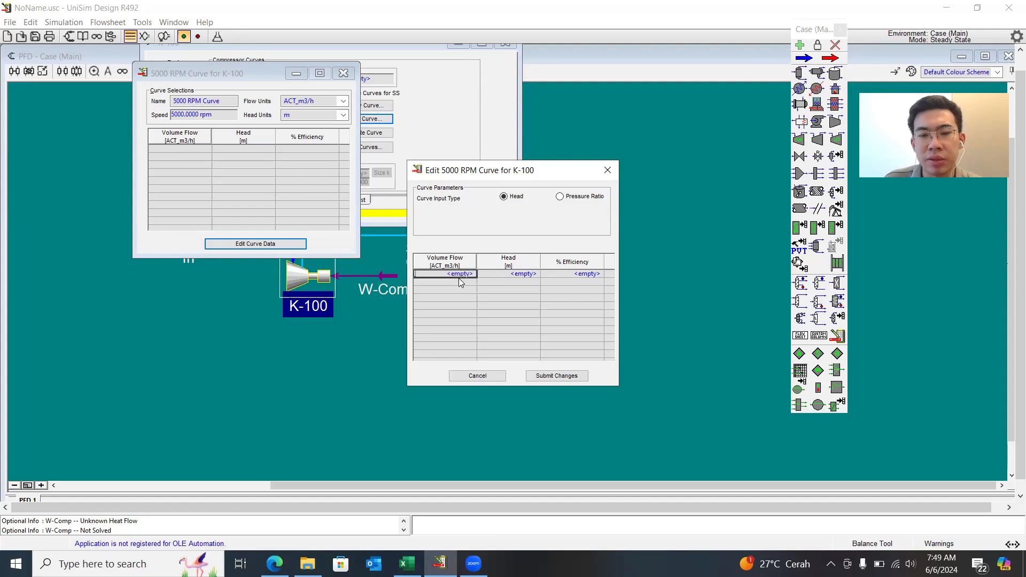
{"action": "key", "text": "ctrl+v"}
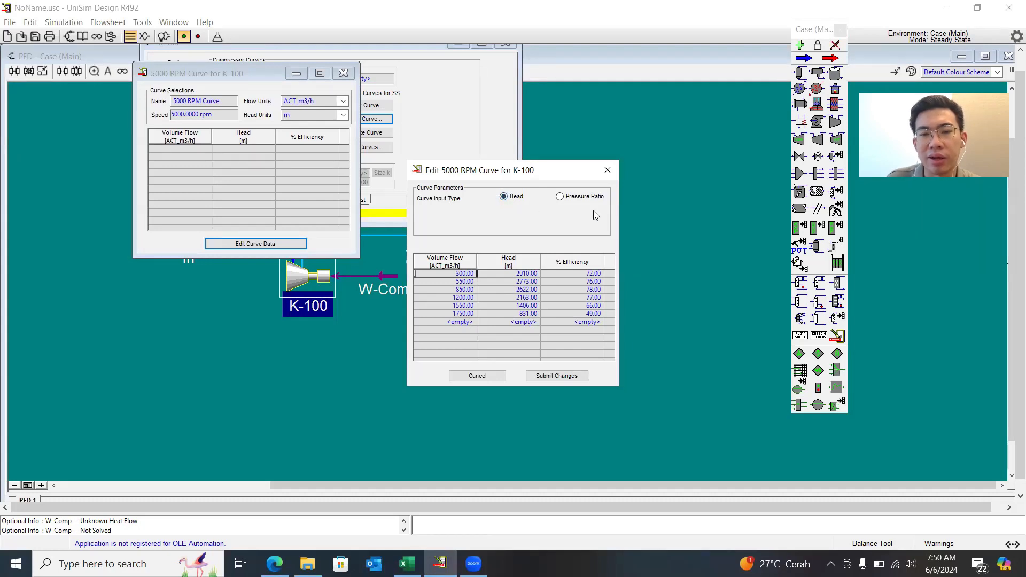
{"action": "left_click", "coordinate": [558, 375]}
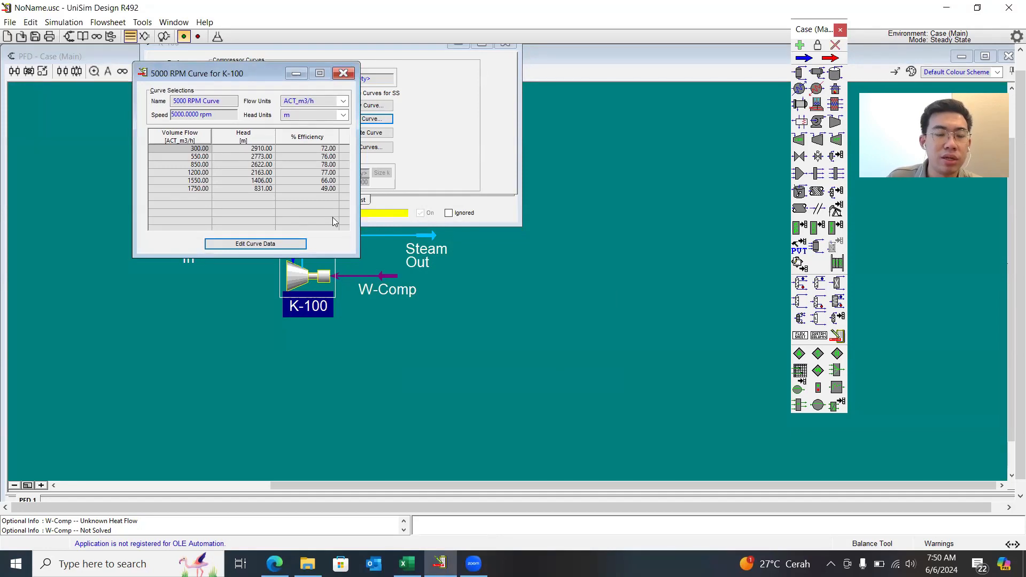
{"action": "left_click", "coordinate": [341, 74]}
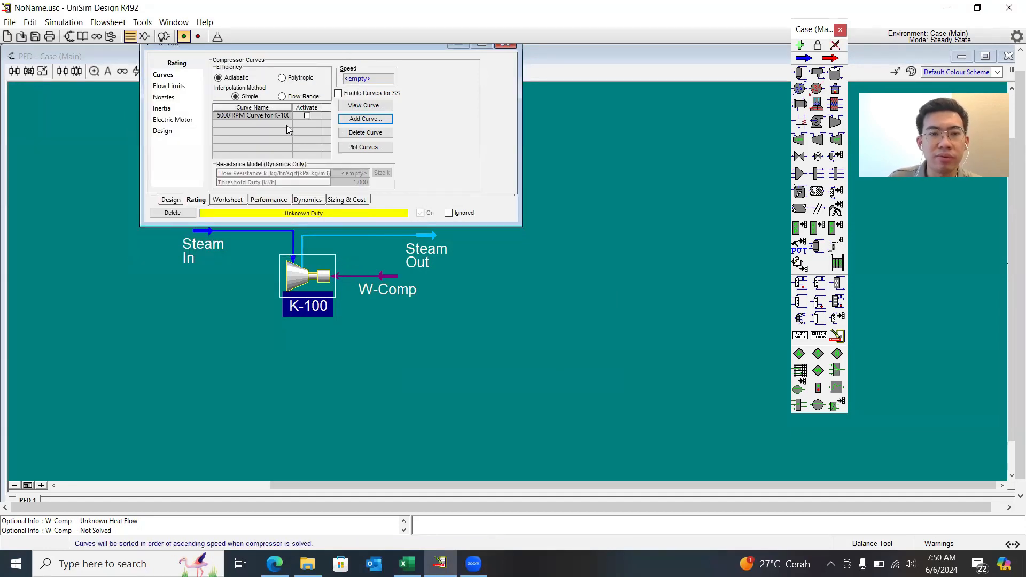
Add a second compressor curve to K-100, name it 7000 RPM Curve and set its speed to 7000 rpm
{"action": "left_click", "coordinate": [366, 118]}
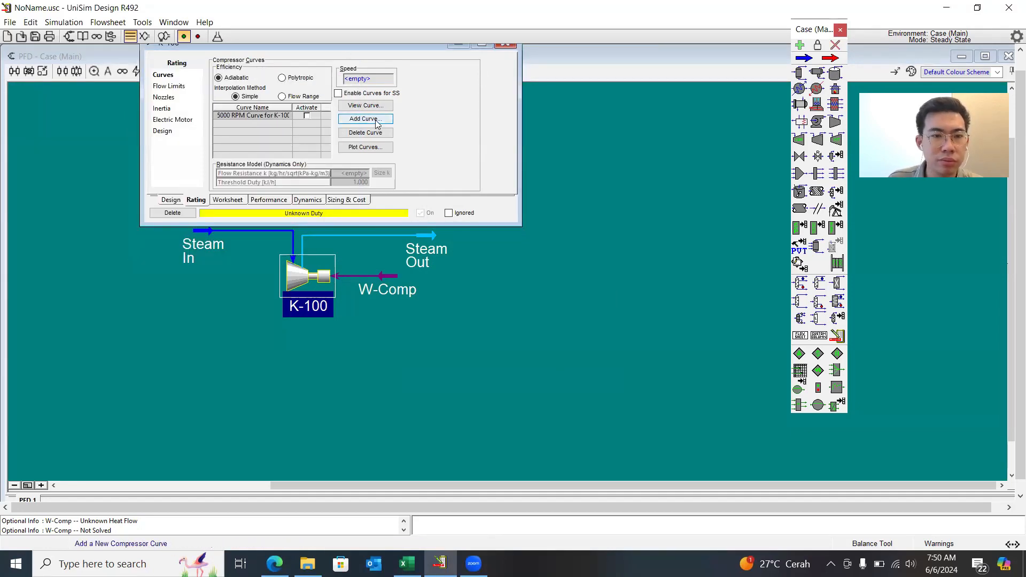
{"action": "left_click", "coordinate": [406, 563]}
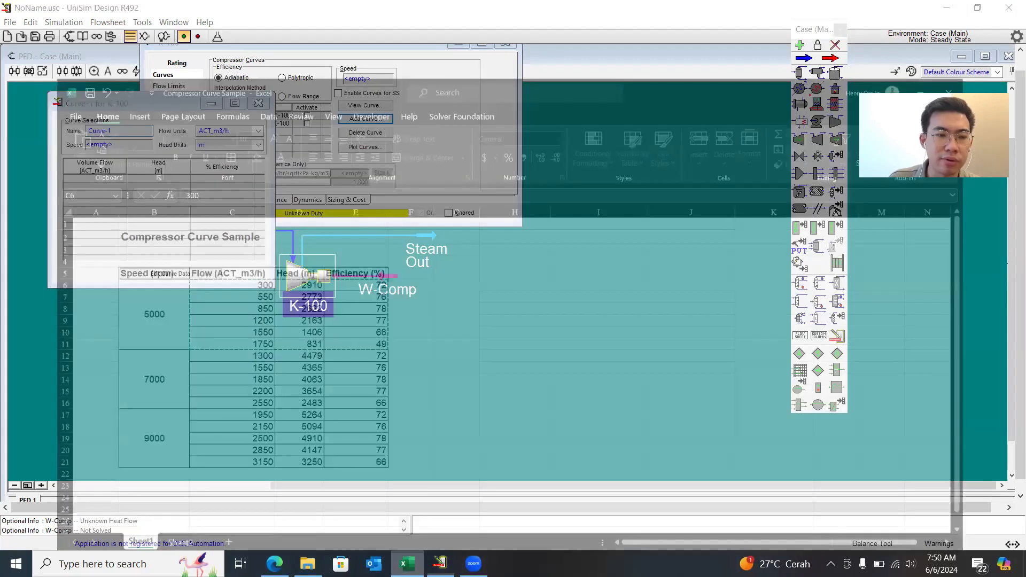
{"action": "type", "text": "7000"}
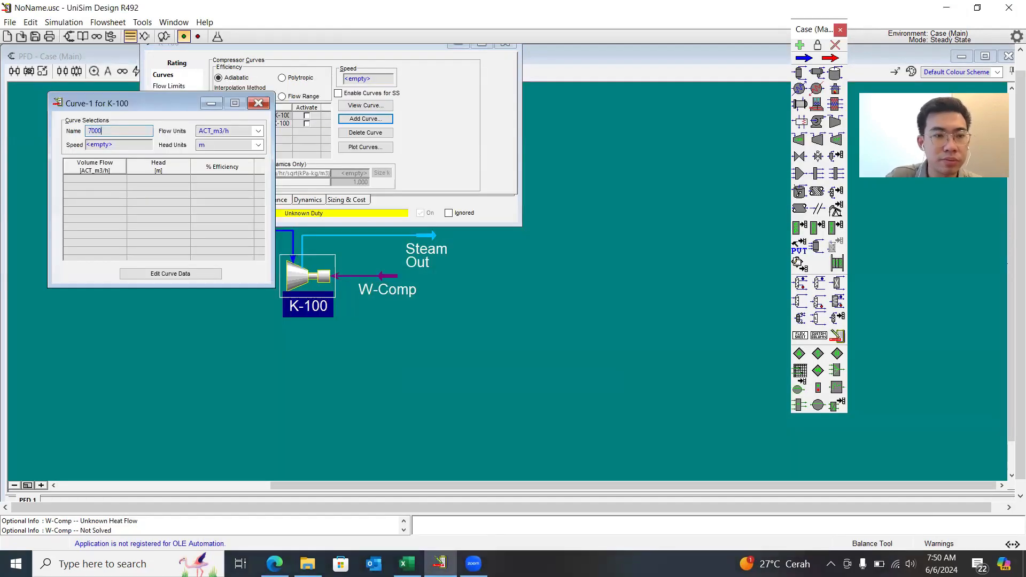
{"action": "left_click", "coordinate": [100, 145]}
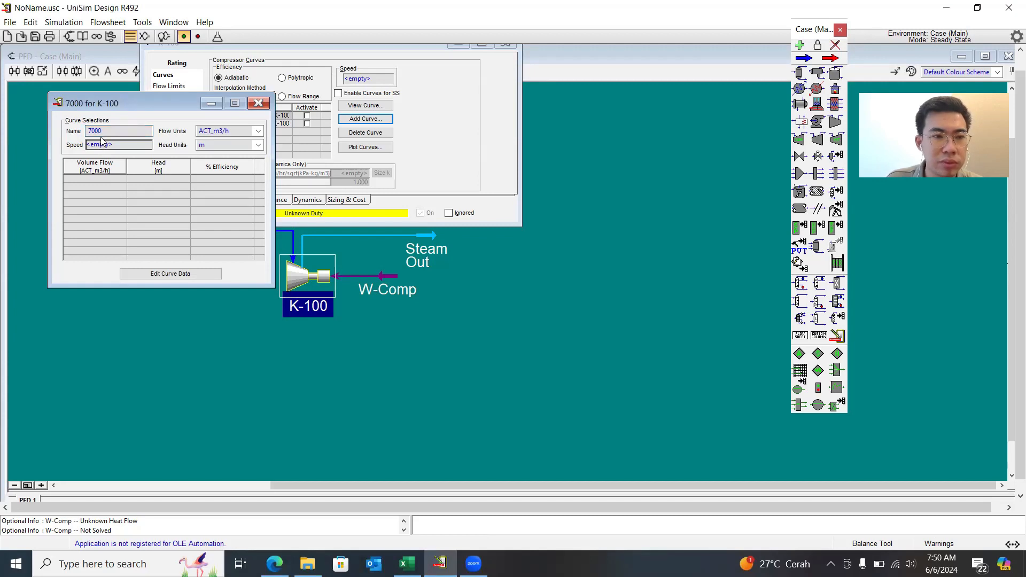
{"action": "type", "text": "7000"}
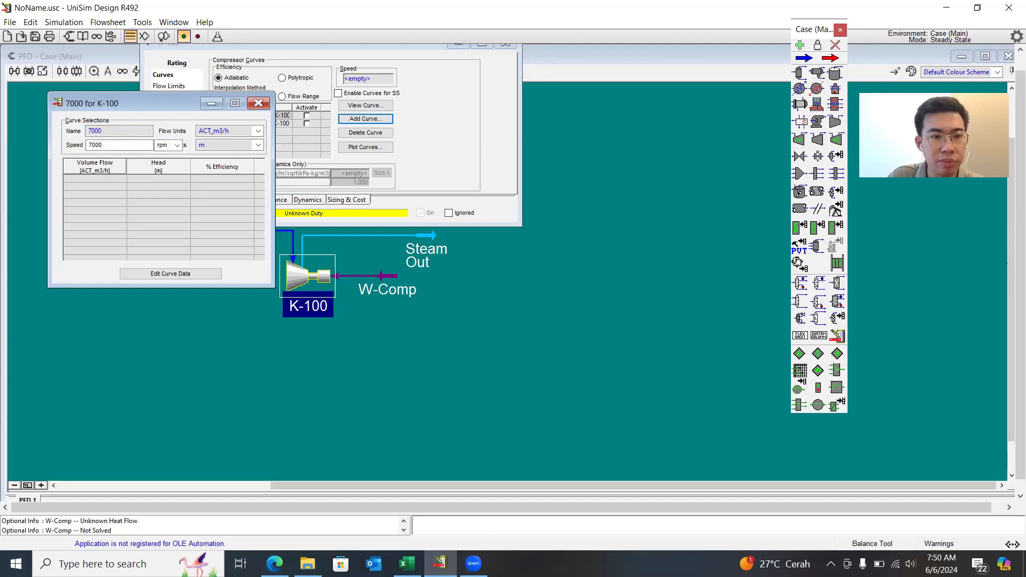
{"action": "key", "text": "Return"}
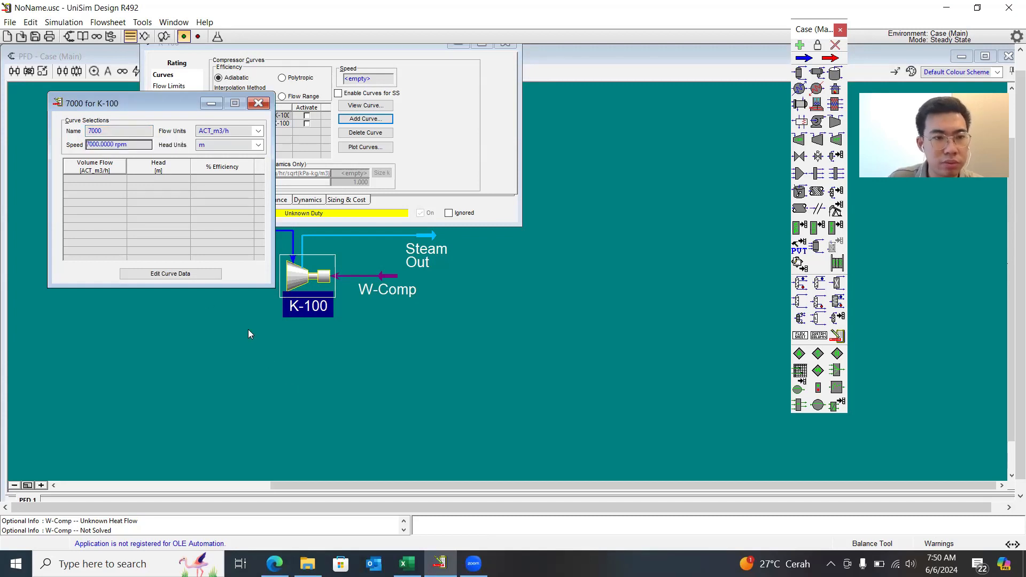
{"action": "left_click", "coordinate": [123, 131]}
{"action": "type", "text": "RPM Curve"}
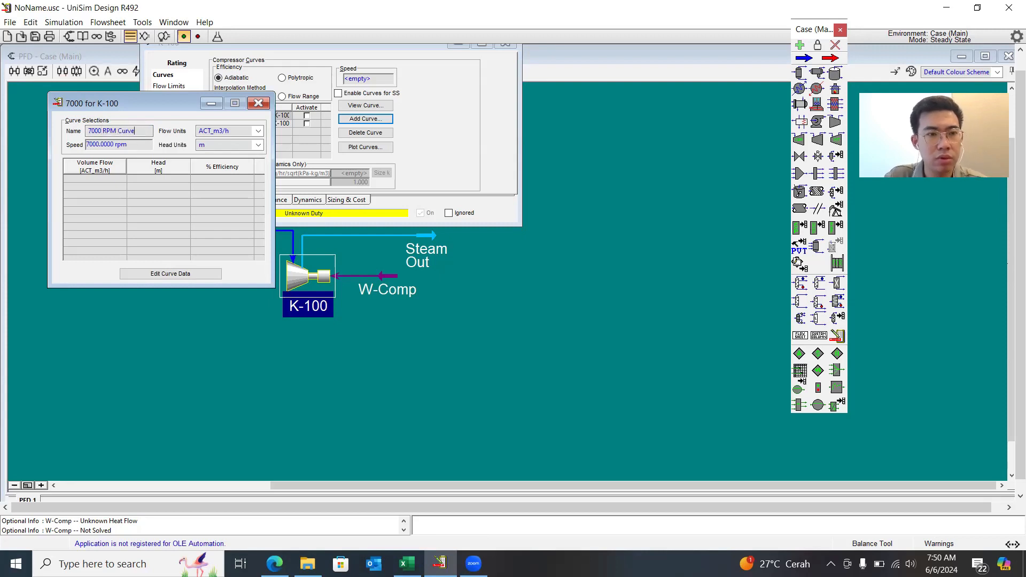
{"action": "key", "text": "Return"}
Transfer the 7000 rpm flow, head and efficiency values (C12:E16) from Excel into the 7000 RPM curve data, submit them and close the curve
{"action": "left_click", "coordinate": [172, 273]}
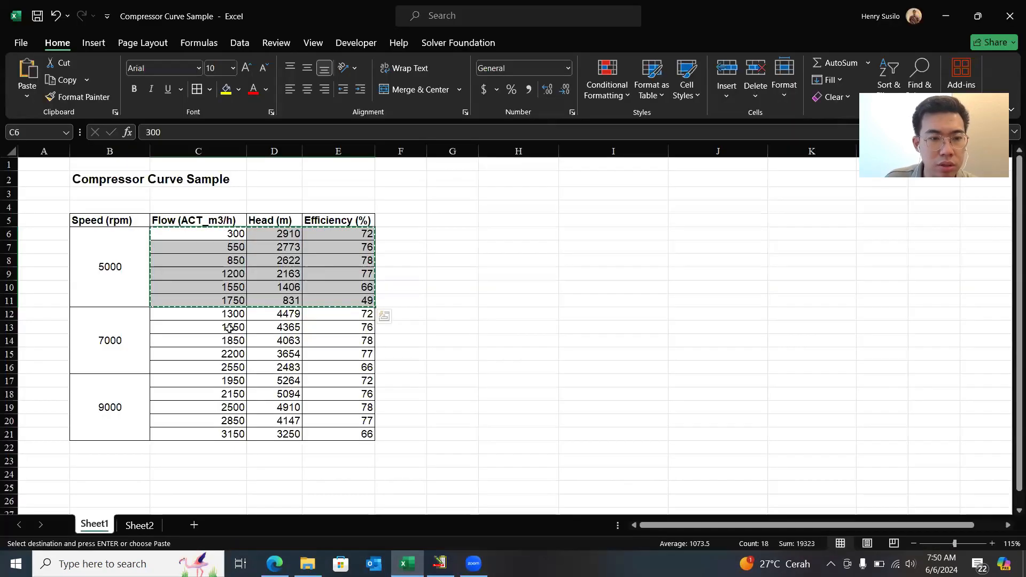
{"action": "left_click_drag", "start_coordinate": [227, 316], "coordinate": [355, 367]}
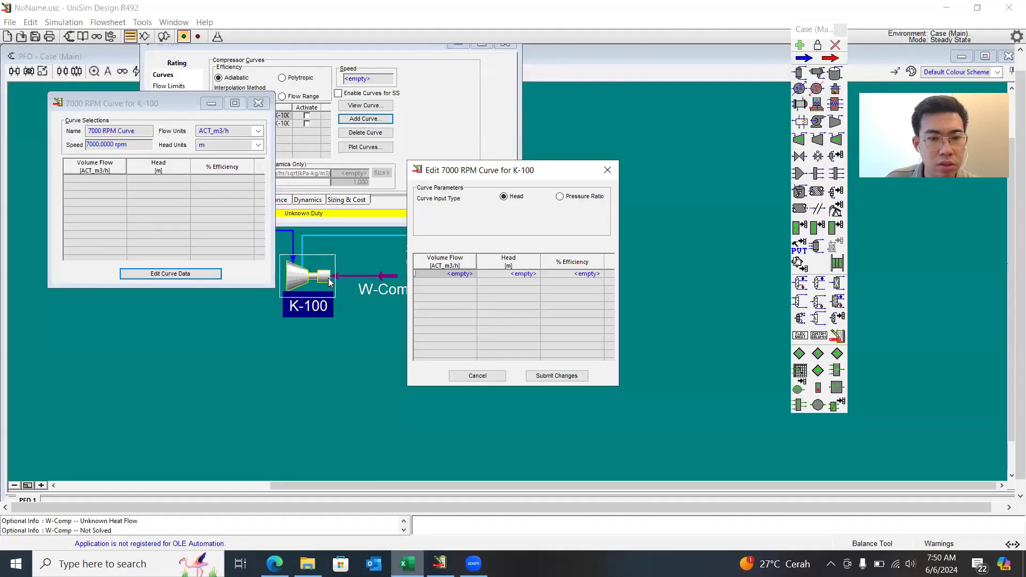
{"action": "left_click", "coordinate": [436, 274]}
{"action": "key", "text": "ctrl+v"}
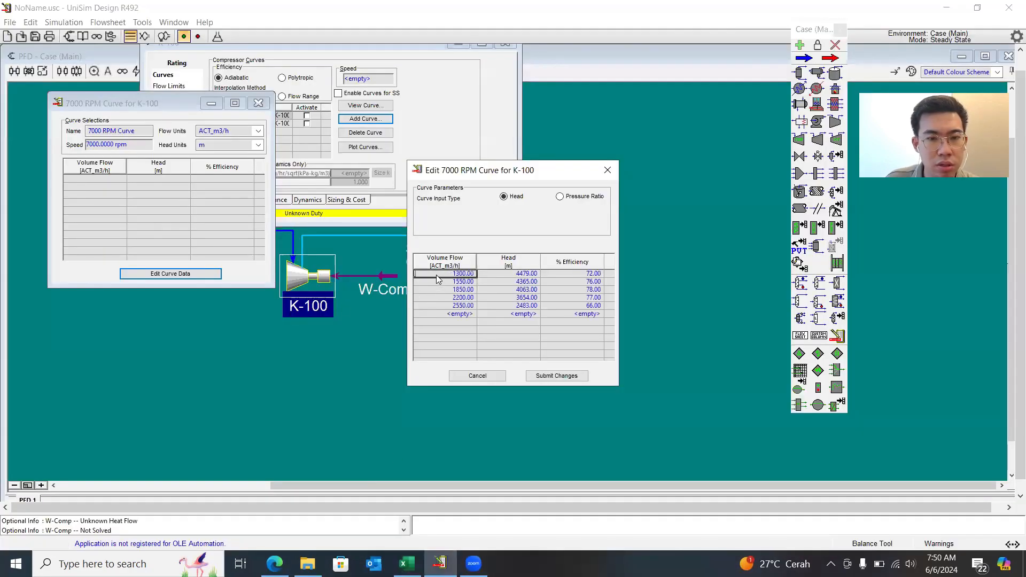
{"action": "left_click", "coordinate": [552, 375]}
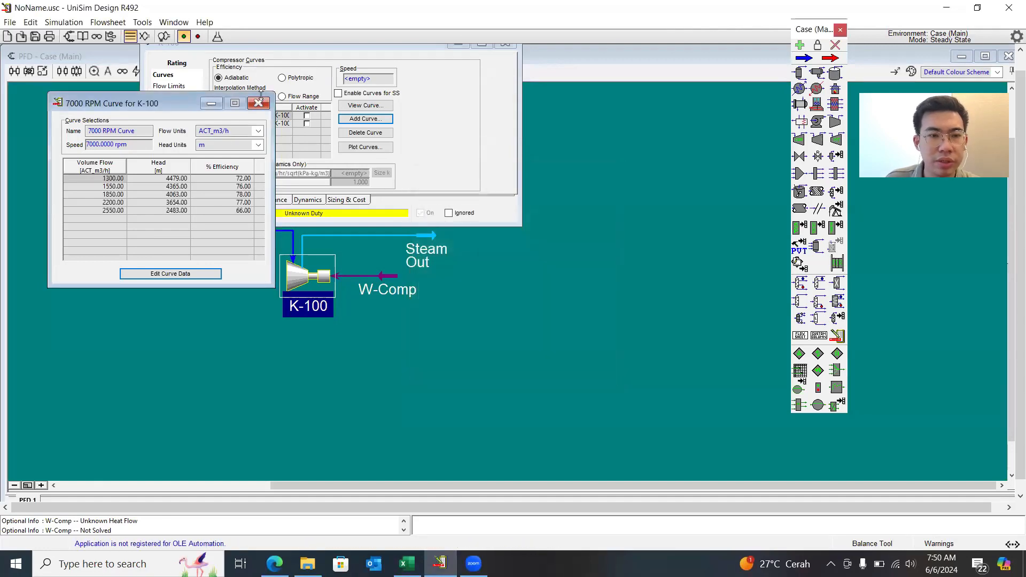
{"action": "left_click", "coordinate": [259, 104]}
Add a third compressor curve to K-100, name it 9000 RPM Curve and set its speed to 9000 rpm
{"action": "left_click", "coordinate": [365, 118]}
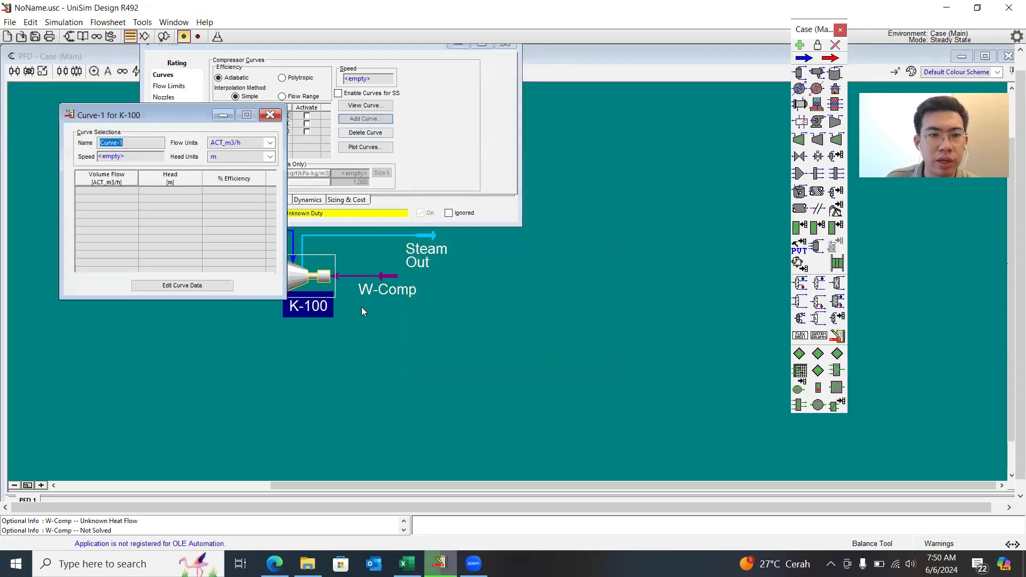
{"action": "left_click", "coordinate": [408, 562]}
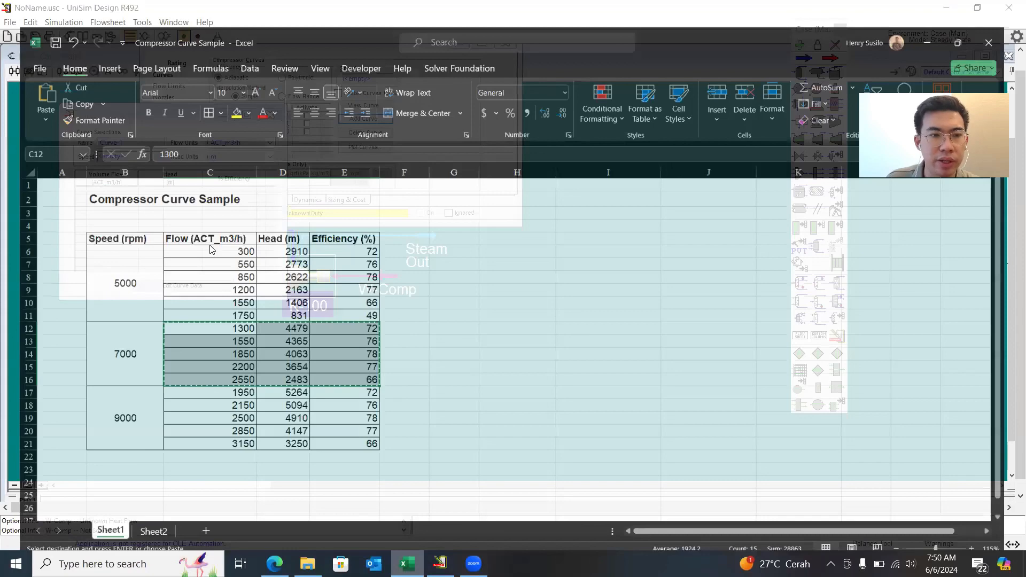
{"action": "key", "text": "alt+Tab"}
{"action": "type", "text": "9000"}
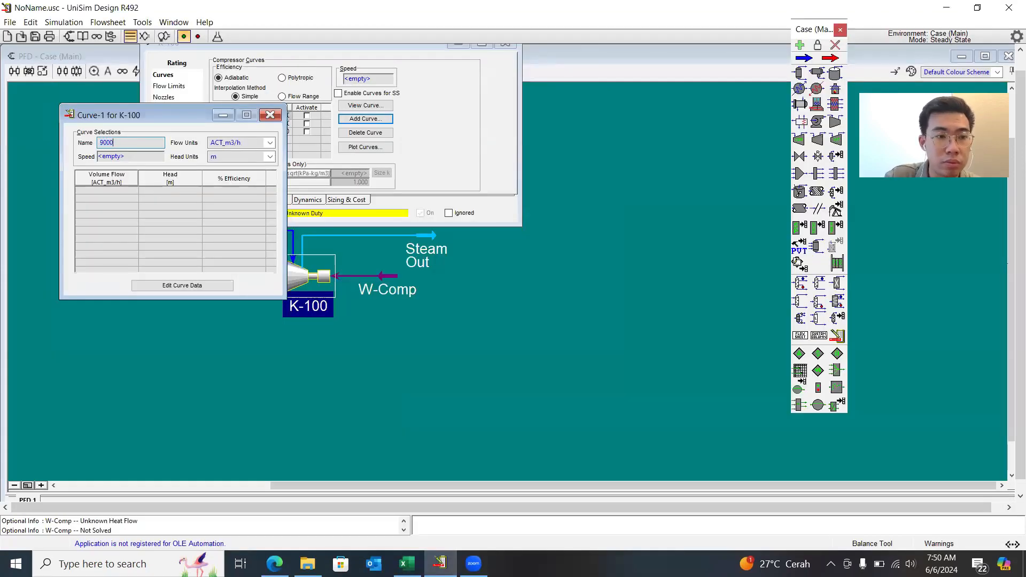
{"action": "type", "text": " RPOM"}
{"action": "type", "text": "M Cur"}
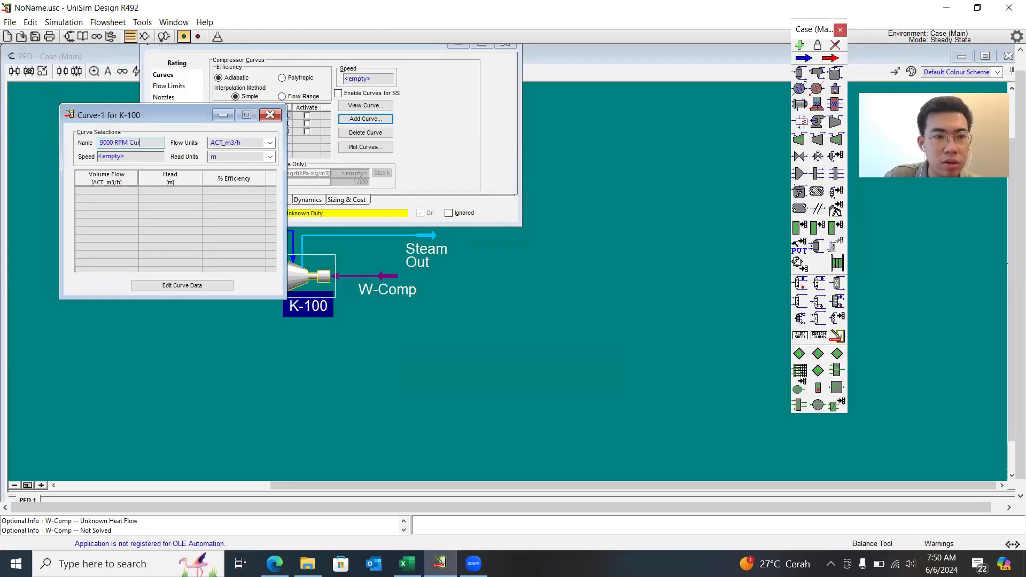
{"action": "type", "text": "e"}
{"action": "key", "text": "BackSpace"}
{"action": "type", "text": "ve"}
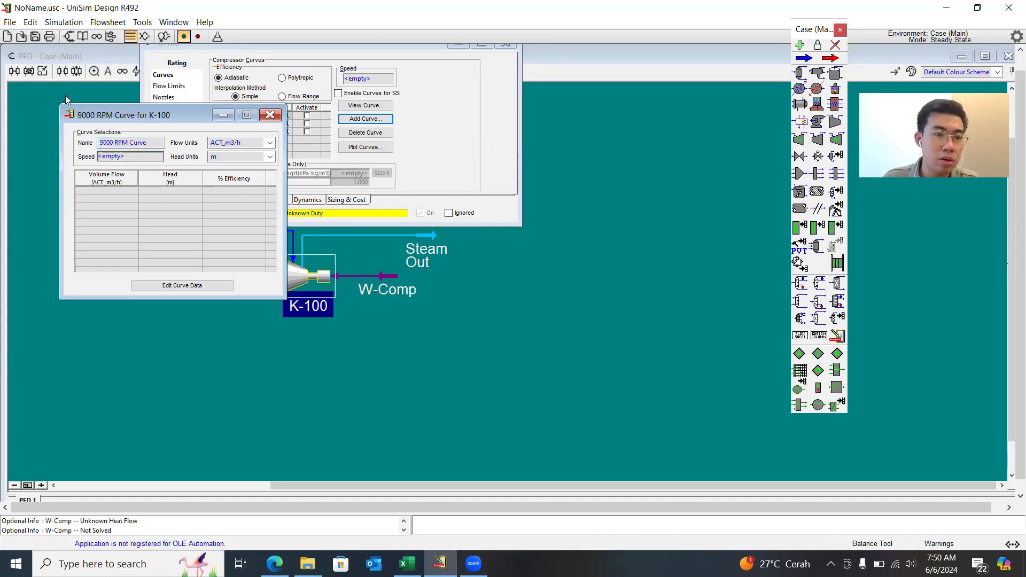
{"action": "key", "text": "Tab"}
{"action": "type", "text": "9000"}
{"action": "key", "text": "Return"}
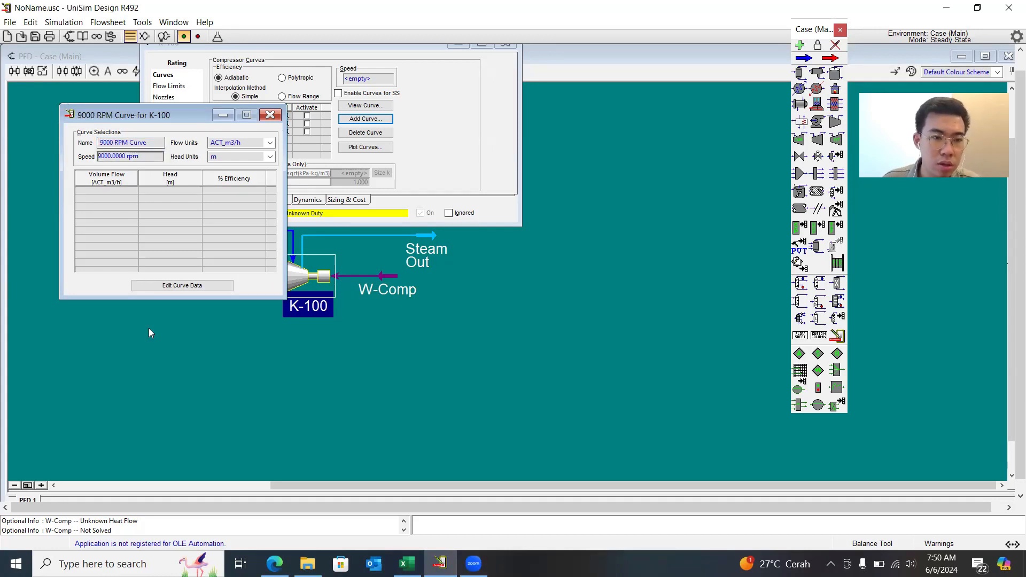
Transfer the 9000 rpm flow, head and efficiency values (C17:E21) from Excel into the 9000 RPM curve data, submit them and close the curve
{"action": "left_click", "coordinate": [182, 286]}
{"action": "left_click", "coordinate": [407, 564]}
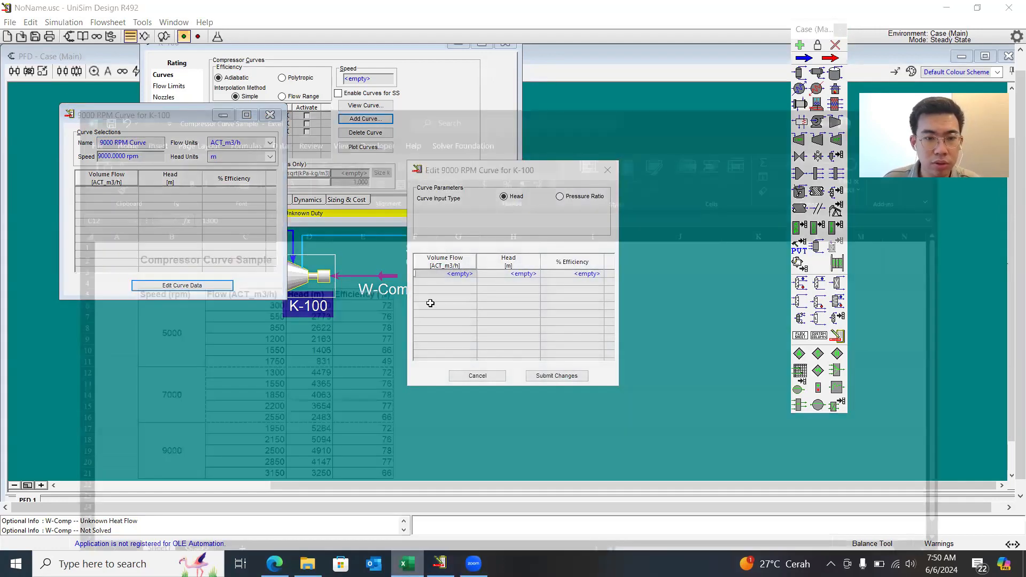
{"action": "left_click_drag", "start_coordinate": [198, 381], "coordinate": [319, 435]}
{"action": "key", "text": "ctrl+c"}
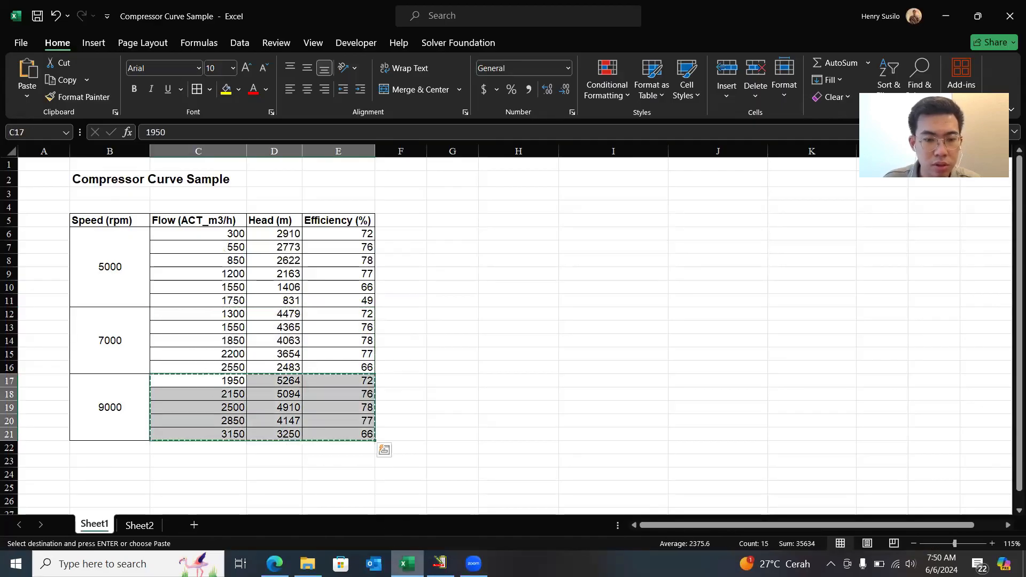
{"action": "key", "text": "alt+Tab"}
{"action": "key", "text": "ctrl+v"}
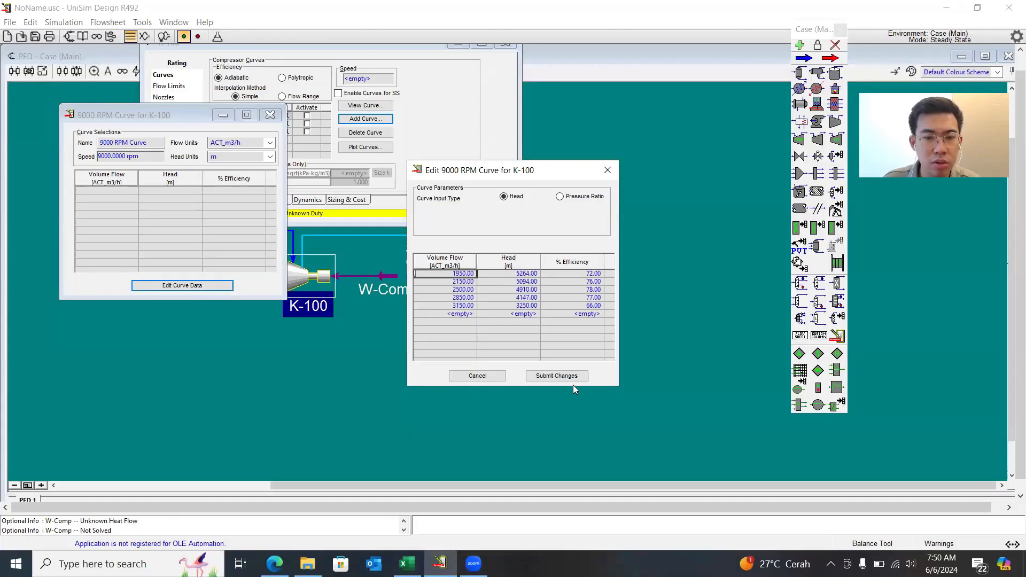
{"action": "left_click", "coordinate": [558, 375]}
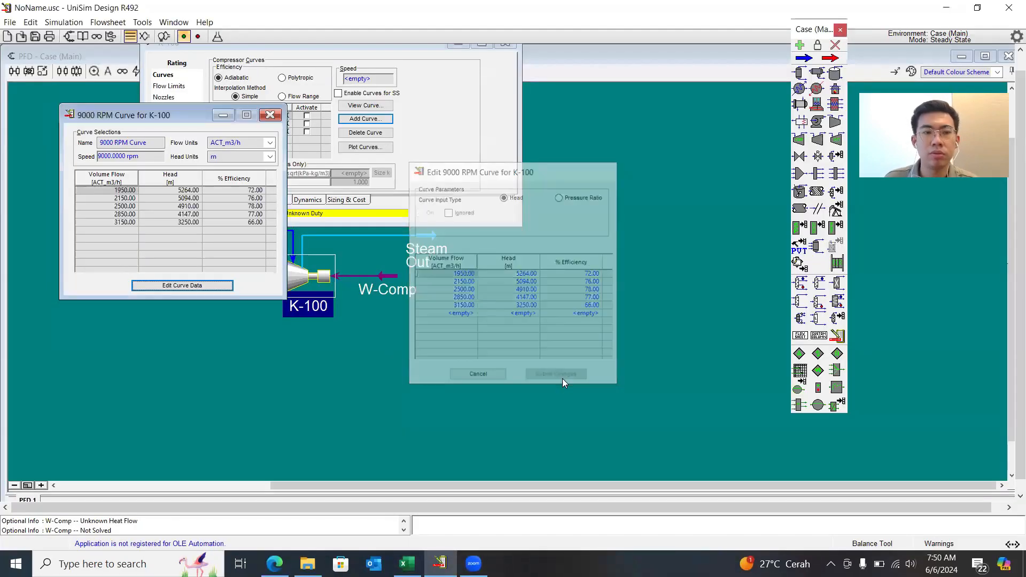
{"action": "left_click", "coordinate": [270, 115]}
Activate the 5000, 7000 and 9000 RPM curves of K-100 and enable curves for steady state
{"action": "left_click", "coordinate": [307, 115]}
{"action": "left_click", "coordinate": [307, 132]}
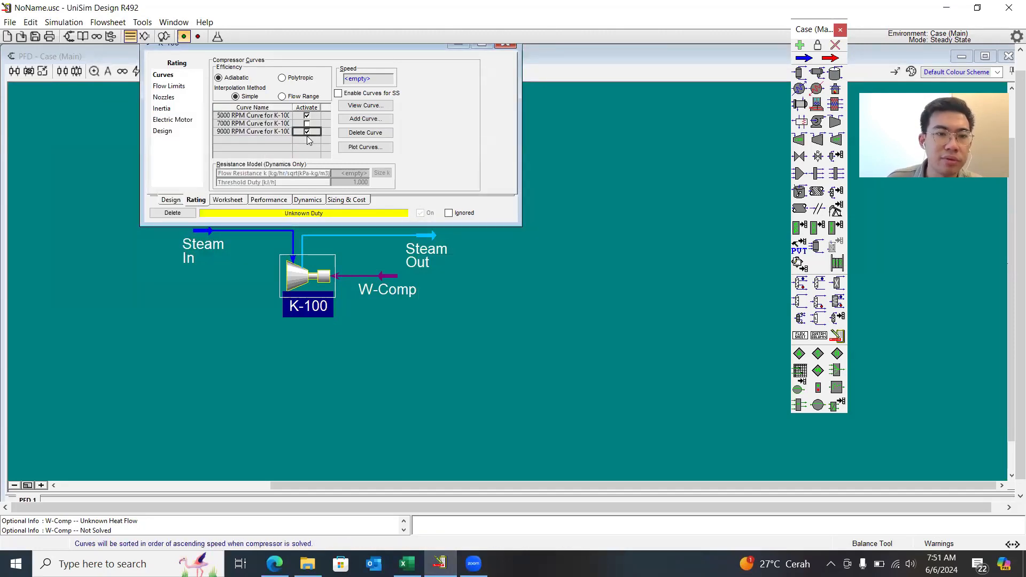
{"action": "left_click", "coordinate": [307, 123]}
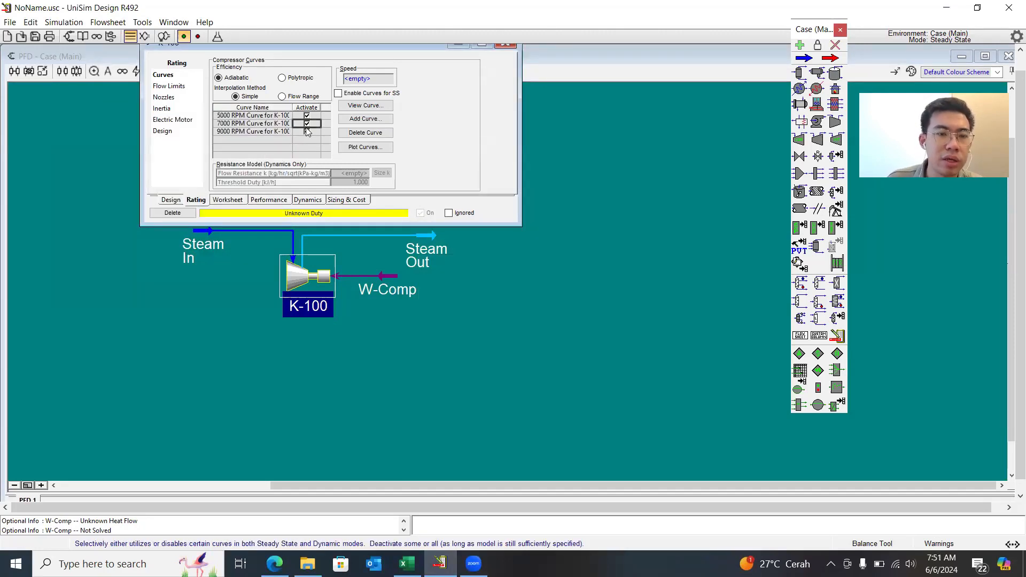
{"action": "left_click", "coordinate": [339, 94]}
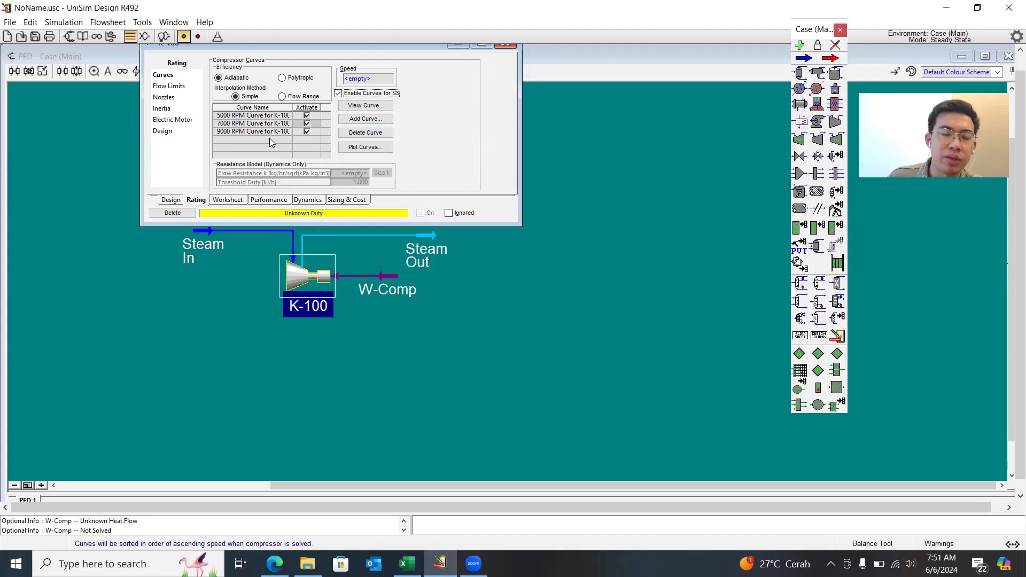
Set the operating speed of compressor K-100 to 5000 rpm and close its property window
{"action": "left_click_drag", "start_coordinate": [290, 50], "coordinate": [311, 151]}
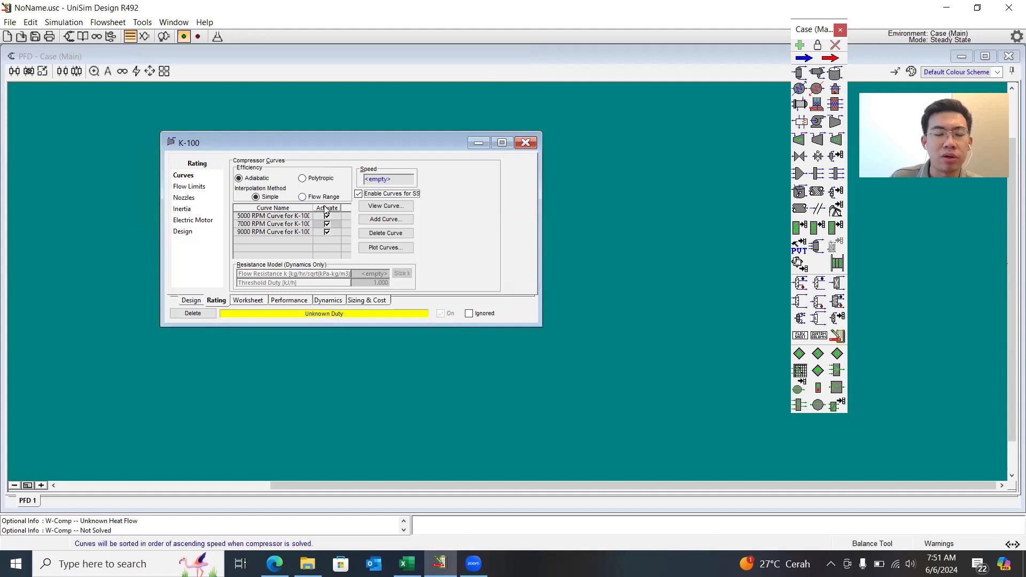
{"action": "left_click", "coordinate": [396, 181]}
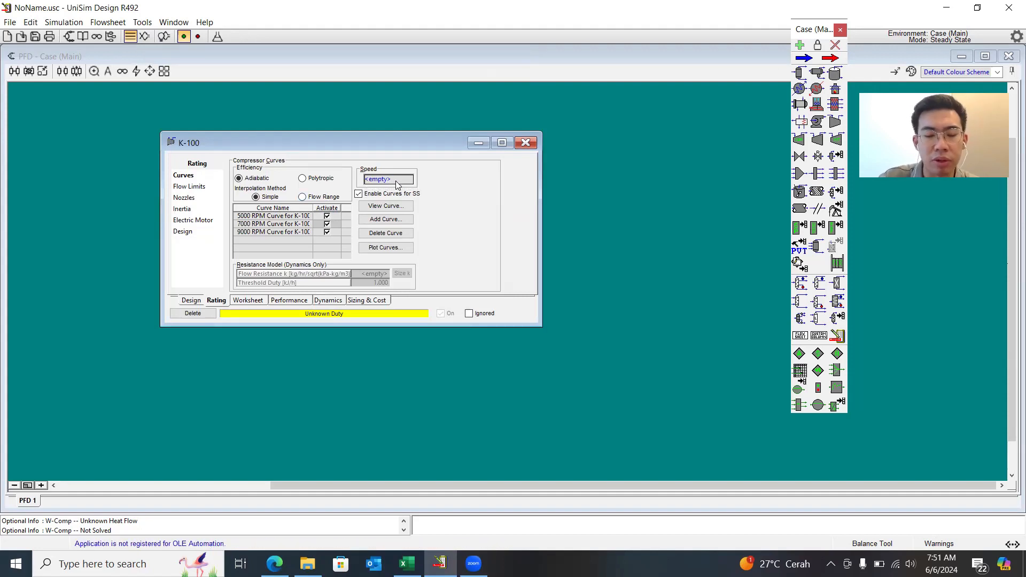
{"action": "type", "text": "5000"}
{"action": "key", "text": "Return"}
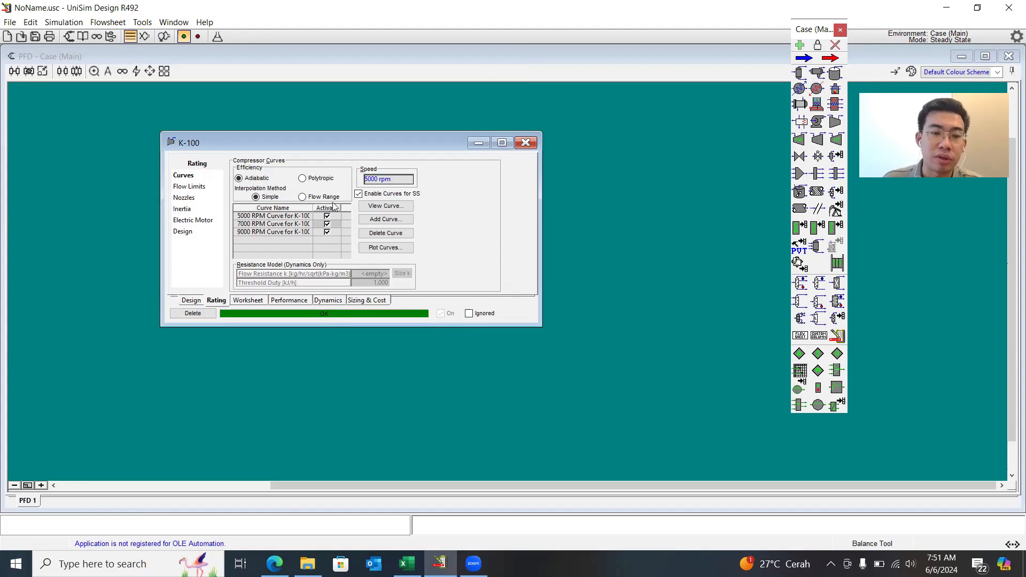
{"action": "left_click", "coordinate": [525, 143]}
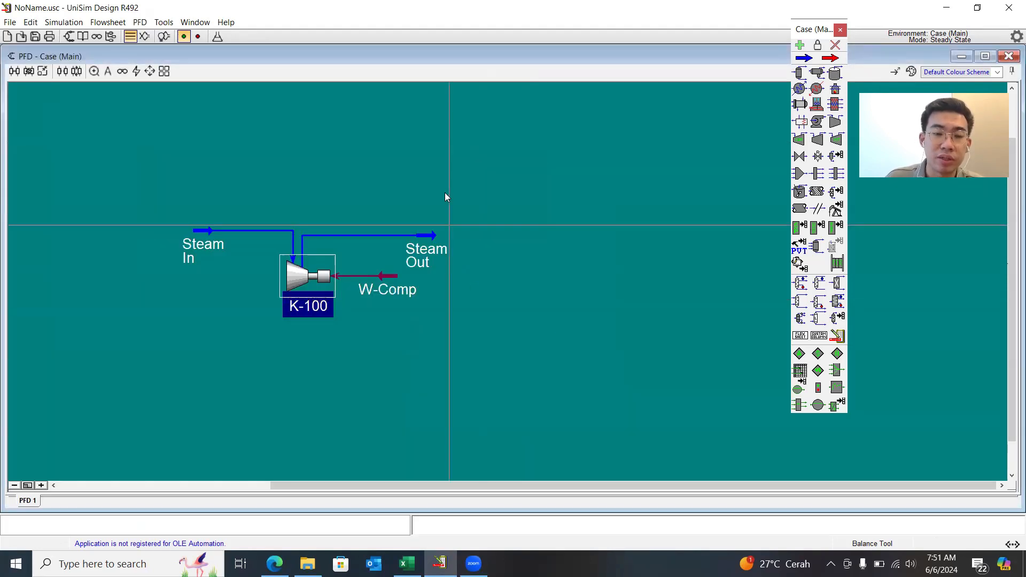
Show the property table of the Steam Out stream and place it on free space beside the flowsheet
{"action": "left_click", "coordinate": [427, 249]}
{"action": "right_click", "coordinate": [427, 248]}
{"action": "left_click", "coordinate": [422, 415]}
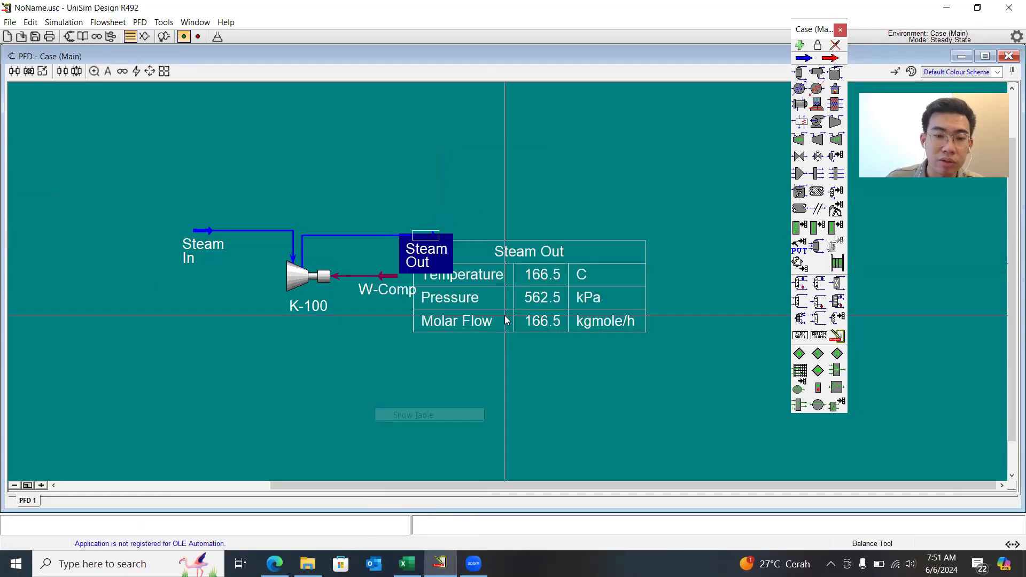
{"action": "left_click_drag", "start_coordinate": [409, 320], "coordinate": [465, 270]}
Remove Temperature and Molar Flow from the Steam Out table, keeping only Pressure, and close the table's settings
{"action": "double_click", "coordinate": [465, 270]}
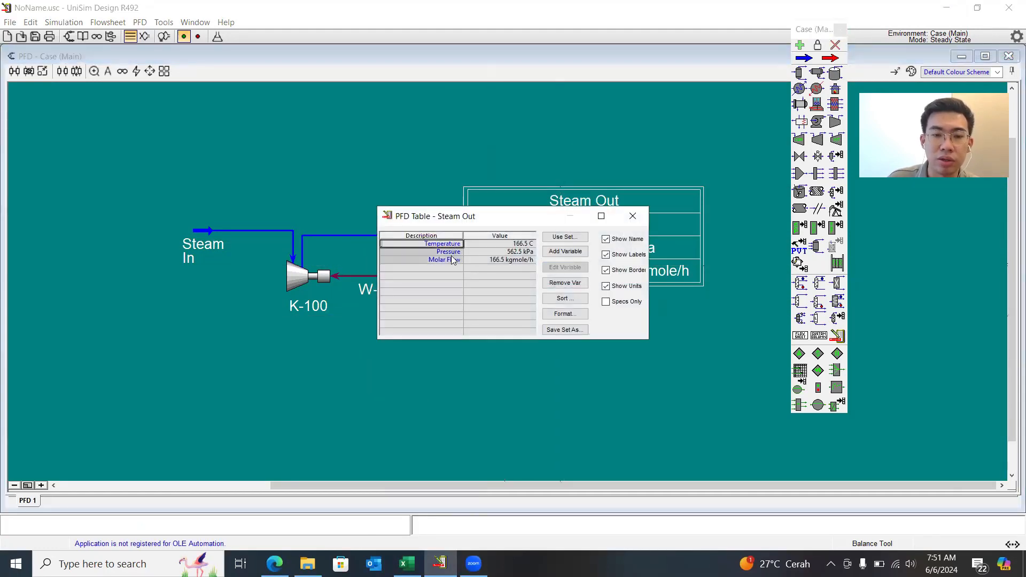
{"action": "left_click", "coordinate": [444, 260]}
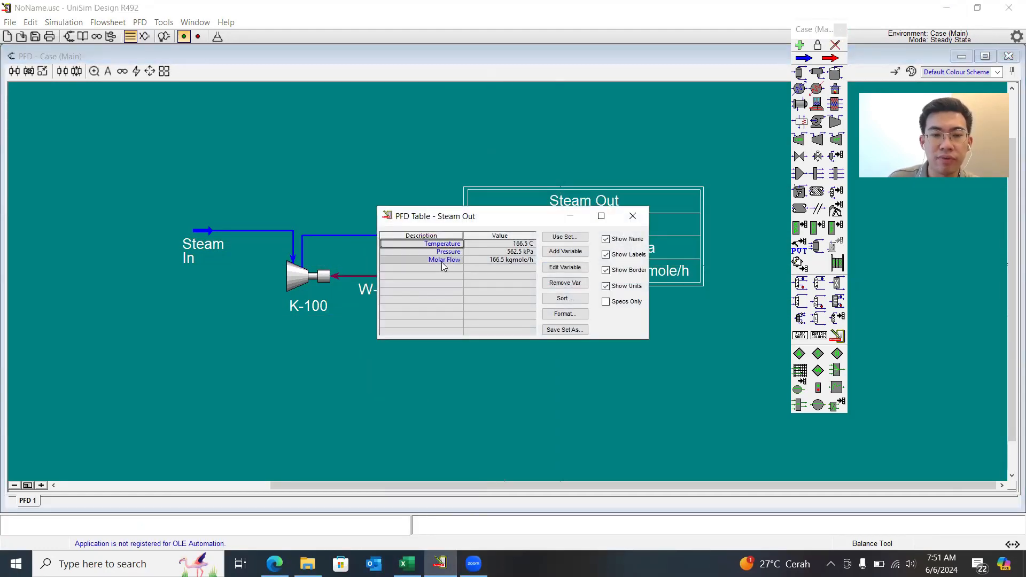
{"action": "left_click", "coordinate": [572, 281]}
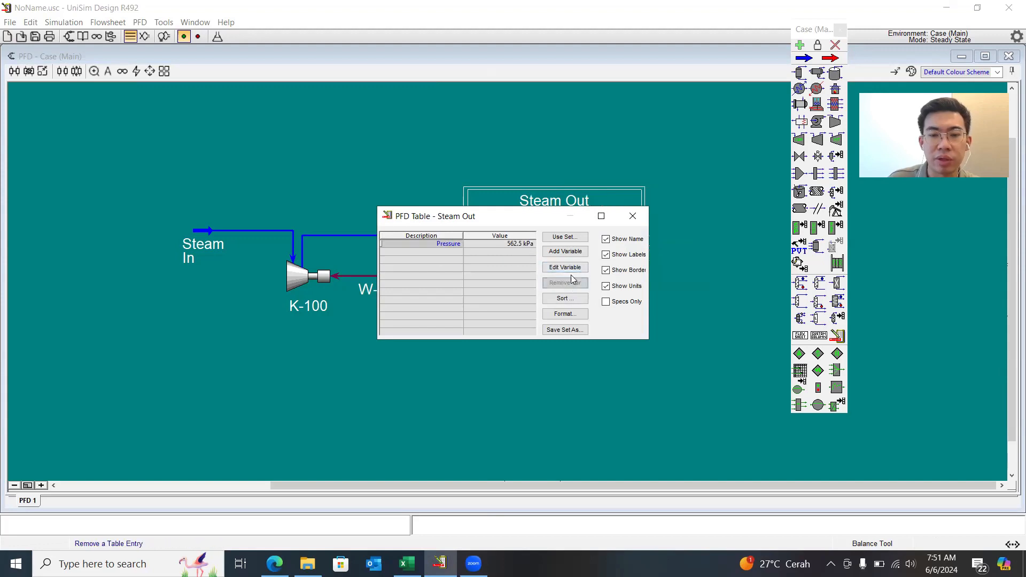
{"action": "left_click", "coordinate": [632, 216]}
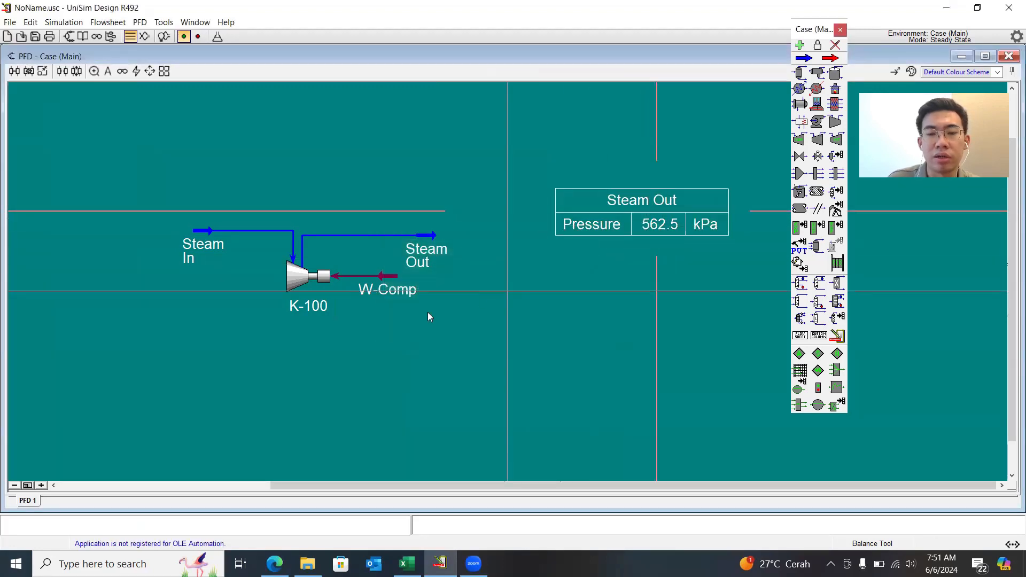
Reopen K-100 with the Steam Out table left in view and set the Steam In mass flow to 4000 kg/h in its worksheet
{"action": "scroll", "coordinate": [470, 315], "scroll_direction": "down", "scroll_amount": 1}
{"action": "scroll", "coordinate": [468, 319], "scroll_direction": "up", "scroll_amount": 1}
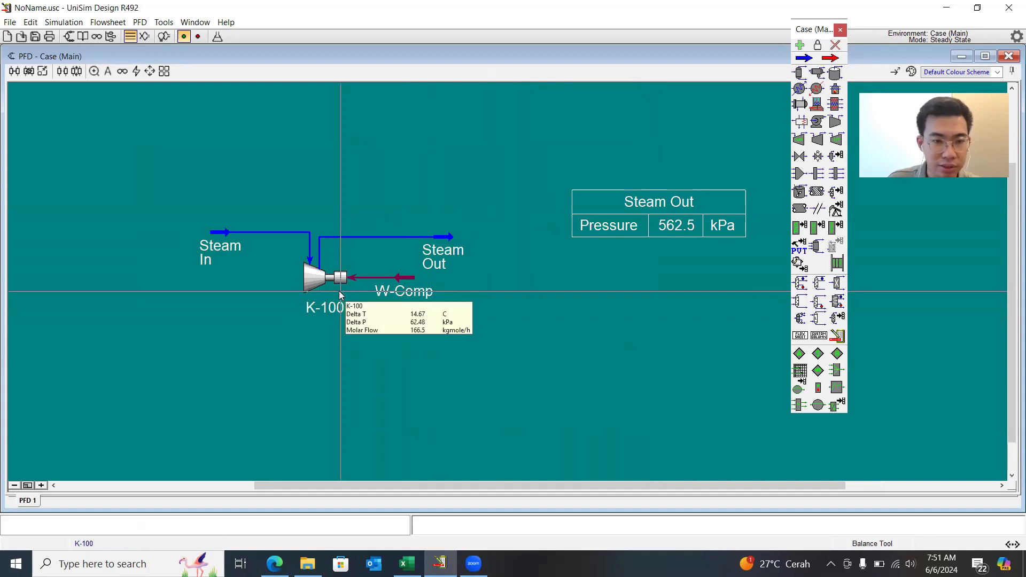
{"action": "left_click", "coordinate": [312, 283]}
{"action": "double_click", "coordinate": [312, 284]}
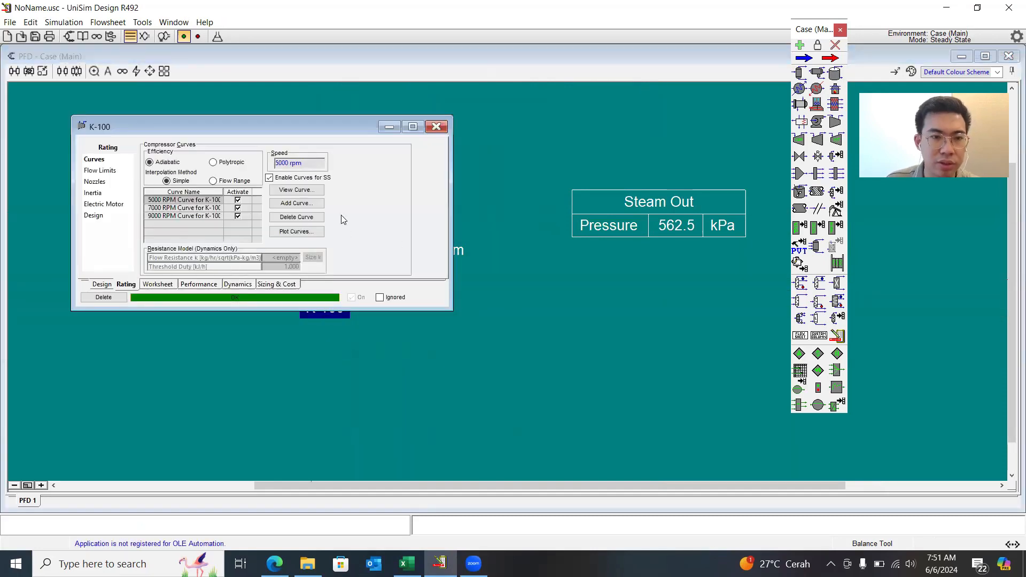
{"action": "left_click_drag", "start_coordinate": [136, 121], "coordinate": [71, 234]}
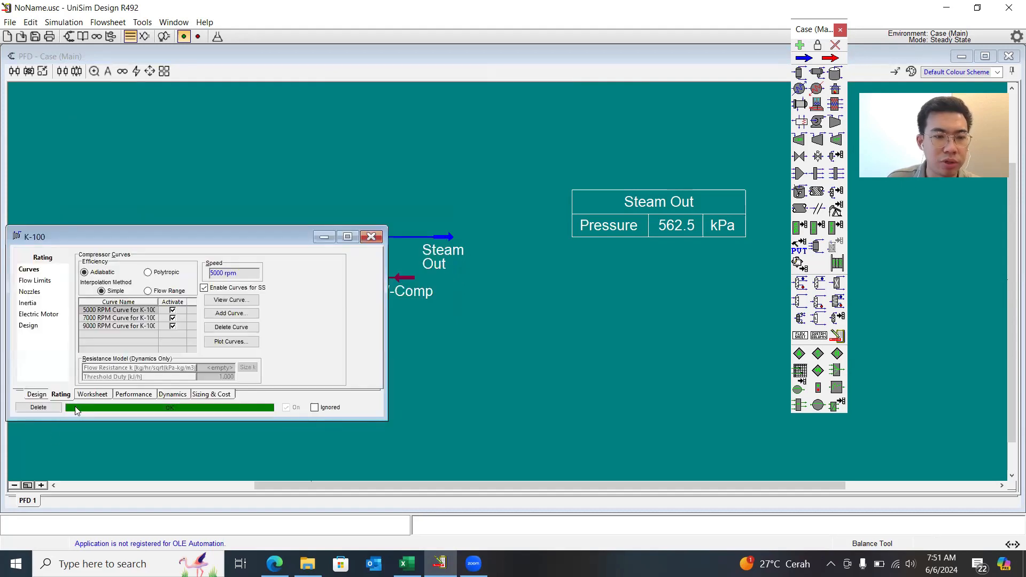
{"action": "left_click", "coordinate": [85, 394]}
{"action": "left_click", "coordinate": [194, 297]}
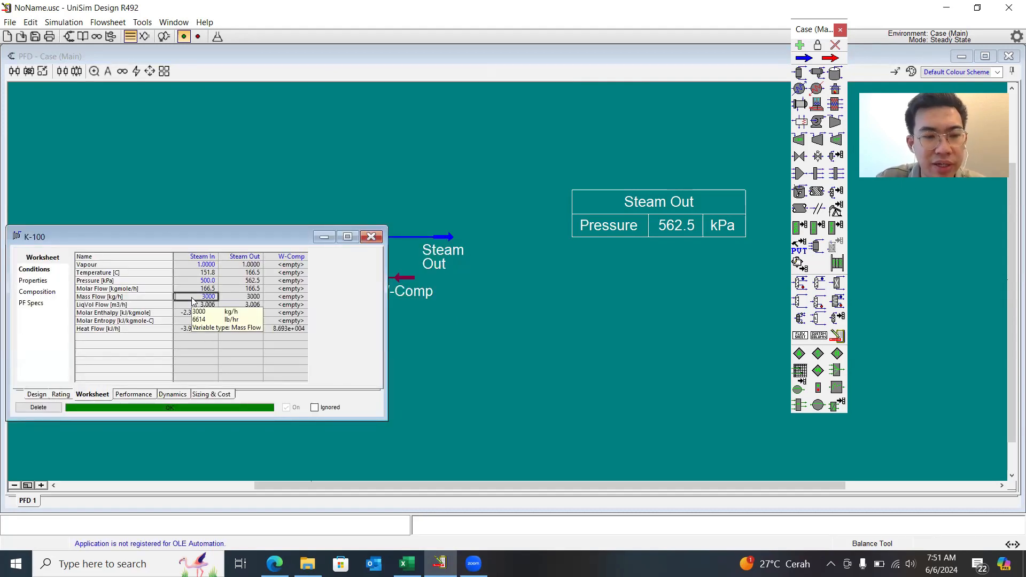
{"action": "type", "text": "4000"}
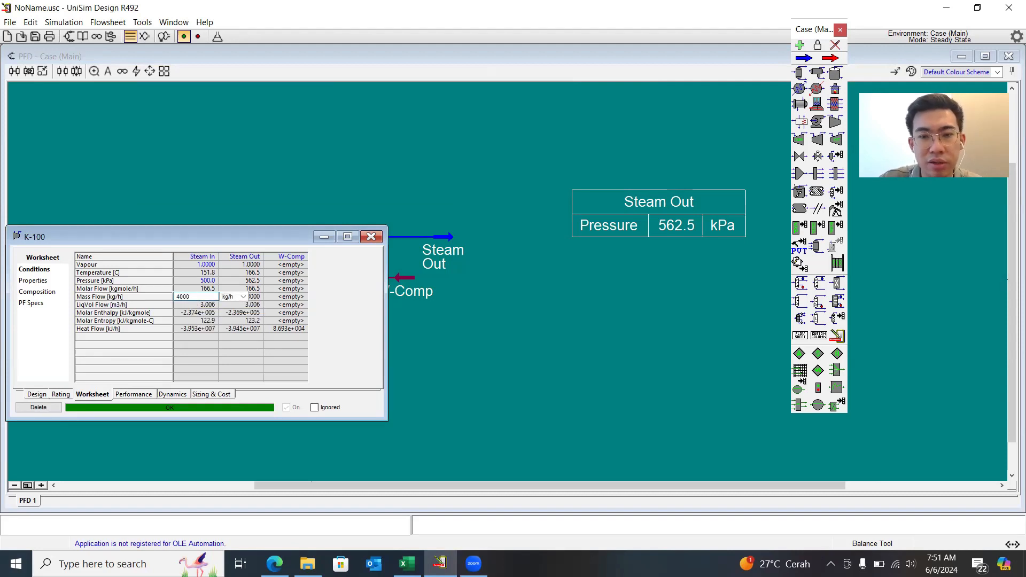
{"action": "key", "text": "Return"}
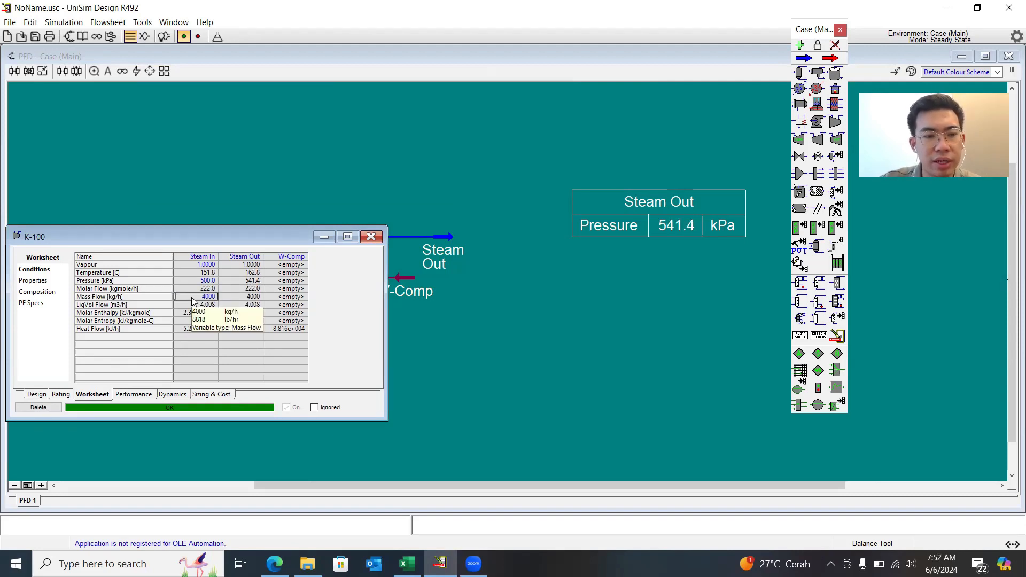
Try Steam In mass flows of 6000, 5000, 3000 and 4000 kg/h in turn to compare the outlet pressure
{"action": "key", "text": "BackSpace"}
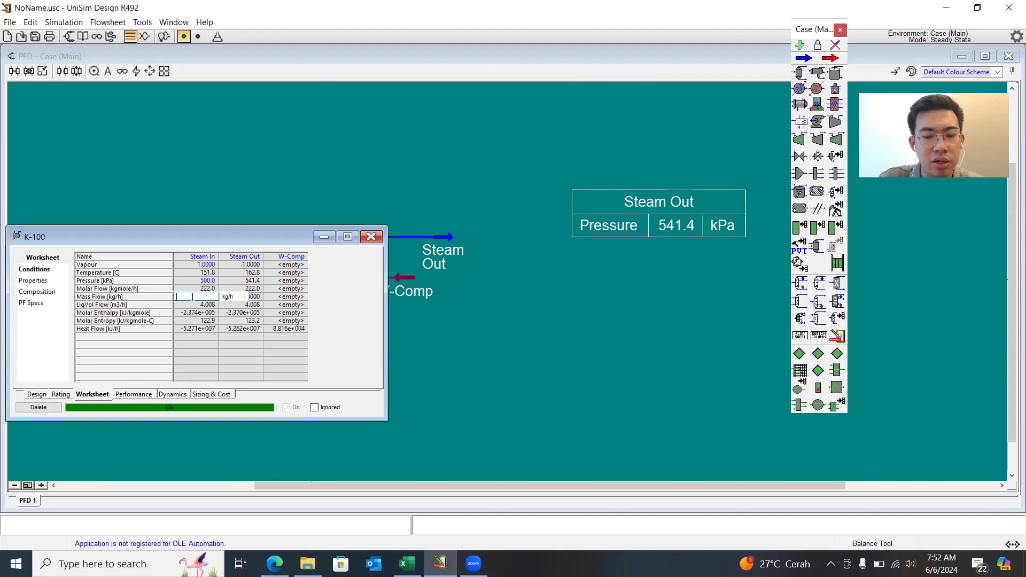
{"action": "type", "text": "6000"}
{"action": "key", "text": "Return"}
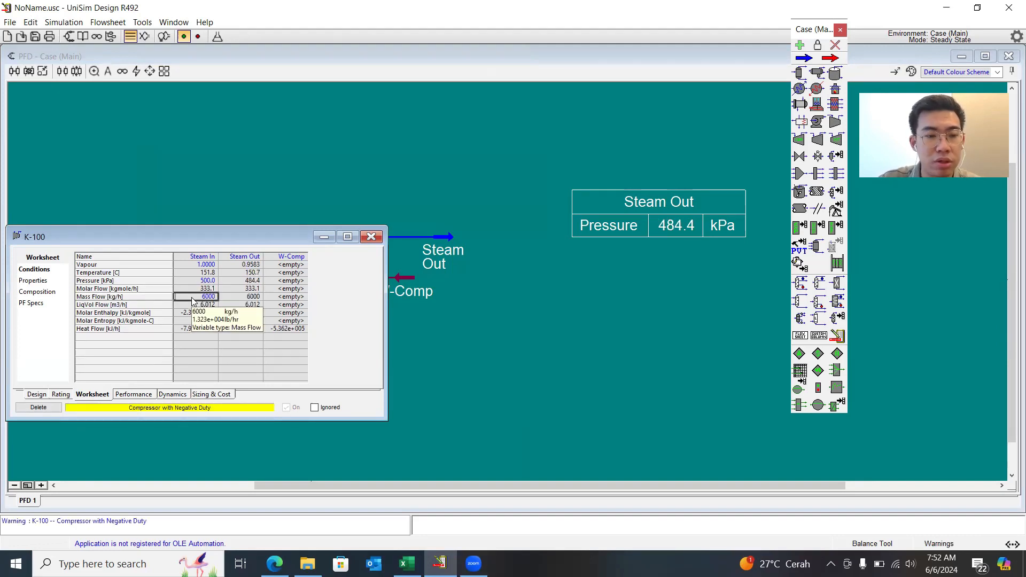
{"action": "type", "text": "5000"}
{"action": "key", "text": "Return"}
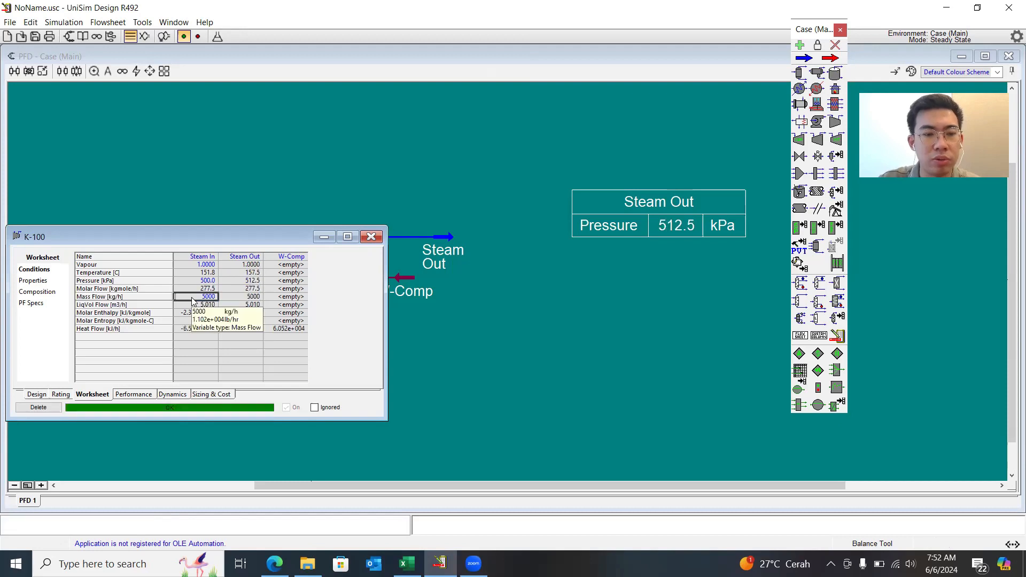
{"action": "type", "text": "30"}
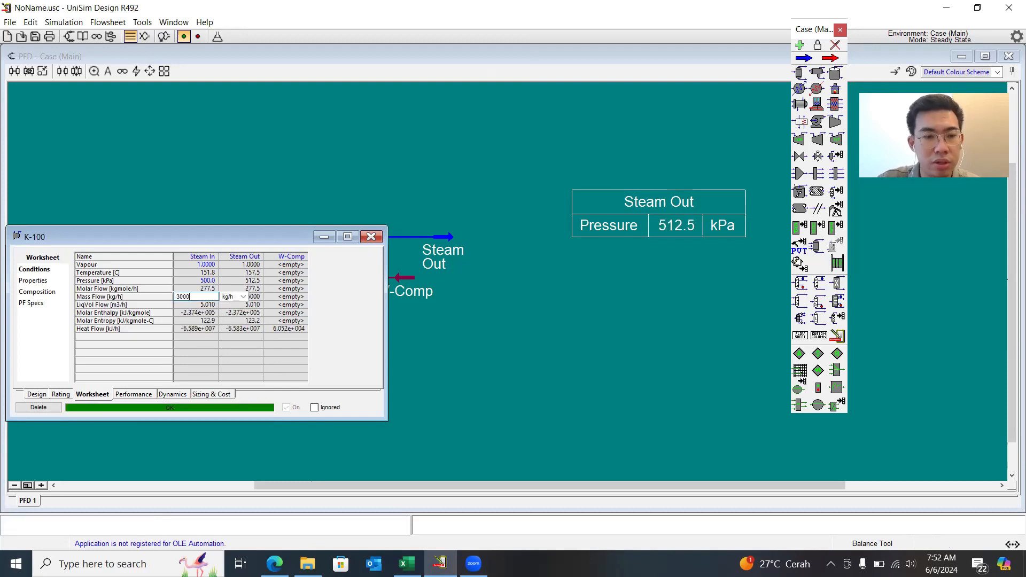
{"action": "key", "text": "Return"}
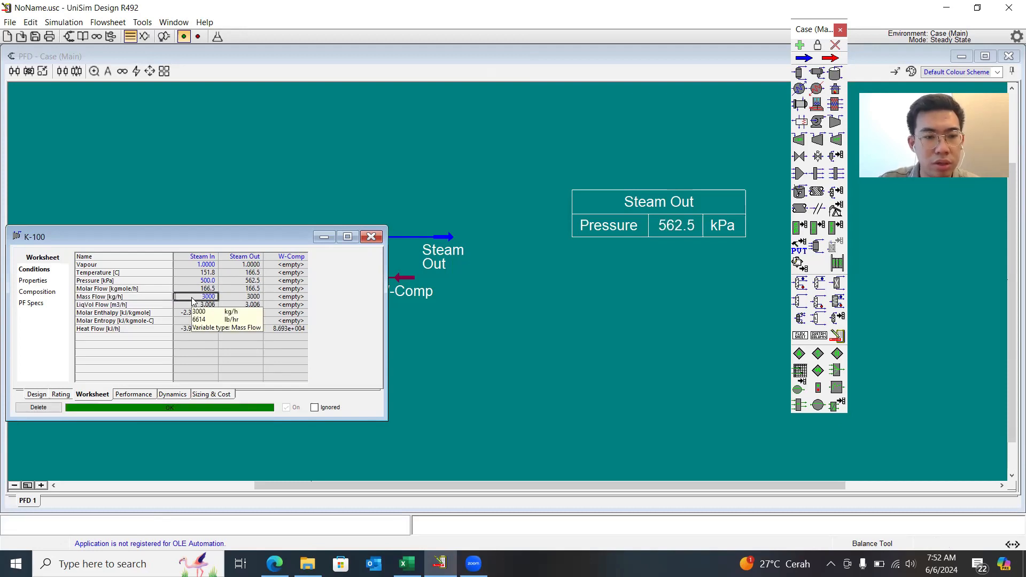
{"action": "type", "text": "400"}
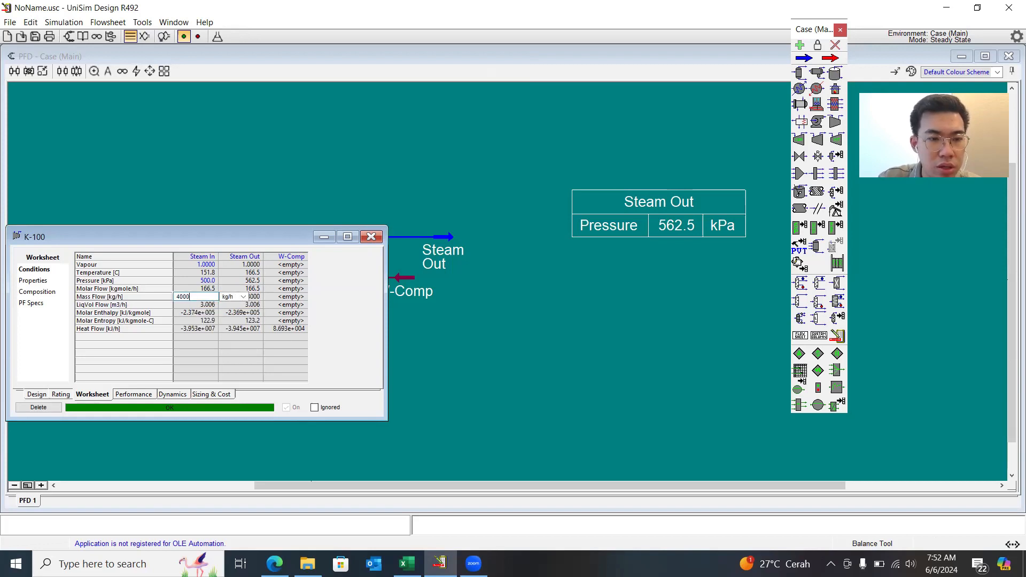
{"action": "type", "text": "0"}
{"action": "key", "text": "Return"}
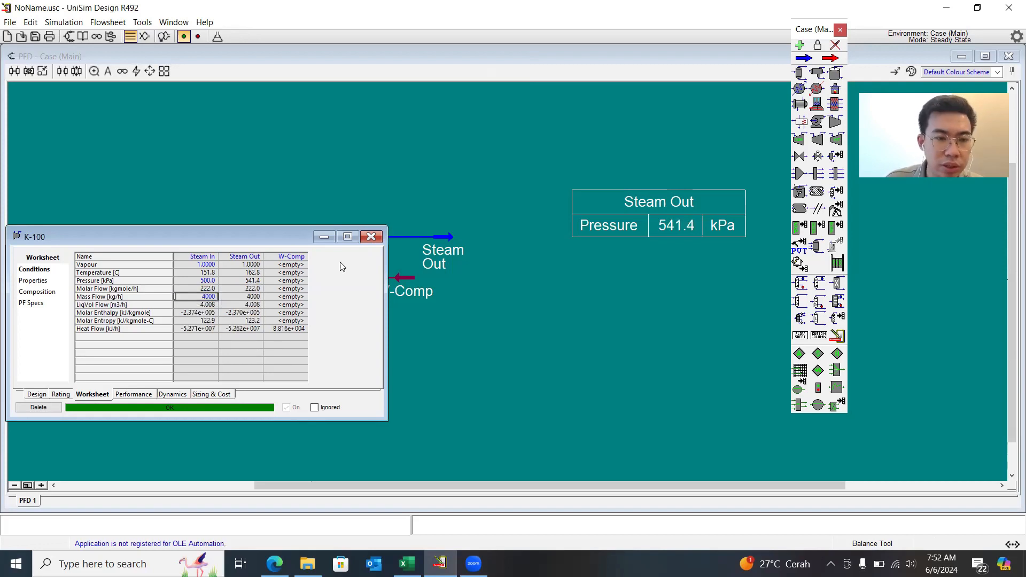
Set the Steam In mass flow back to 3000 kg/h in the K-100 worksheet
{"action": "left_click", "coordinate": [250, 274]}
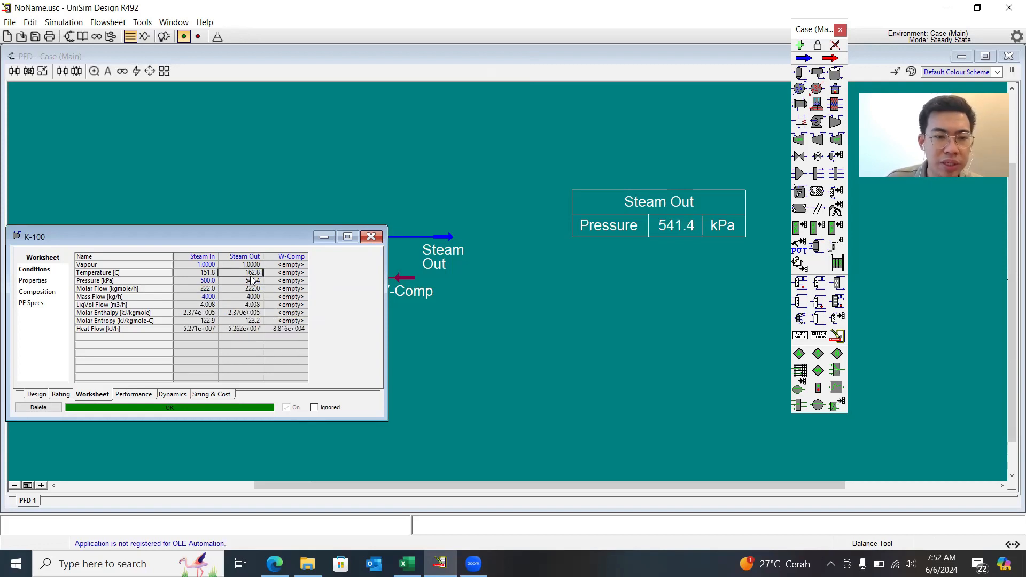
{"action": "left_click", "coordinate": [207, 305]}
{"action": "left_click", "coordinate": [198, 298]}
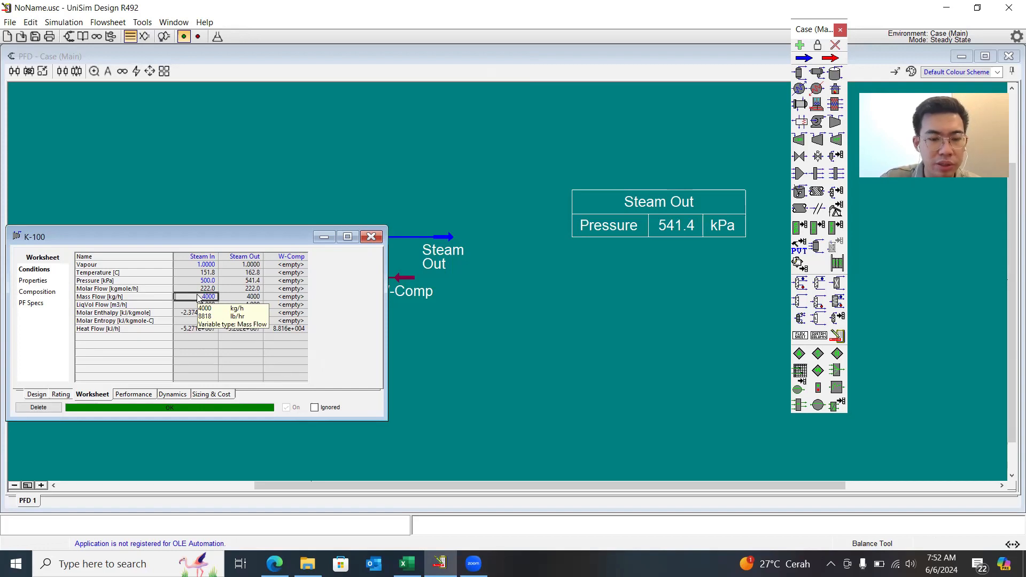
{"action": "type", "text": "3000"}
{"action": "key", "text": "Return"}
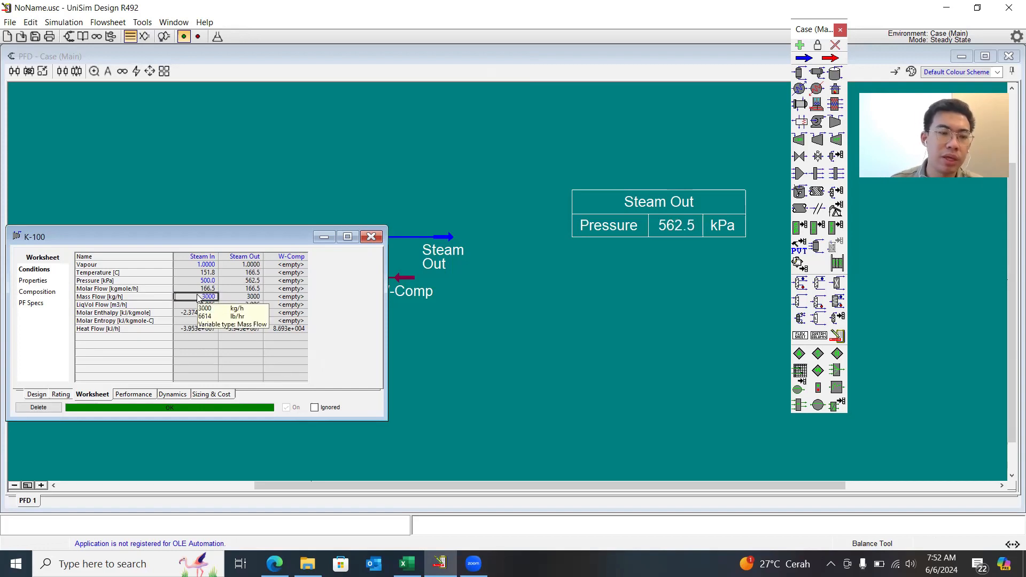
Try a K-100 speed of 7000 rpm in the compressor curve settings, and return it to 5000 rpm
{"action": "left_click", "coordinate": [61, 396]}
{"action": "left_click", "coordinate": [246, 275]}
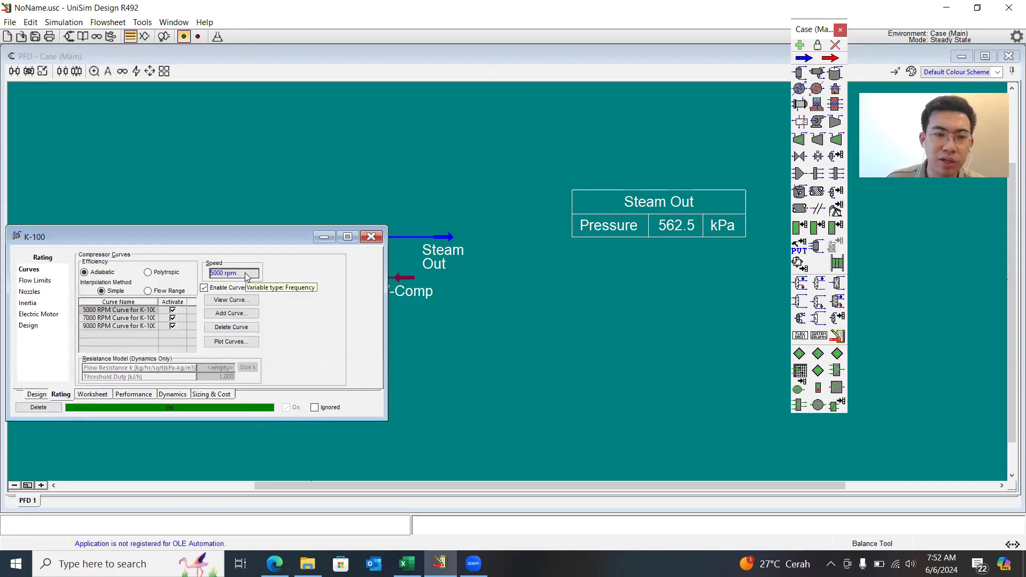
{"action": "type", "text": "7000"}
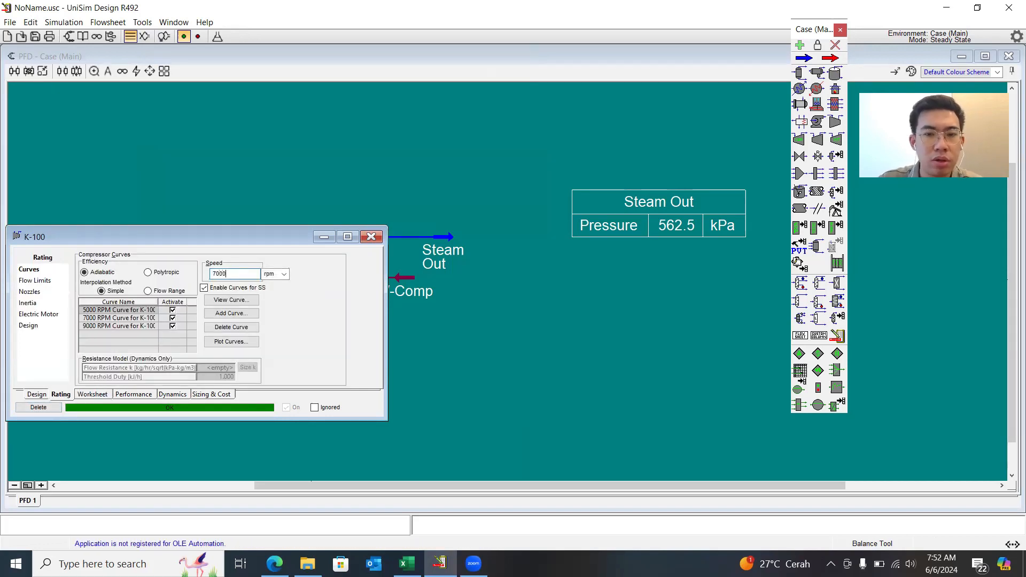
{"action": "key", "text": "Return"}
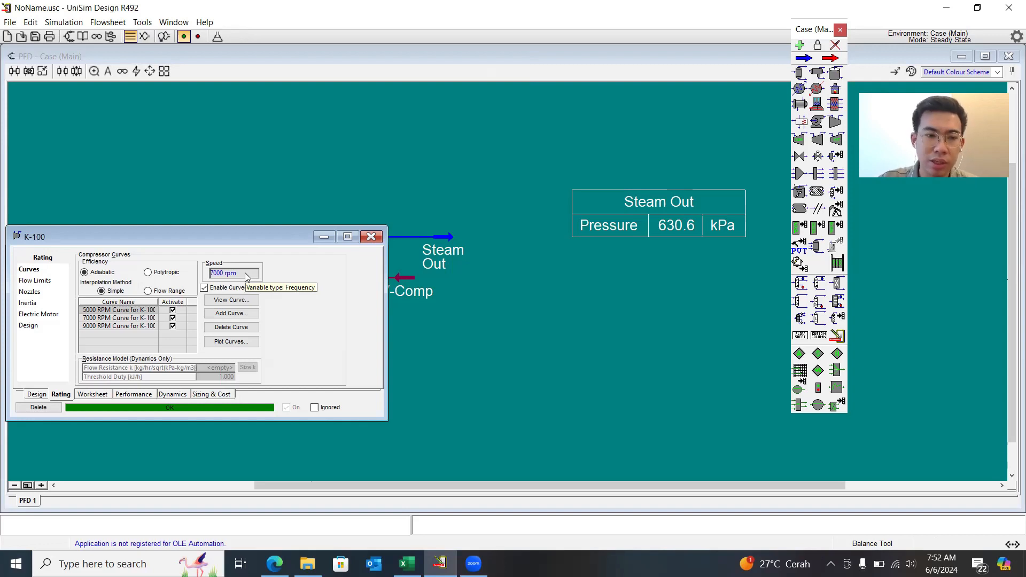
{"action": "type", "text": "5000"}
{"action": "key", "text": "Return"}
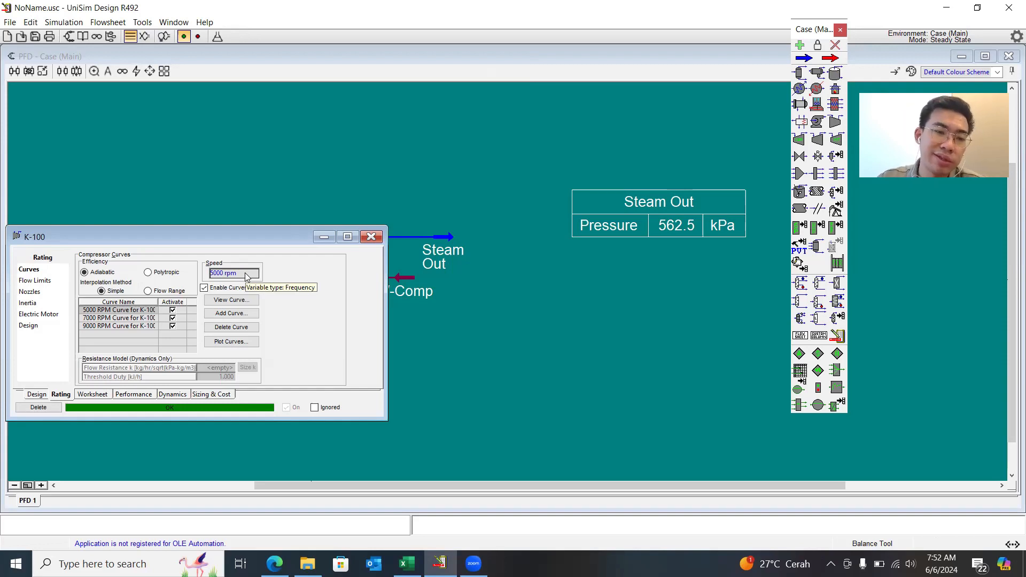
Deactivate the 9000 and 7000 RPM curves of K-100 and clear its speed, keeping only the 5000 RPM curve active
{"action": "left_click", "coordinate": [172, 325]}
{"action": "left_click", "coordinate": [172, 318]}
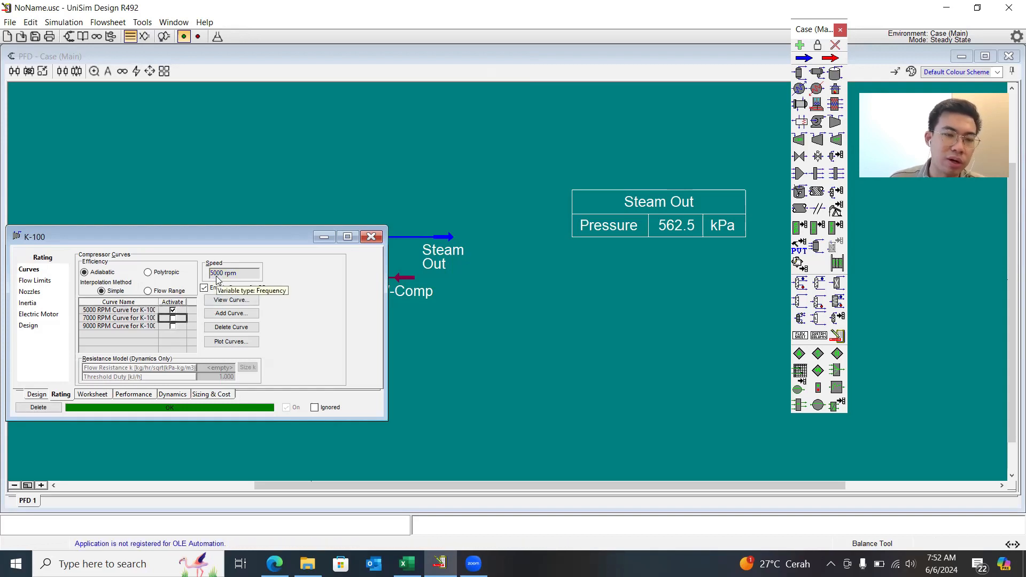
{"action": "left_click", "coordinate": [173, 318]}
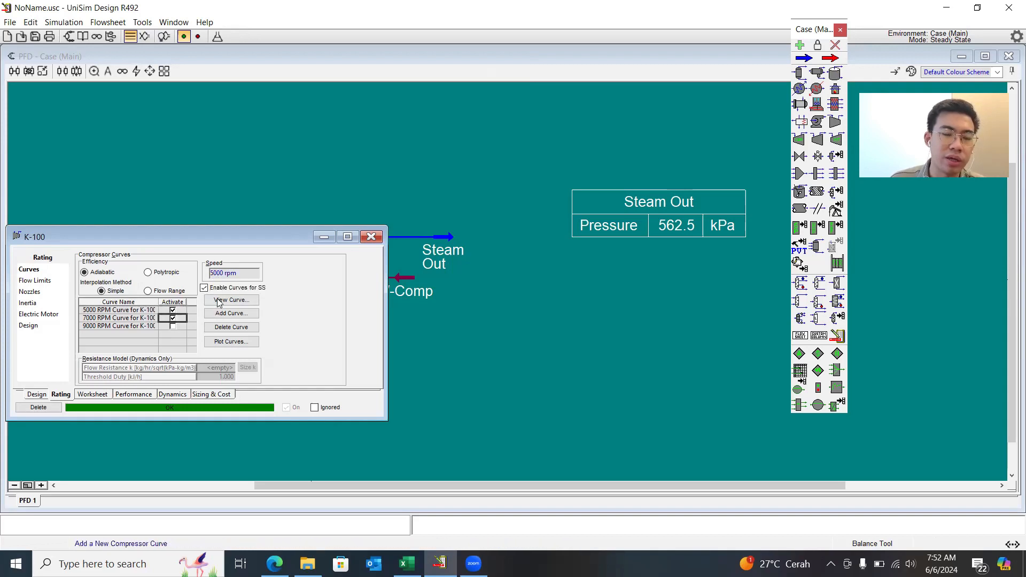
{"action": "left_click", "coordinate": [223, 273]}
{"action": "key", "text": "Delete"}
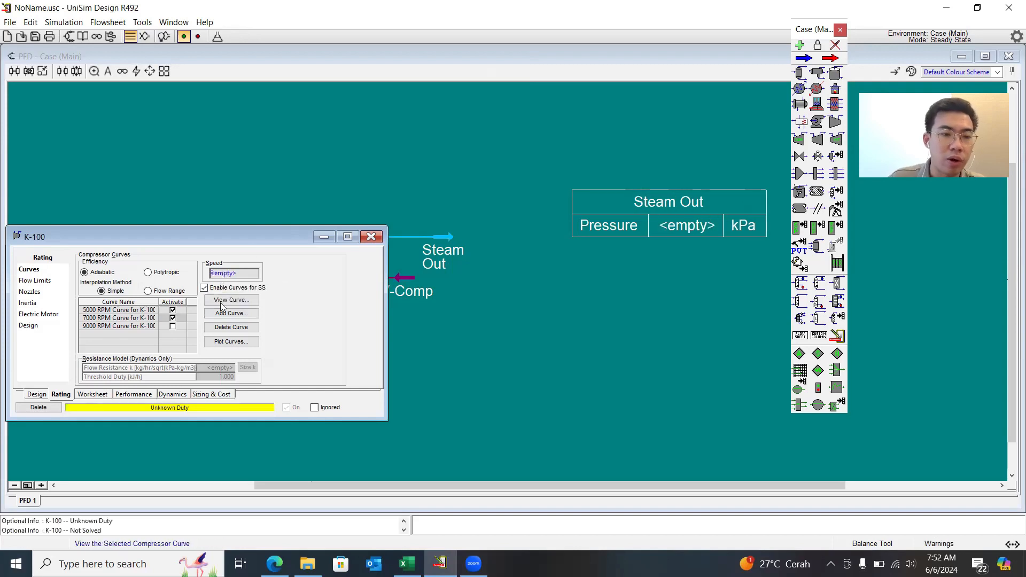
{"action": "left_click", "coordinate": [172, 317]}
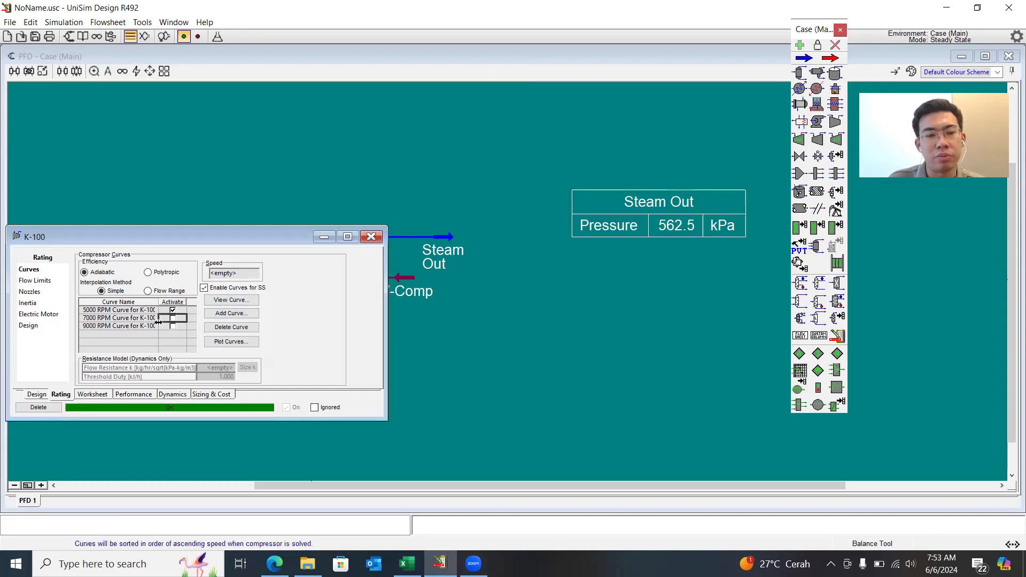
Reactivate the 7000 and 9000 RPM curves of K-100
{"action": "left_click", "coordinate": [129, 310]}
{"action": "left_click", "coordinate": [128, 326]}
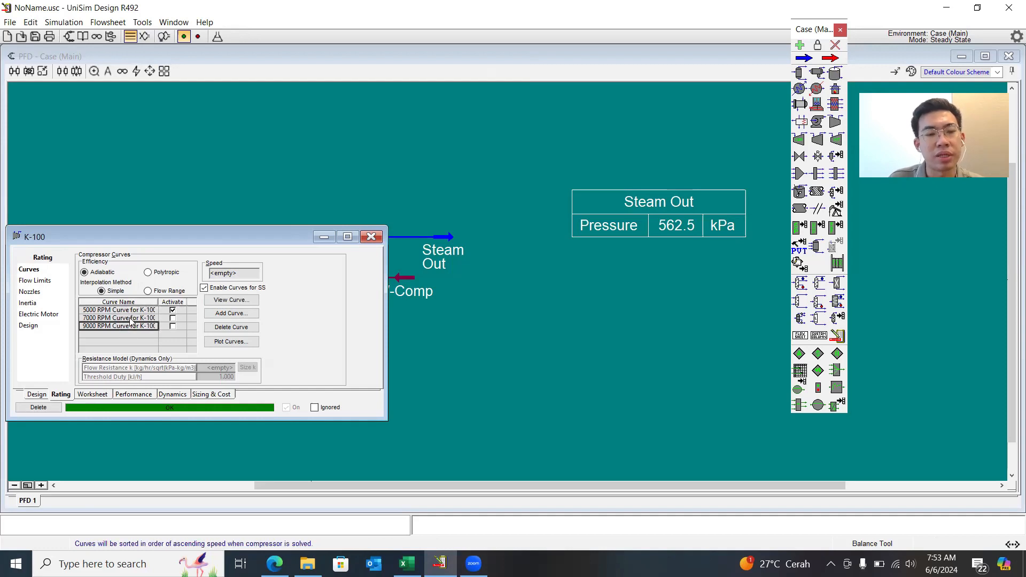
{"action": "left_click", "coordinate": [172, 318]}
{"action": "left_click", "coordinate": [172, 326]}
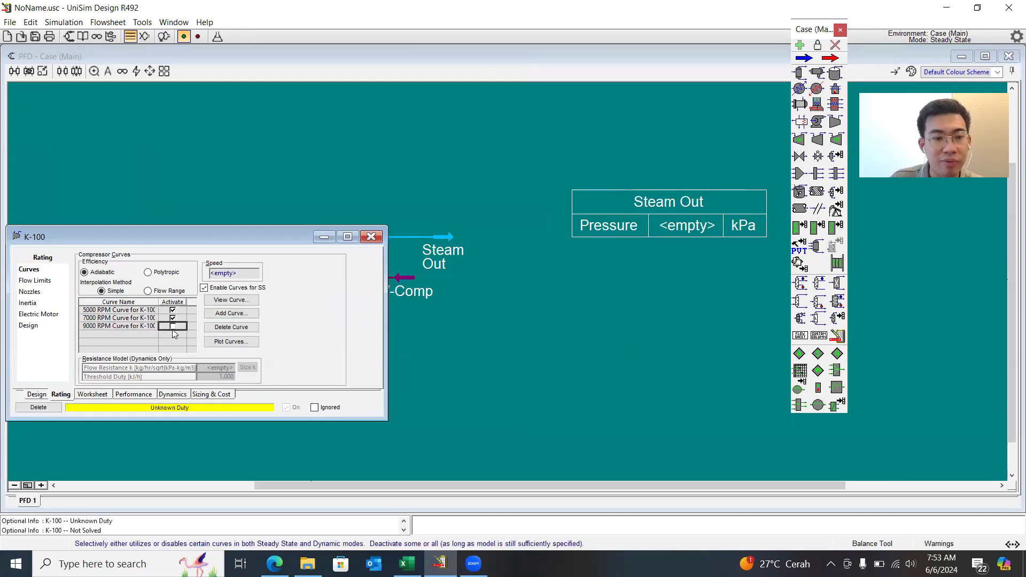
Set the K-100 speed to 5000 rpm with all three compressor curves active
{"action": "left_click", "coordinate": [223, 275]}
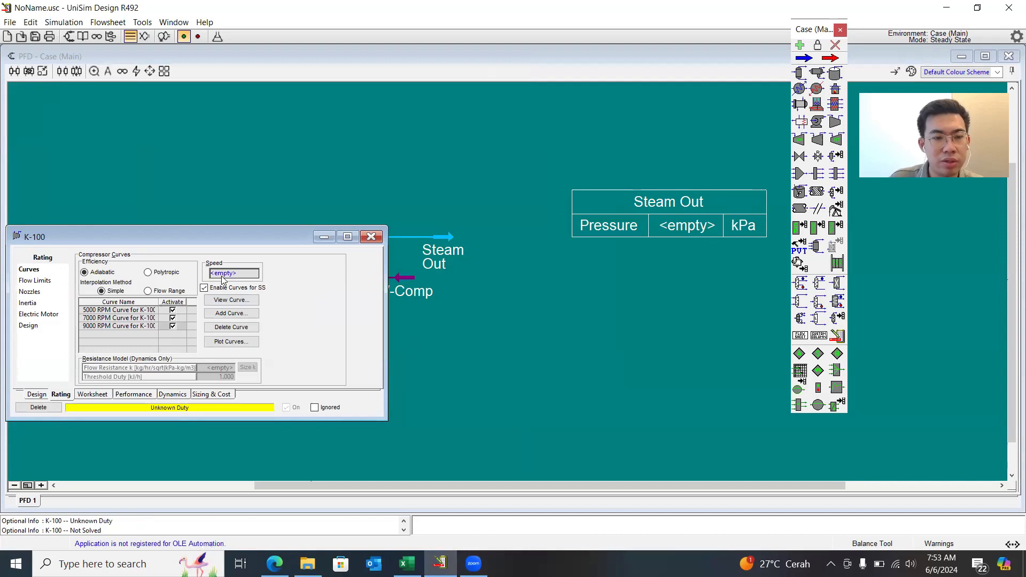
{"action": "type", "text": "5000"}
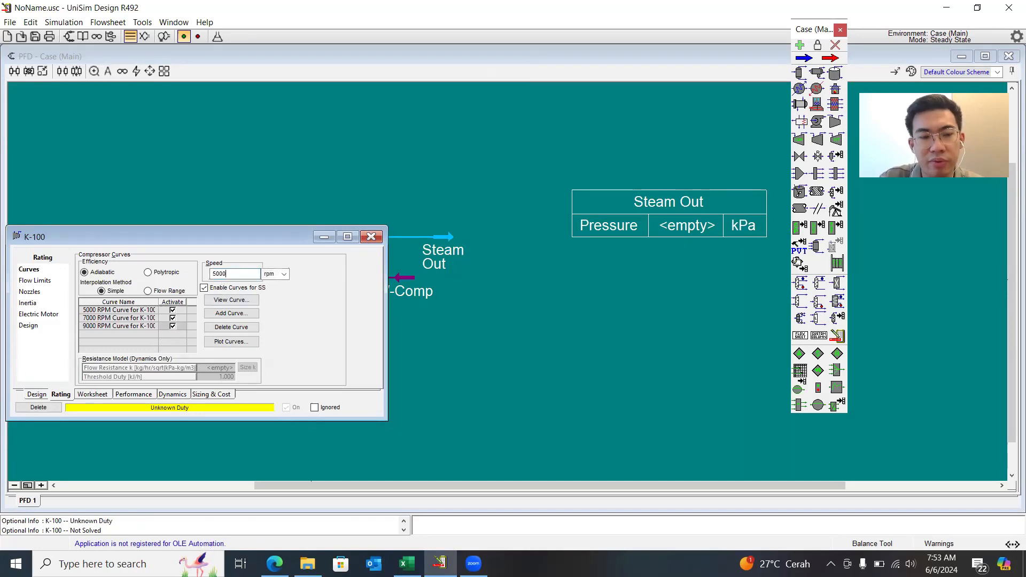
{"action": "key", "text": "Return"}
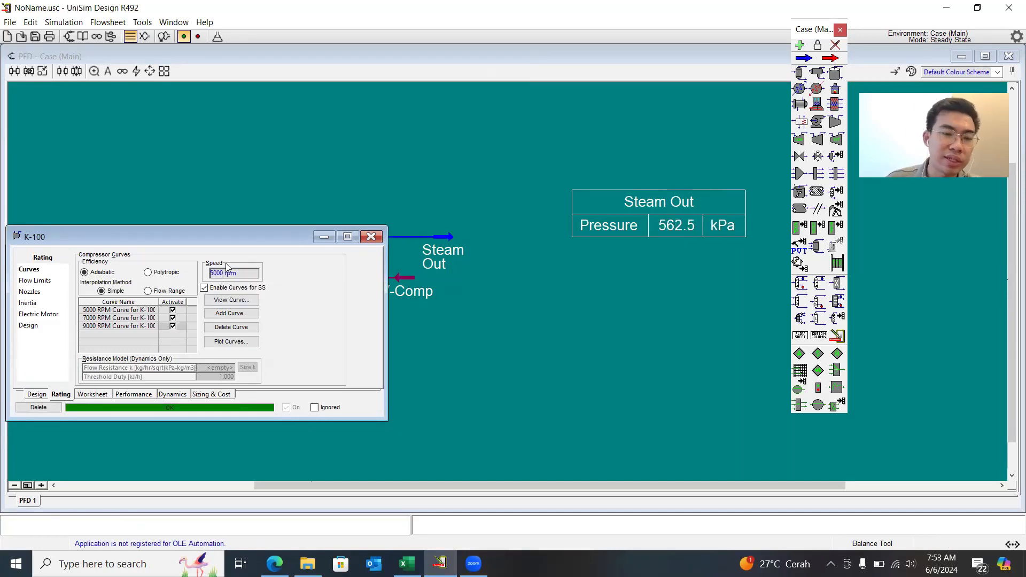
Plot the K-100 head curves, close the object palette, and examine the operating point in the maximized plot before restoring its size
{"action": "left_click_drag", "start_coordinate": [195, 237], "coordinate": [210, 197]}
{"action": "left_click", "coordinate": [240, 303]}
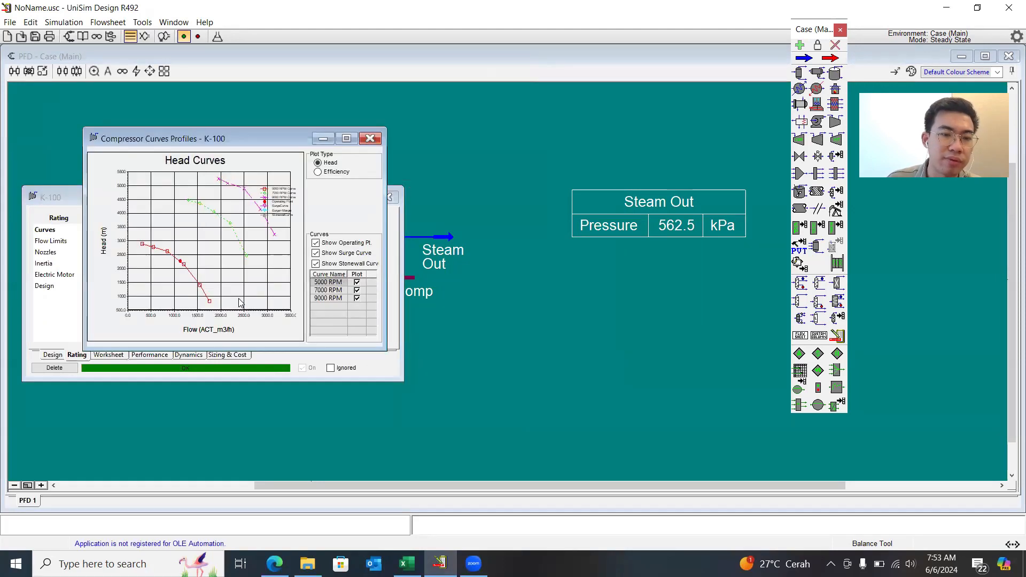
{"action": "left_click", "coordinate": [347, 138]}
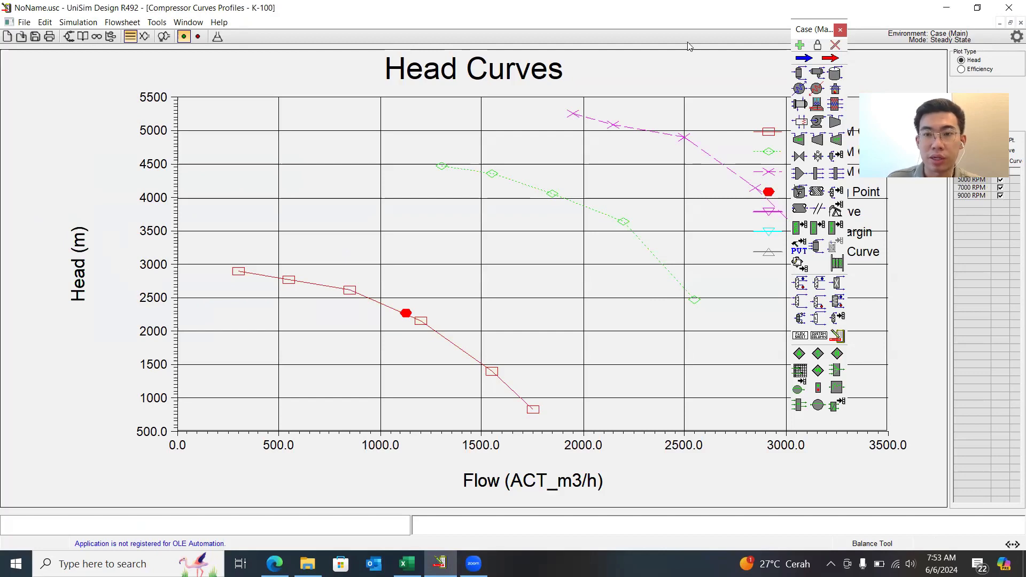
{"action": "left_click", "coordinate": [840, 30]}
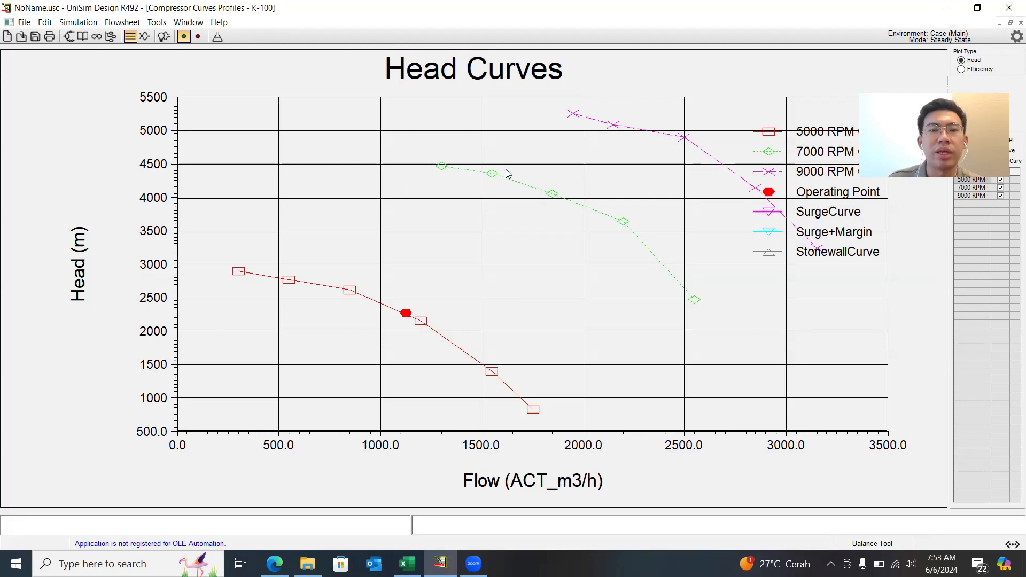
{"action": "left_click", "coordinate": [1009, 23]}
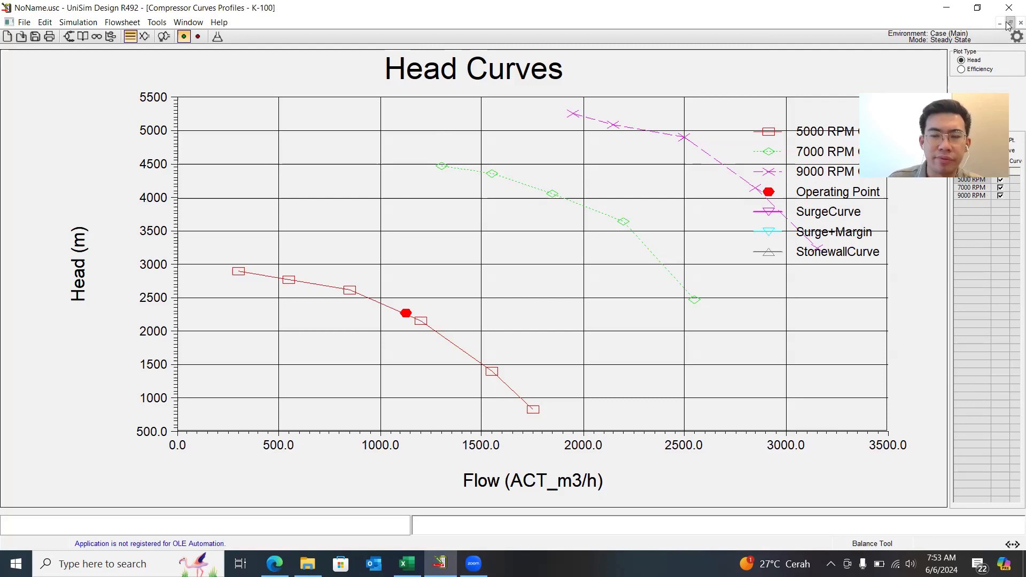
Move the head curves plot beside the K-100 property window and enlarge it so both can be read together
{"action": "left_click_drag", "start_coordinate": [254, 140], "coordinate": [694, 116]}
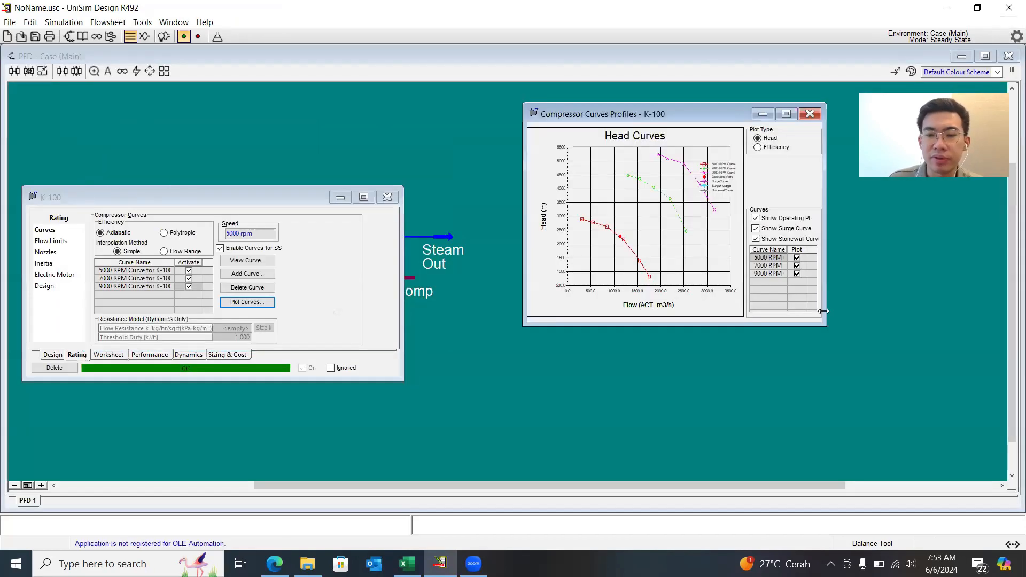
{"action": "left_click_drag", "start_coordinate": [823, 323], "coordinate": [1009, 490]}
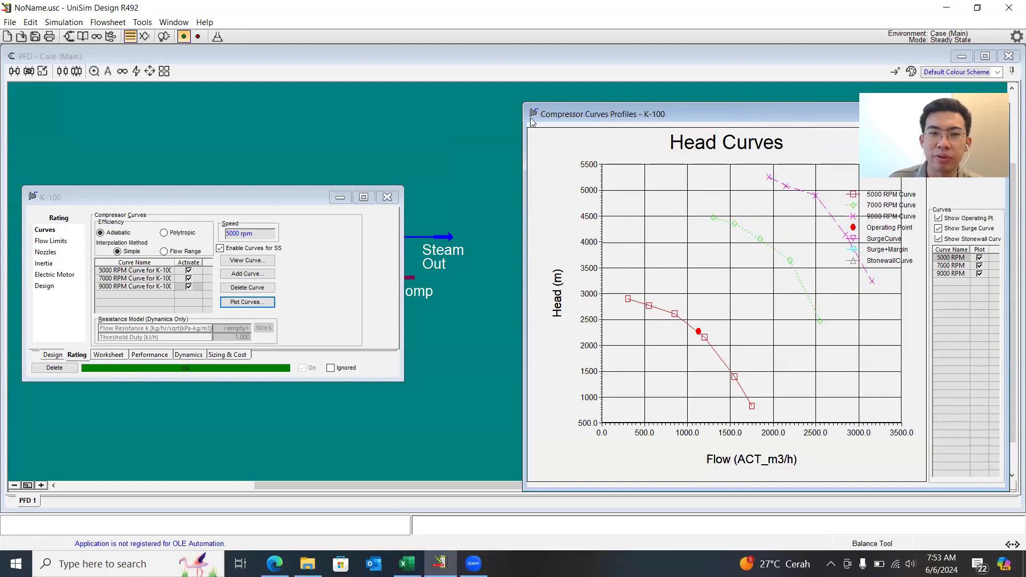
{"action": "left_click_drag", "start_coordinate": [525, 105], "coordinate": [430, 77]}
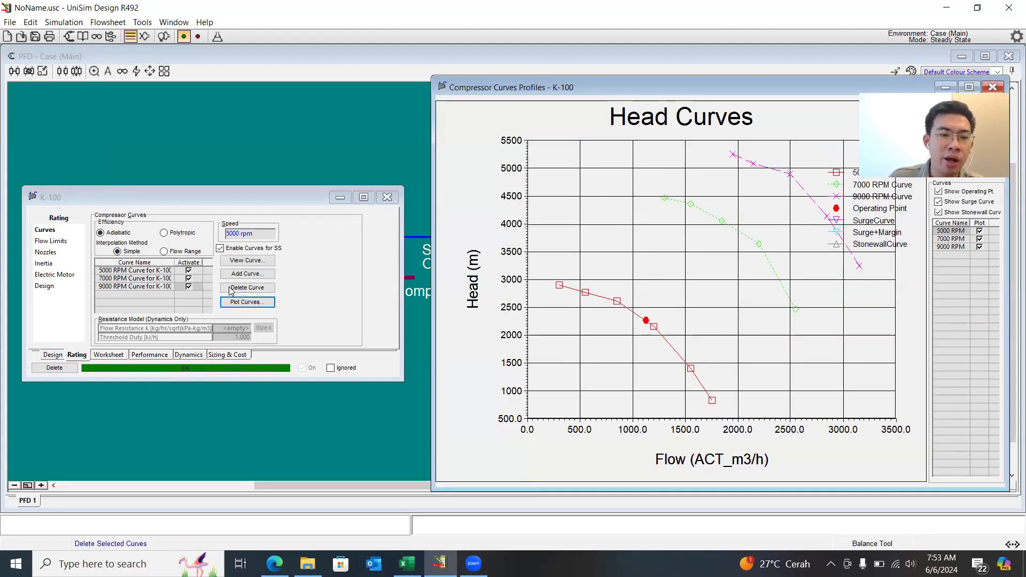
Try K-100 speeds of 7000 and 9000 rpm against the plotted head curves, and return the speed to 5000 rpm
{"action": "left_click", "coordinate": [246, 237]}
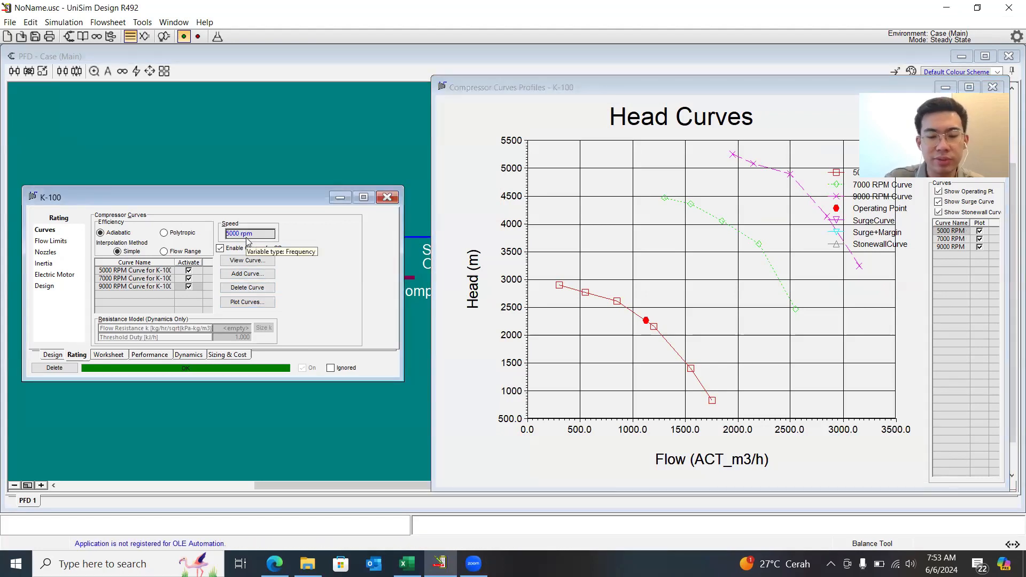
{"action": "type", "text": "7000"}
{"action": "key", "text": "Return"}
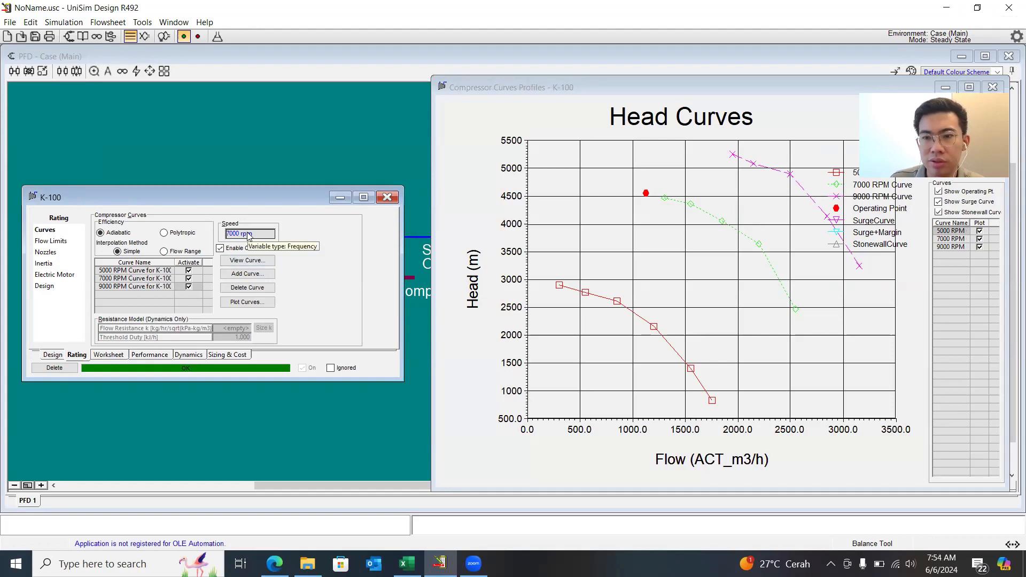
{"action": "type", "text": "9000"}
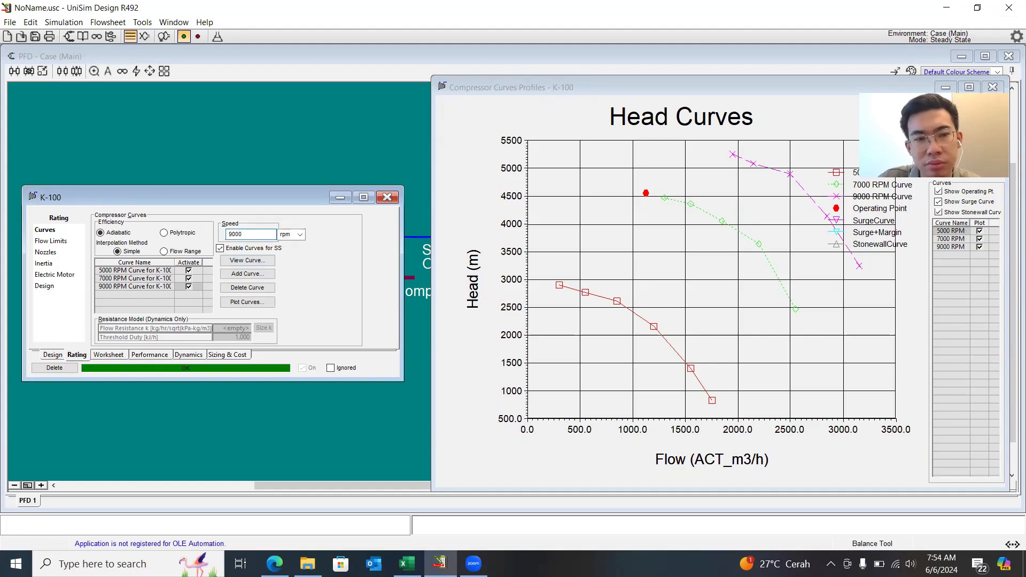
{"action": "key", "text": "Return"}
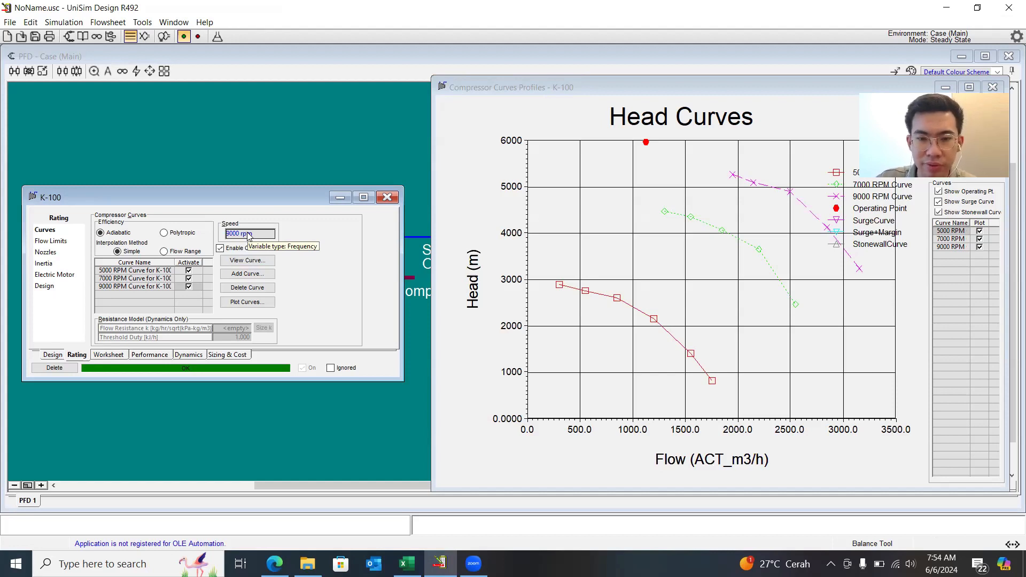
{"action": "type", "text": "5000"}
{"action": "key", "text": "Return"}
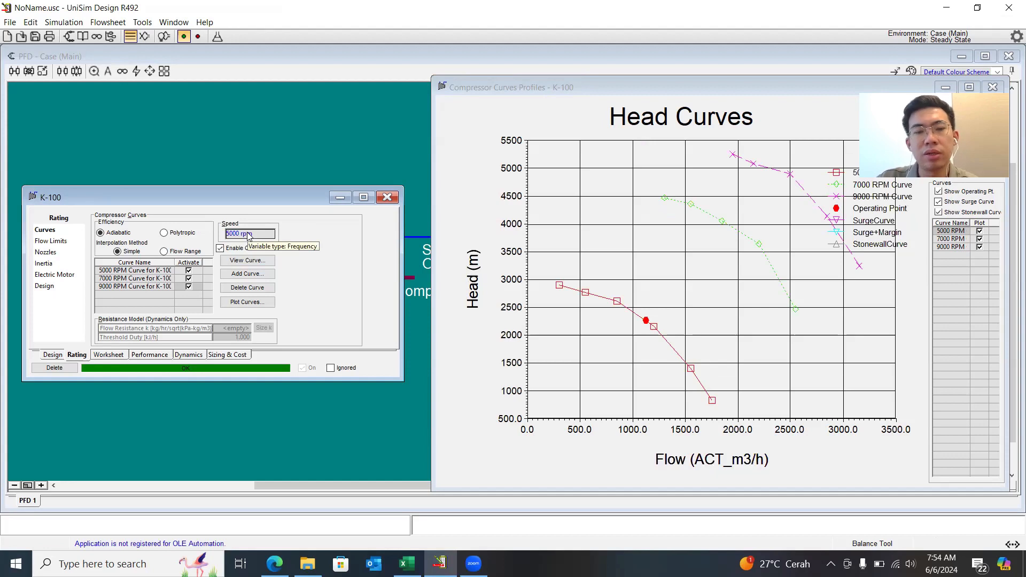
Close and reopen the K-100 compressor properties from the flowsheet, and place the window clear of the head curves plot
{"action": "left_click", "coordinate": [386, 198]}
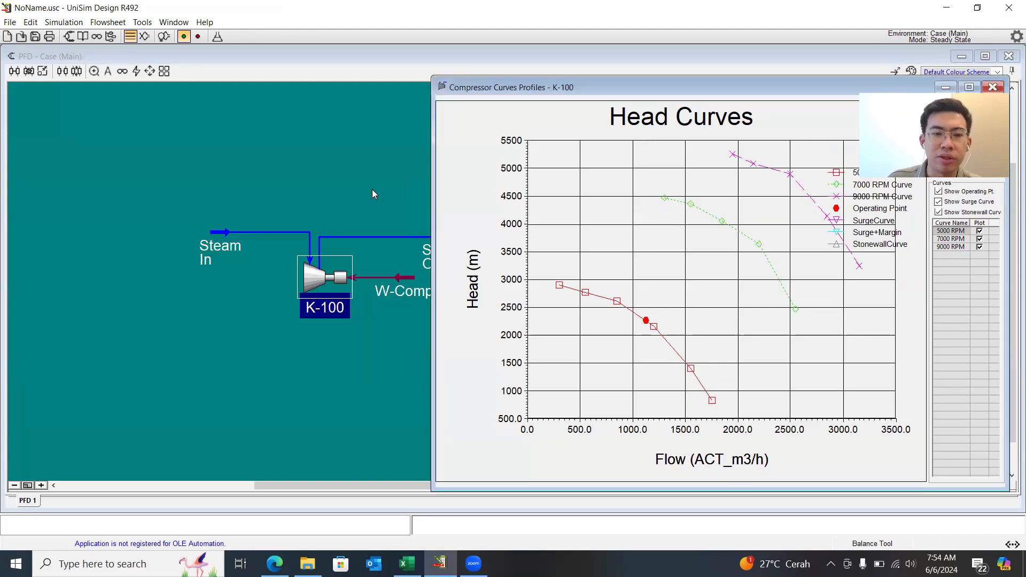
{"action": "left_click", "coordinate": [278, 180]}
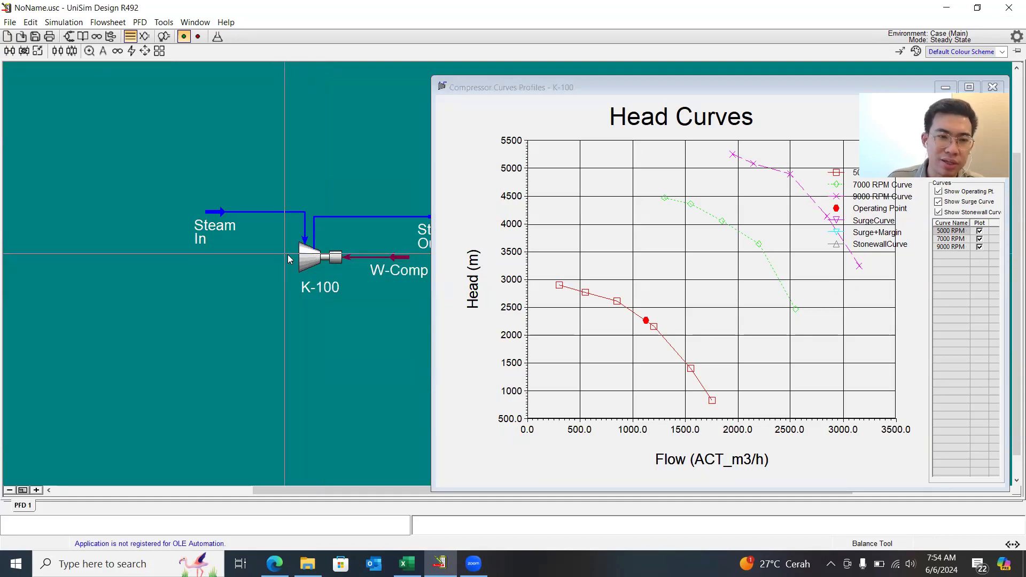
{"action": "double_click", "coordinate": [321, 259]}
{"action": "left_click", "coordinate": [327, 255]}
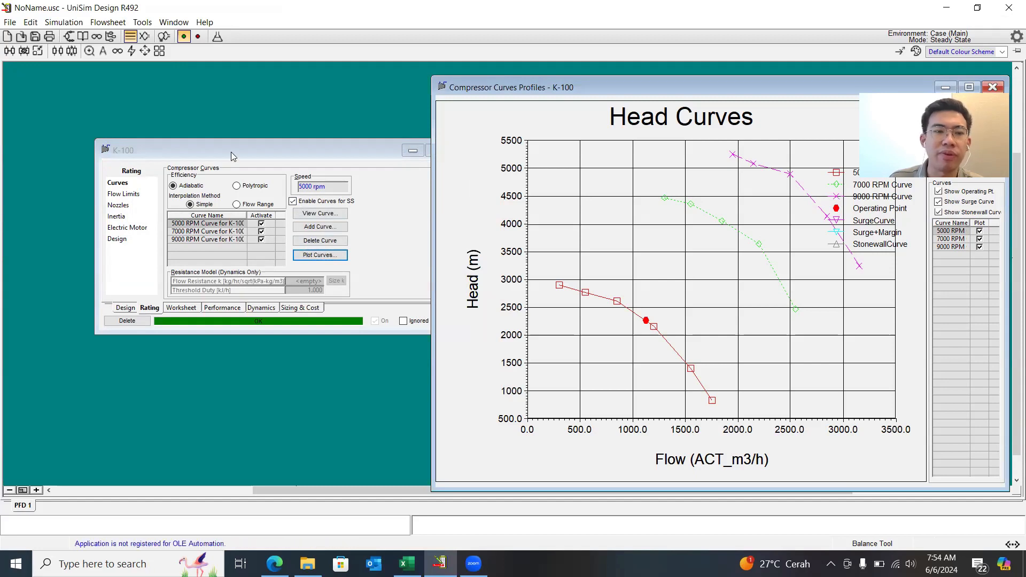
{"action": "left_click_drag", "start_coordinate": [226, 150], "coordinate": [148, 168]}
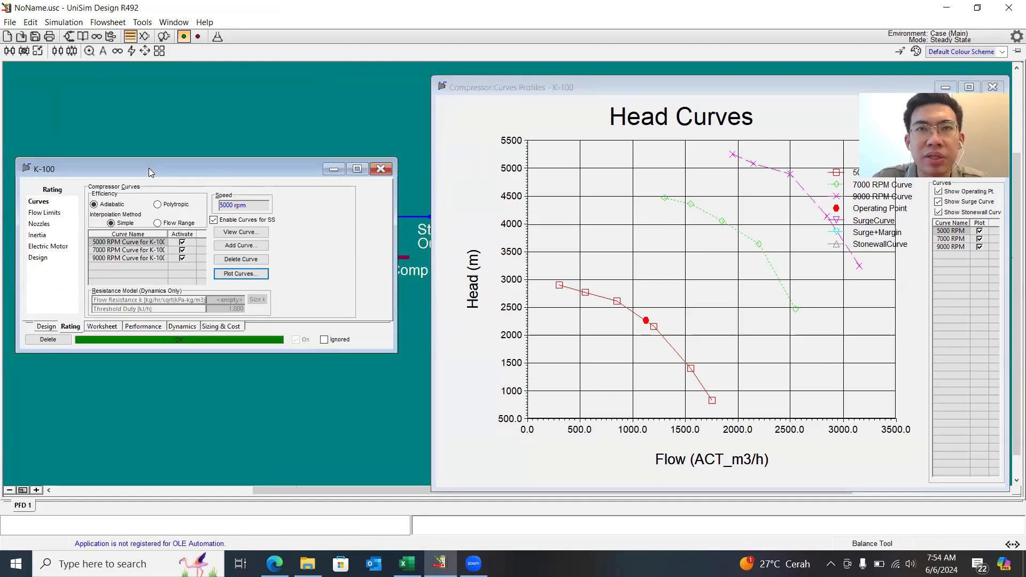